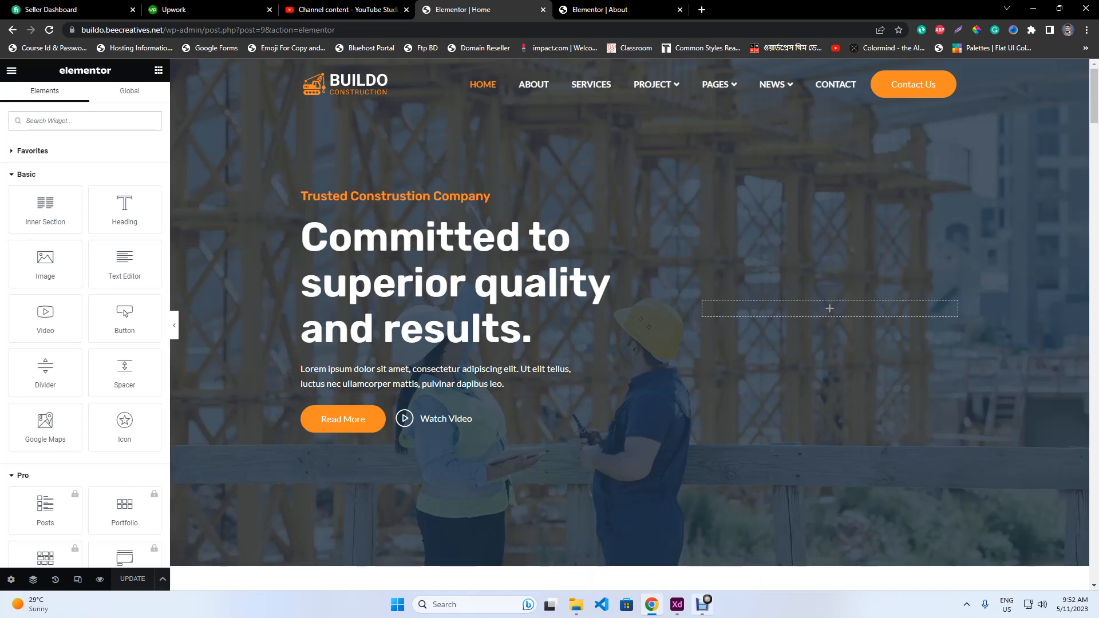
Review the About US page design in Adobe XD, then compare it with the existing Home page sections in Elementor
click(677, 604)
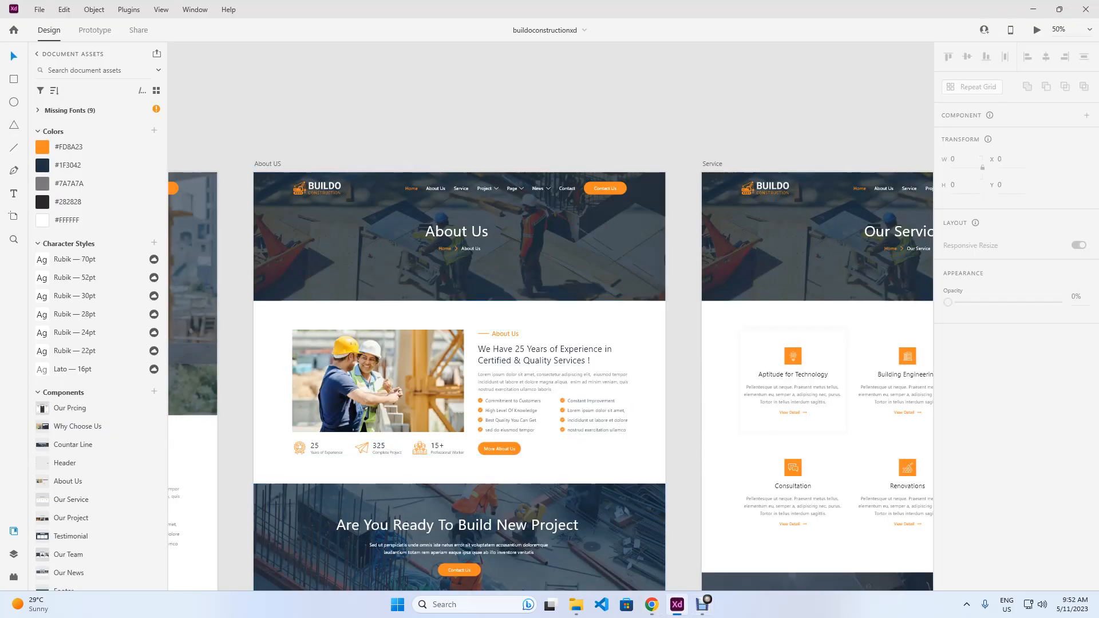
scroll(487, 289, down, 3)
drag(487, 289, 514, 132)
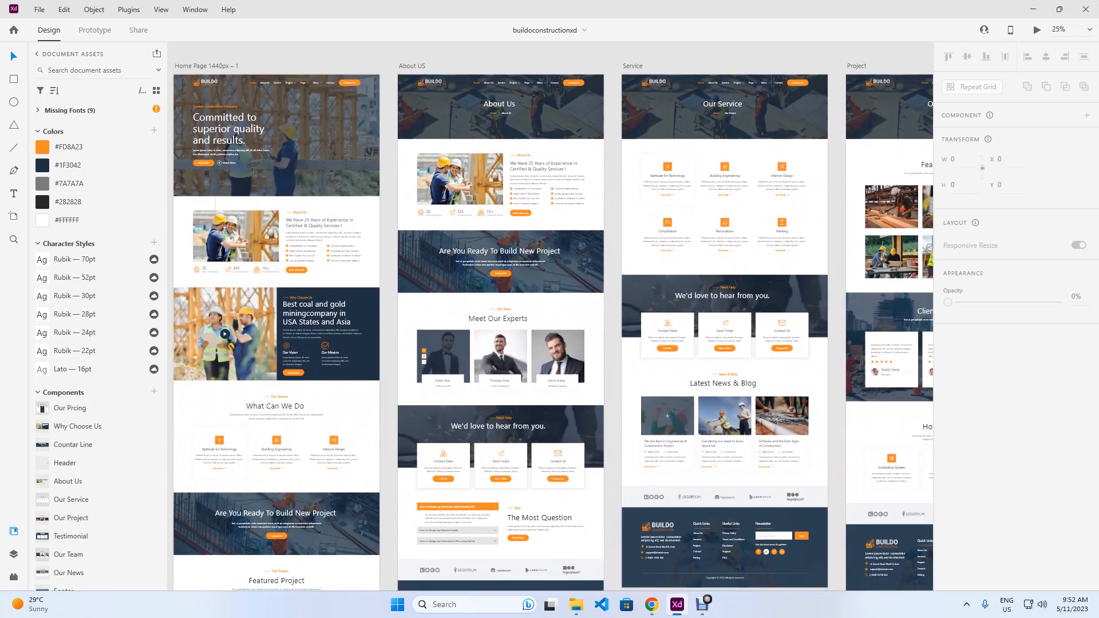
scroll(476, 225, up, 1)
drag(476, 224, 638, 188)
drag(551, 400, 512, 207)
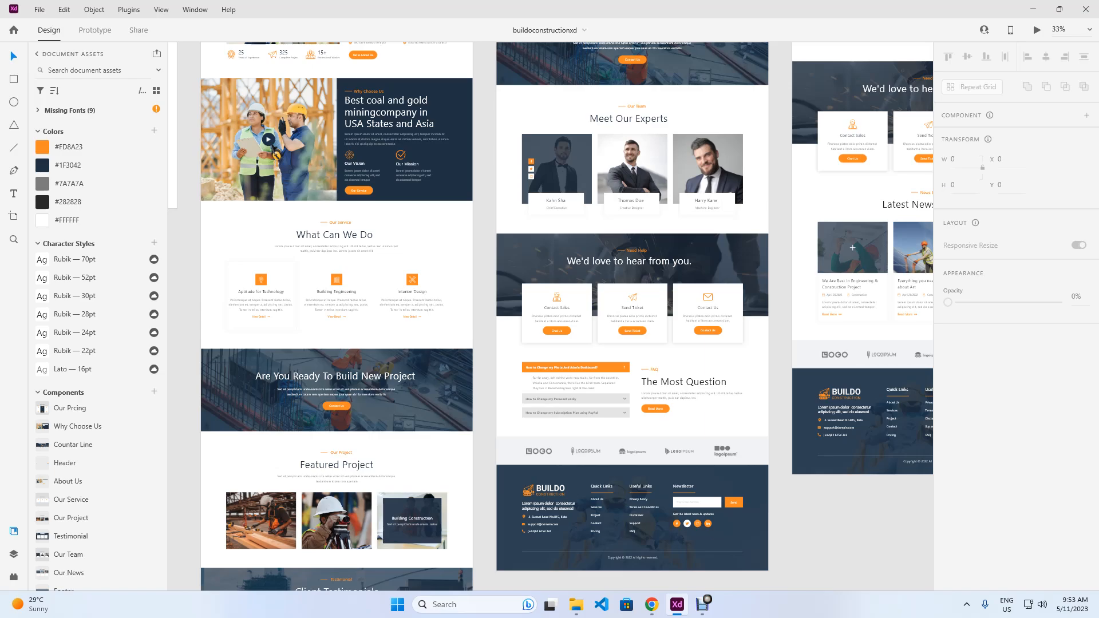
scroll(630, 458, up, 5)
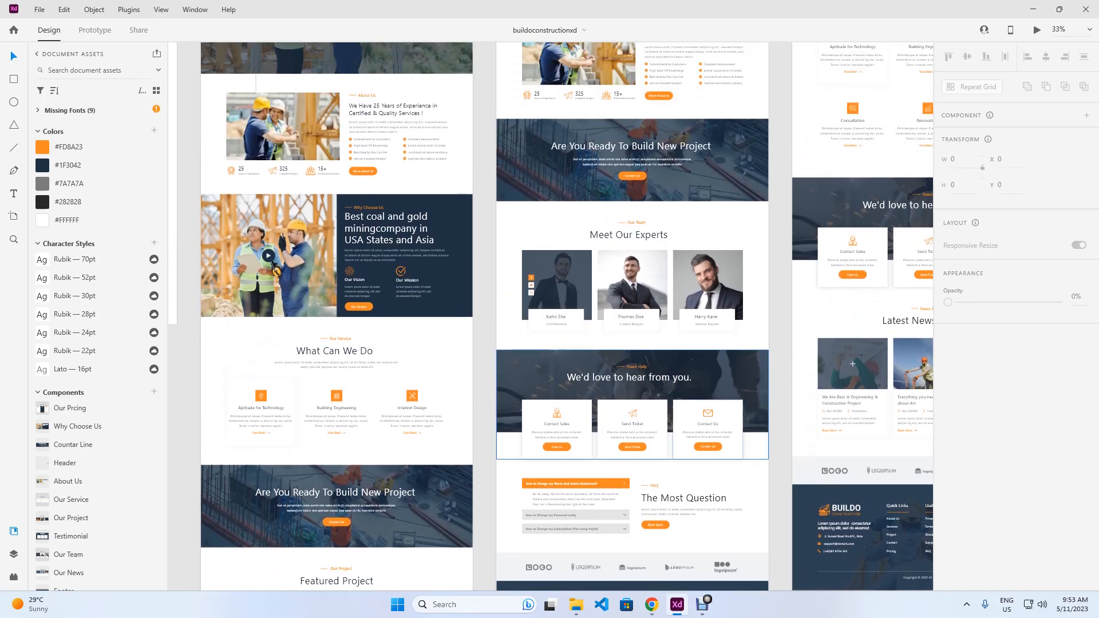
click(652, 604)
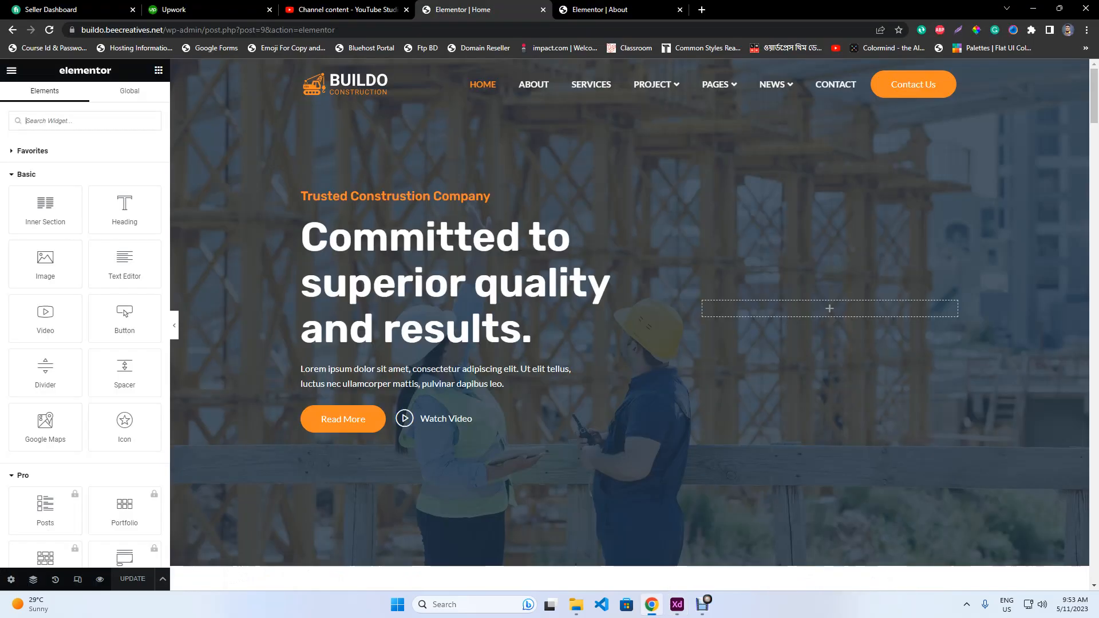
scroll(630, 286, down, 5)
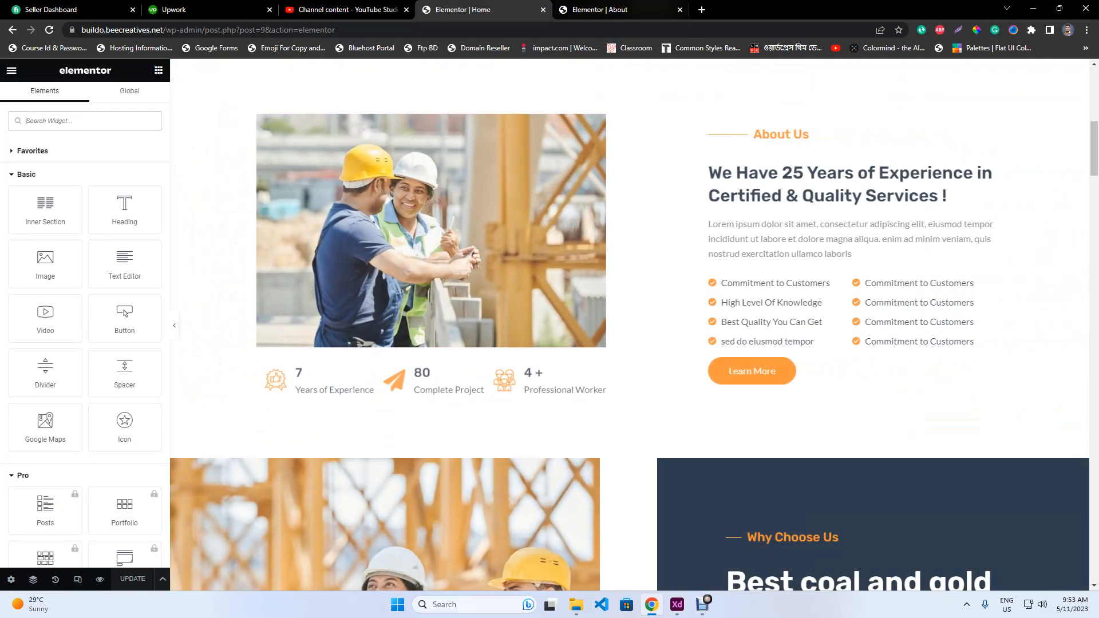
Insert the saved "Breadcum Section" template at the start of the About page in Elementor
key(ctrl+Tab)
click(628, 204)
click(582, 110)
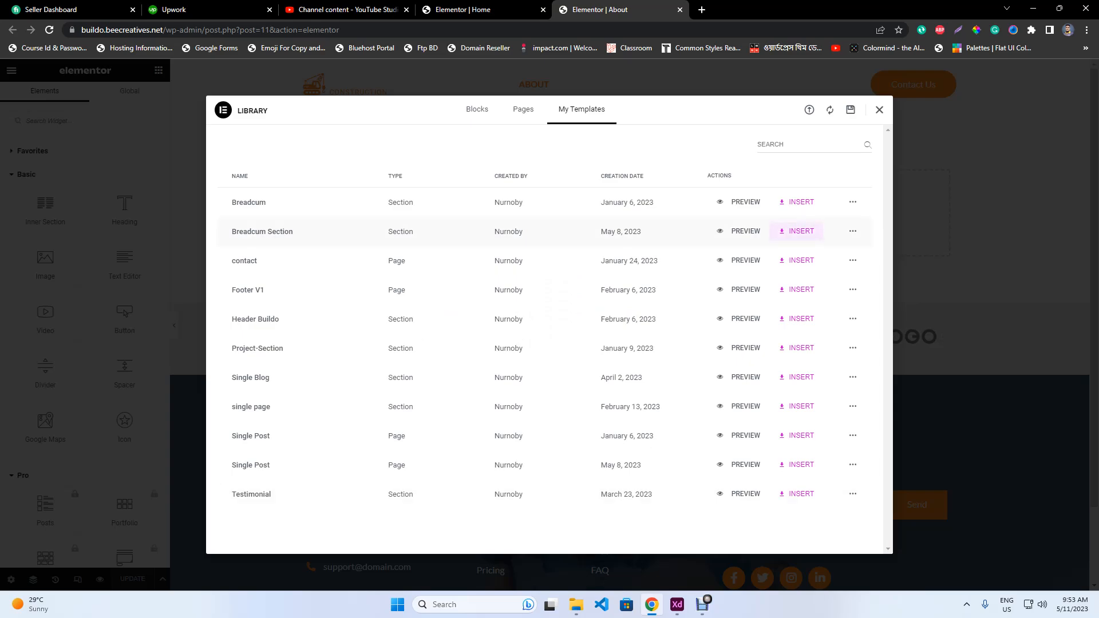
click(796, 231)
click(630, 351)
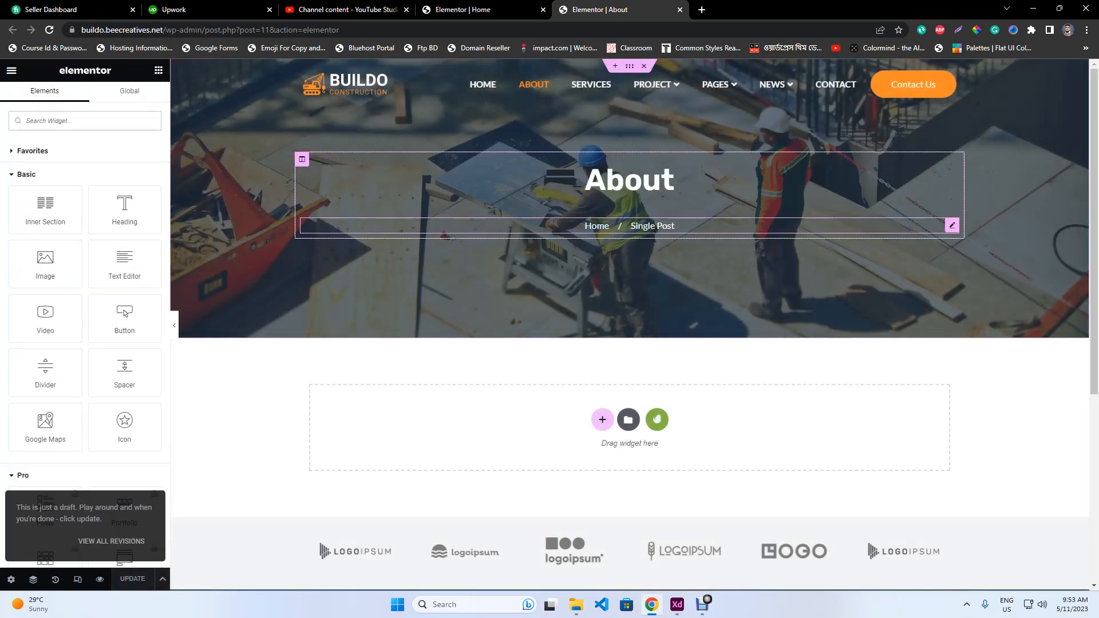
Change the "Single Post" breadcrumb item's text to "About Us" and update the page
click(652, 226)
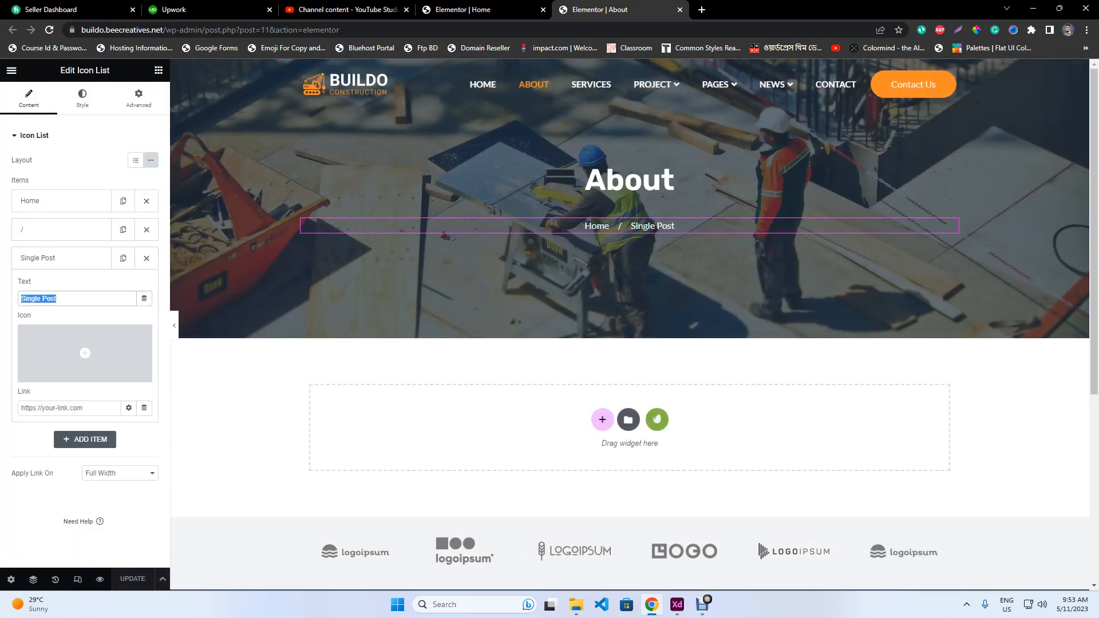
text(About Us)
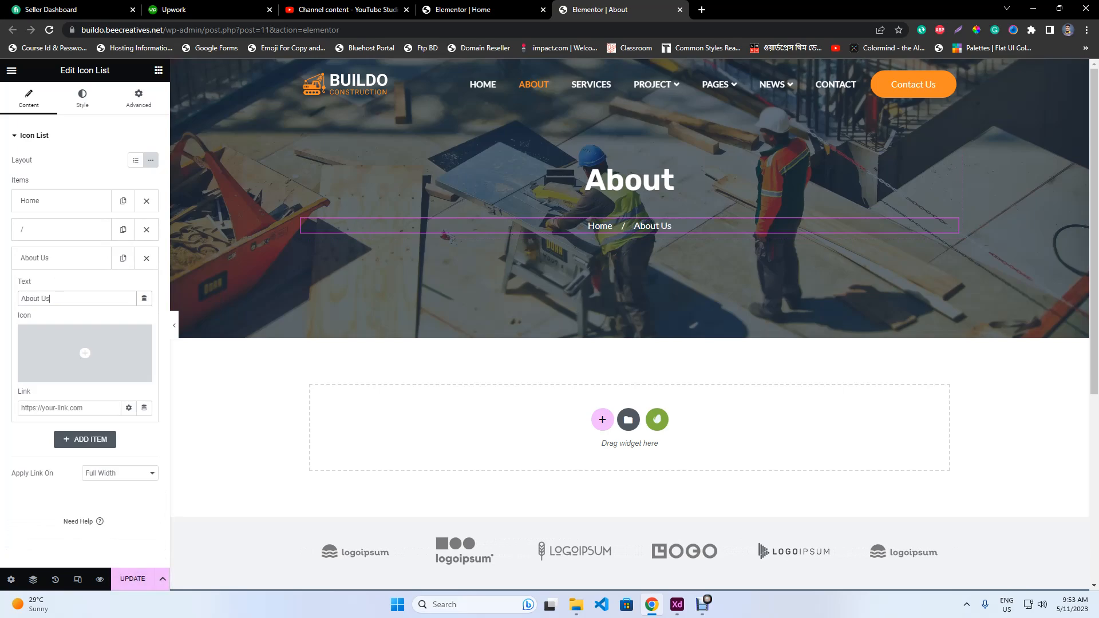
click(132, 578)
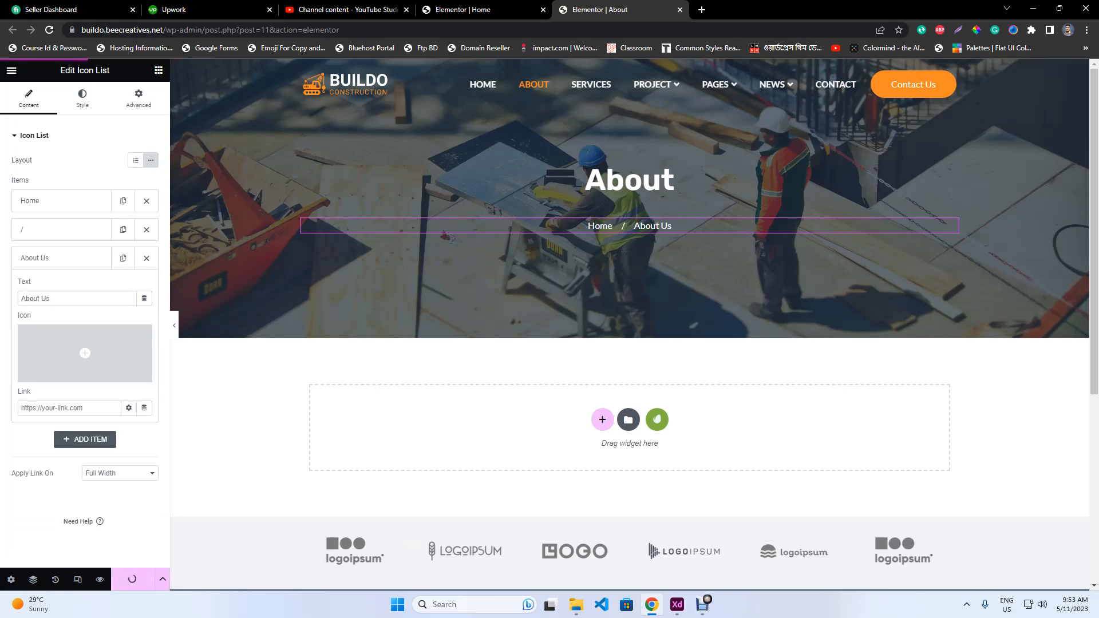
Copy the About Us section from the Home page and paste it below the breadcrumb section on the About page
click(462, 9)
scroll(626, 218, up, 3)
right_click(626, 218)
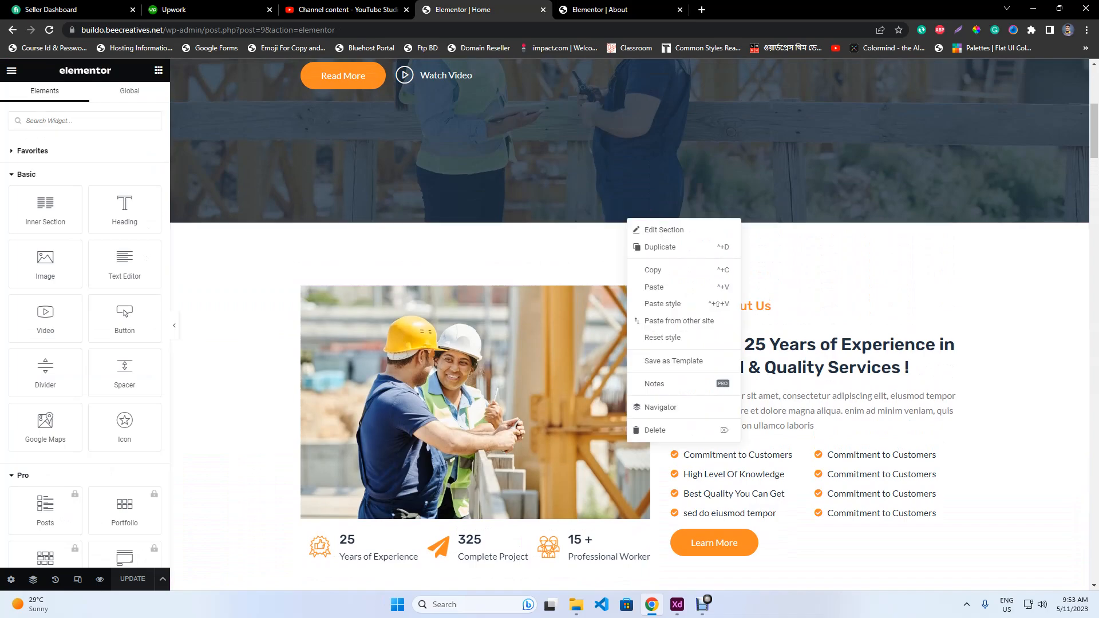
click(652, 269)
click(599, 9)
scroll(630, 343, down, 1)
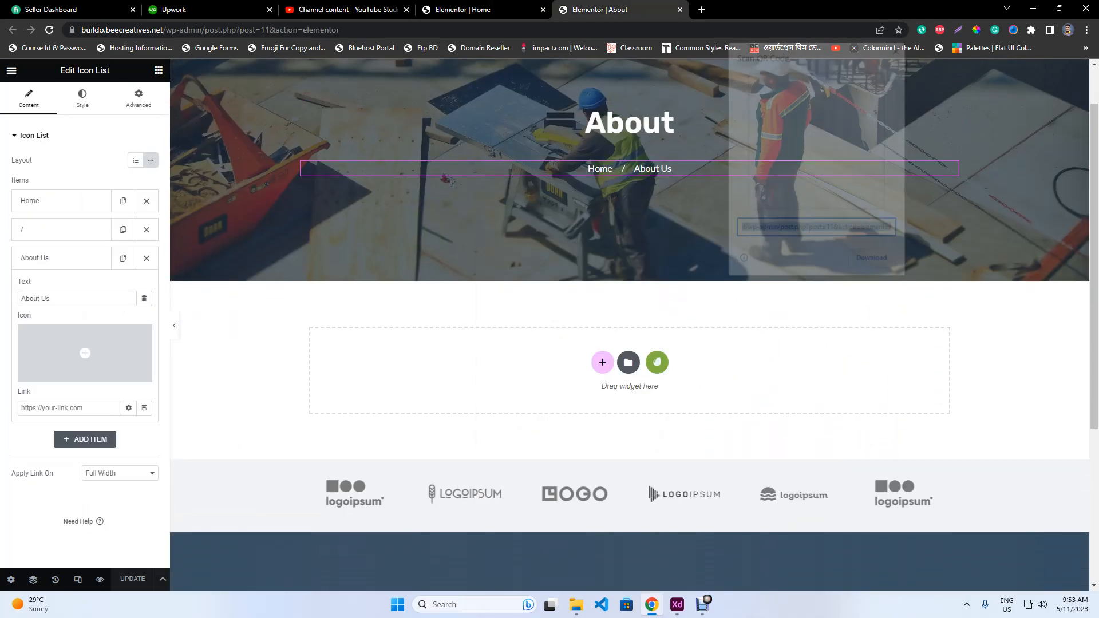
right_click(408, 346)
click(435, 357)
Copy the Home page's "Are You Ready To Build New Project" section and paste it at the end of the About page content
click(462, 10)
scroll(481, 201, down, 5)
scroll(630, 321, down, 10)
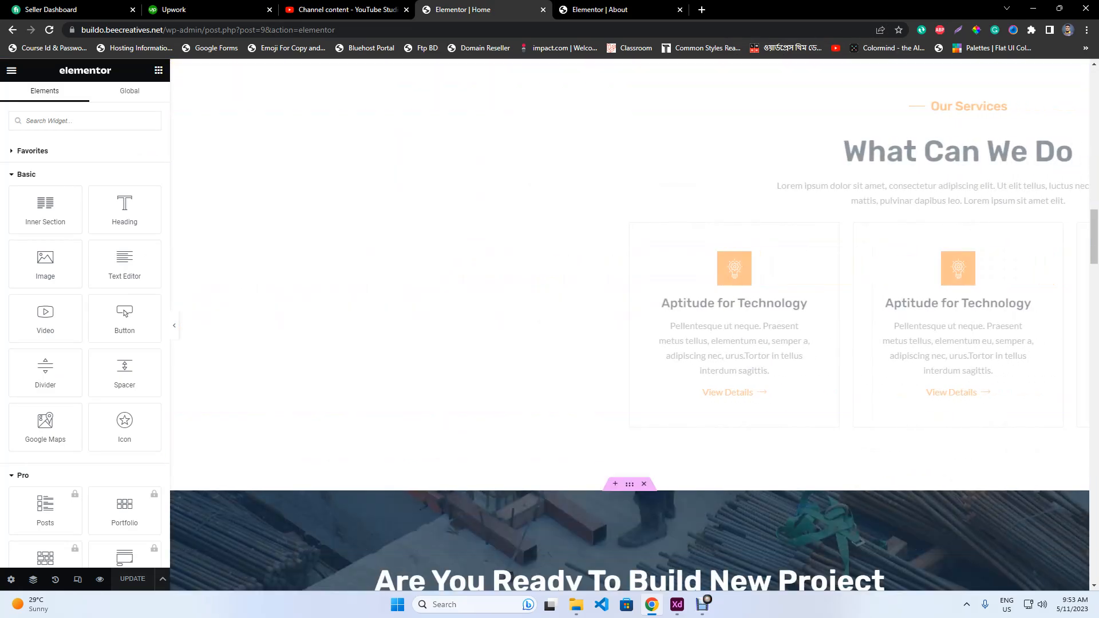
key(alt+Tab)
key(alt+Tab)
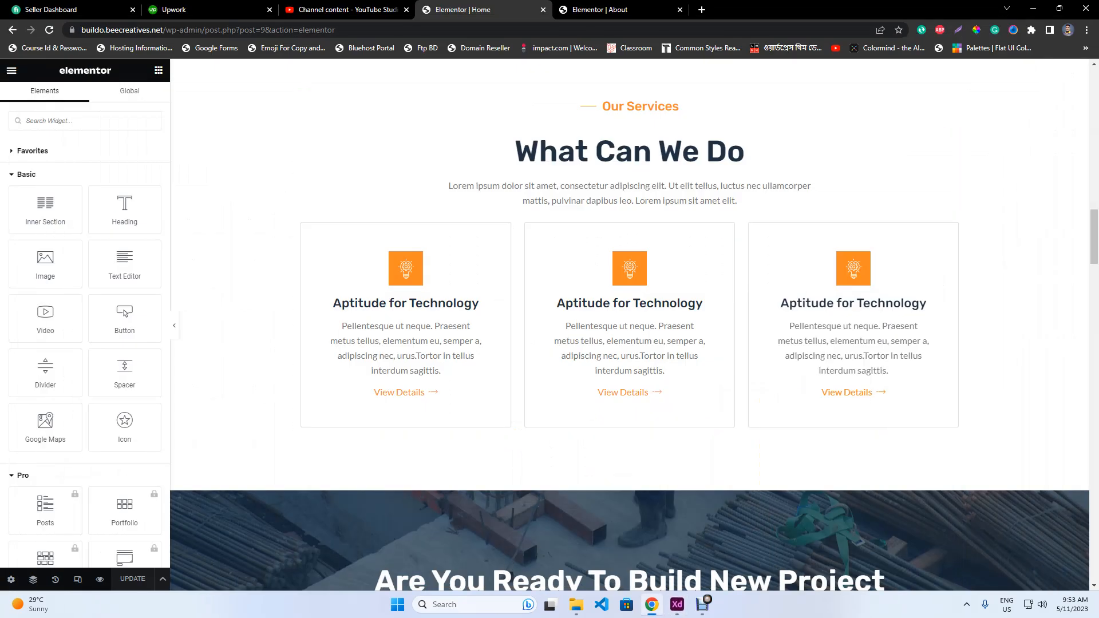
scroll(630, 286, down, 5)
right_click(634, 90)
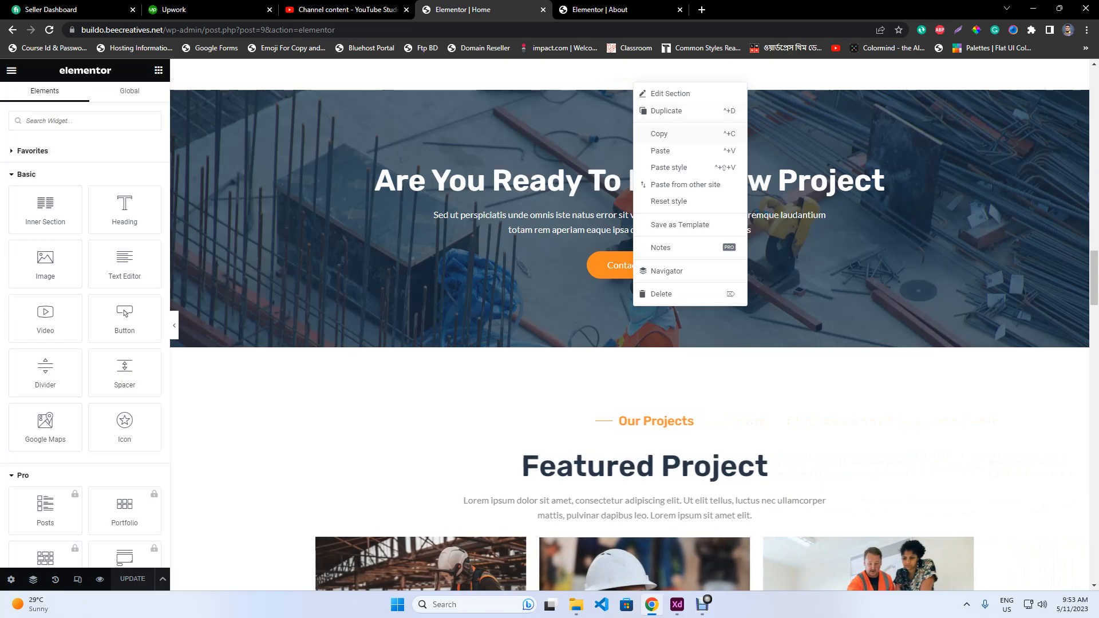
click(660, 134)
click(600, 10)
scroll(624, 286, down, 5)
right_click(449, 498)
right_click(449, 498)
click(475, 499)
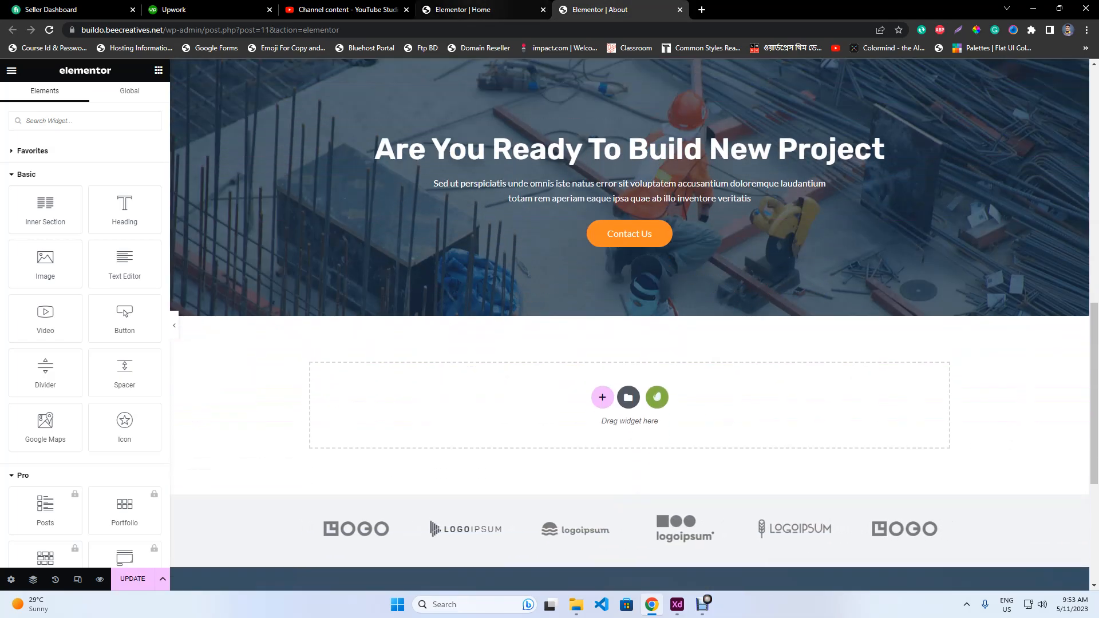
Copy the Home page's "Meet Our Experts" section and paste it below the "Are You Ready To Build New Project" section on the About page
click(462, 10)
scroll(629, 324, down, 15)
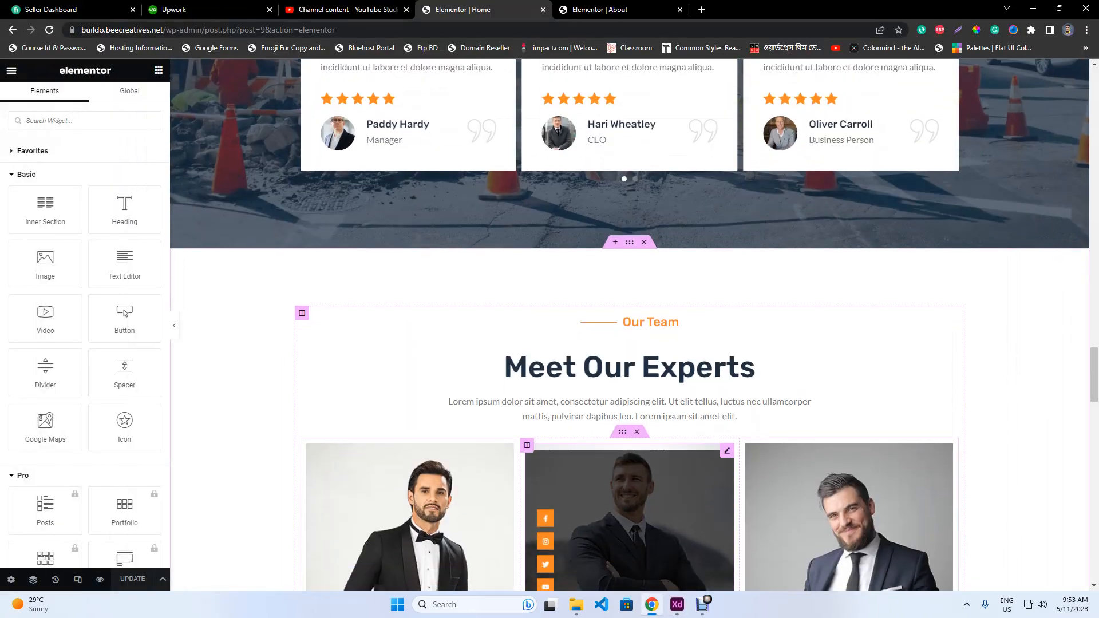
scroll(629, 515, down, 1)
right_click(629, 210)
click(655, 258)
key(ctrl+Tab)
scroll(629, 324, down, 5)
right_click(483, 132)
click(511, 143)
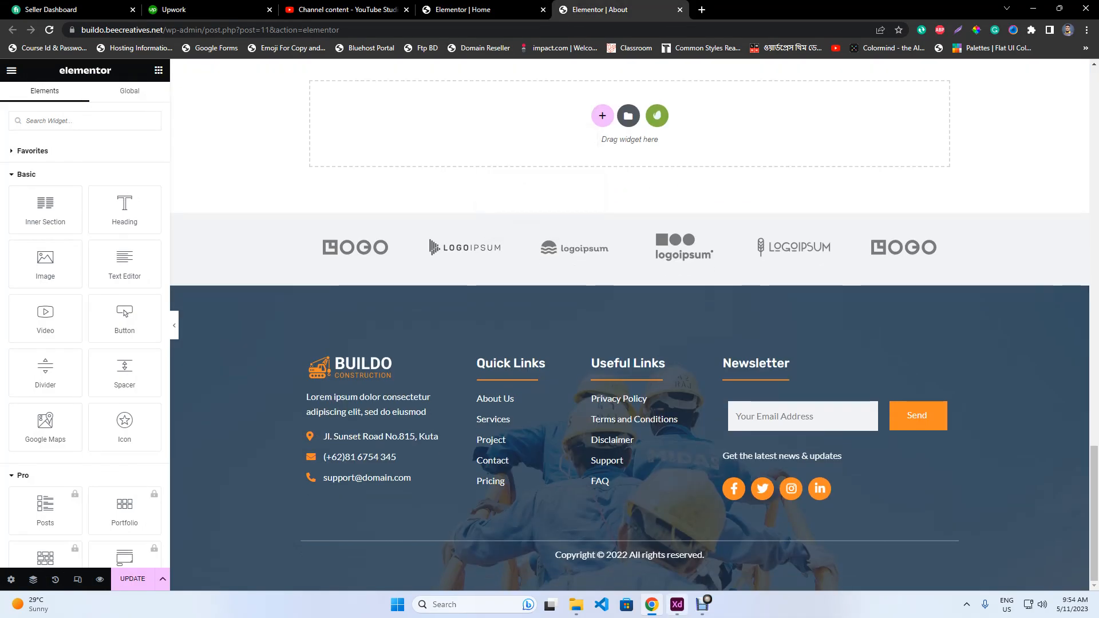
scroll(629, 325, up, 7)
scroll(629, 324, down, 5)
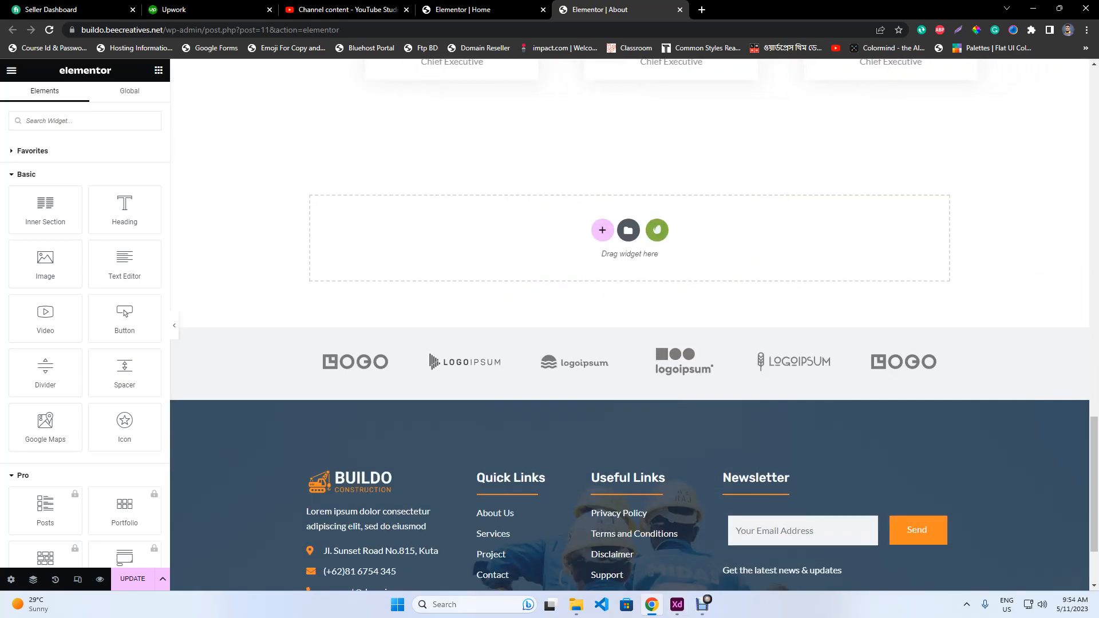
Following the XD design, copy the Home page's "We'd love to hear from you." banner section and paste it below "Meet Our Experts" on the About page
click(677, 604)
scroll(652, 449, down, 5)
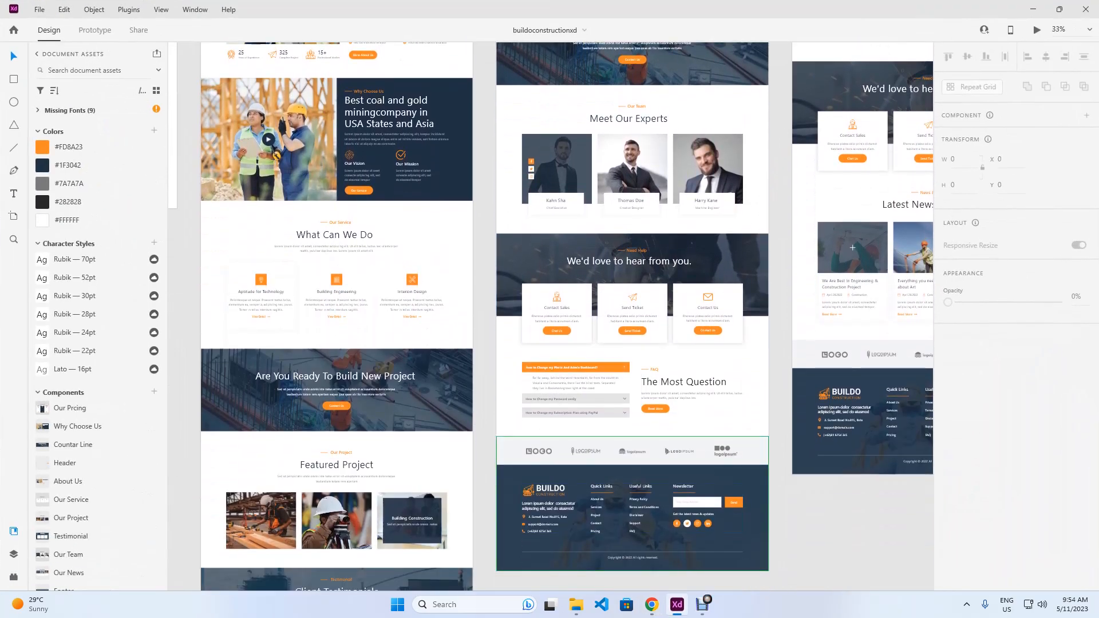
click(651, 604)
click(494, 9)
scroll(630, 366, down, 14)
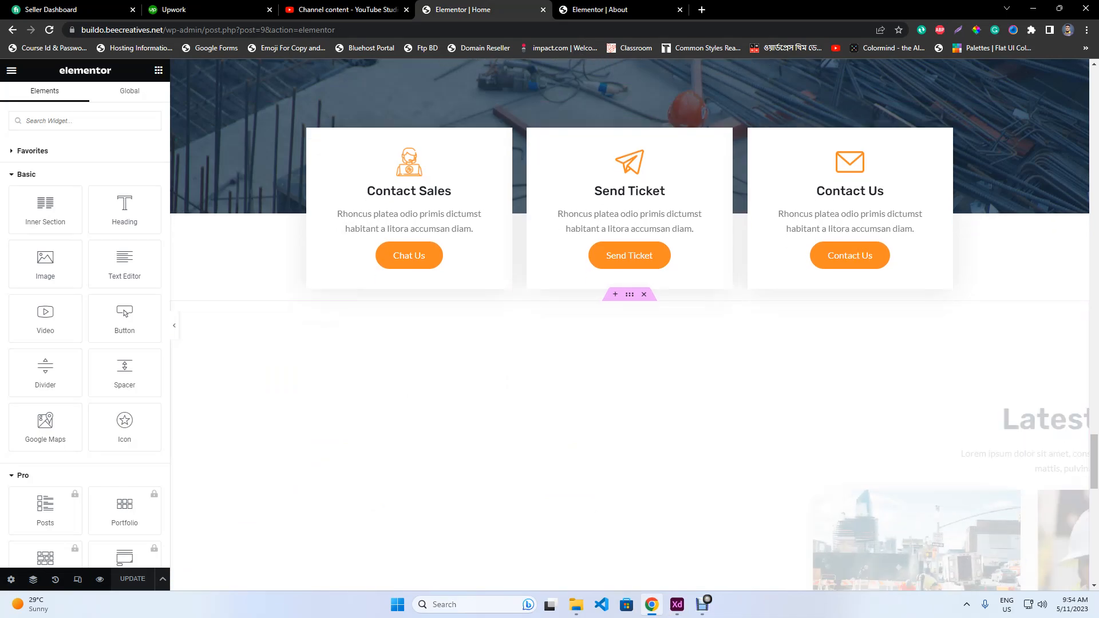
scroll(632, 158, up, 4)
right_click(632, 158)
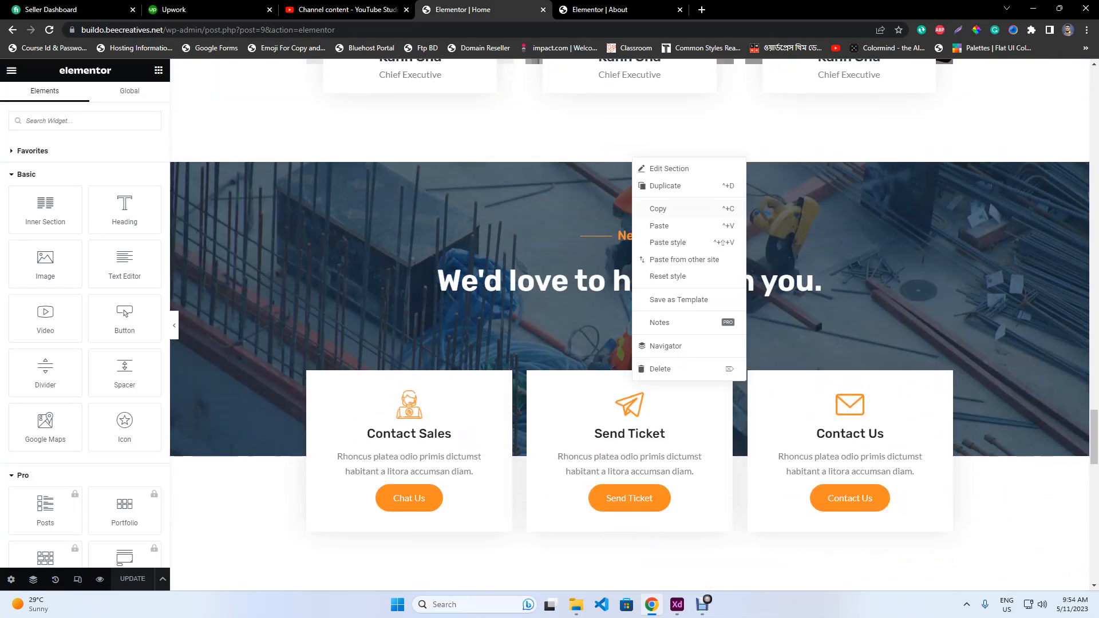
click(658, 208)
click(599, 9)
scroll(477, 410, up, 5)
right_click(477, 410)
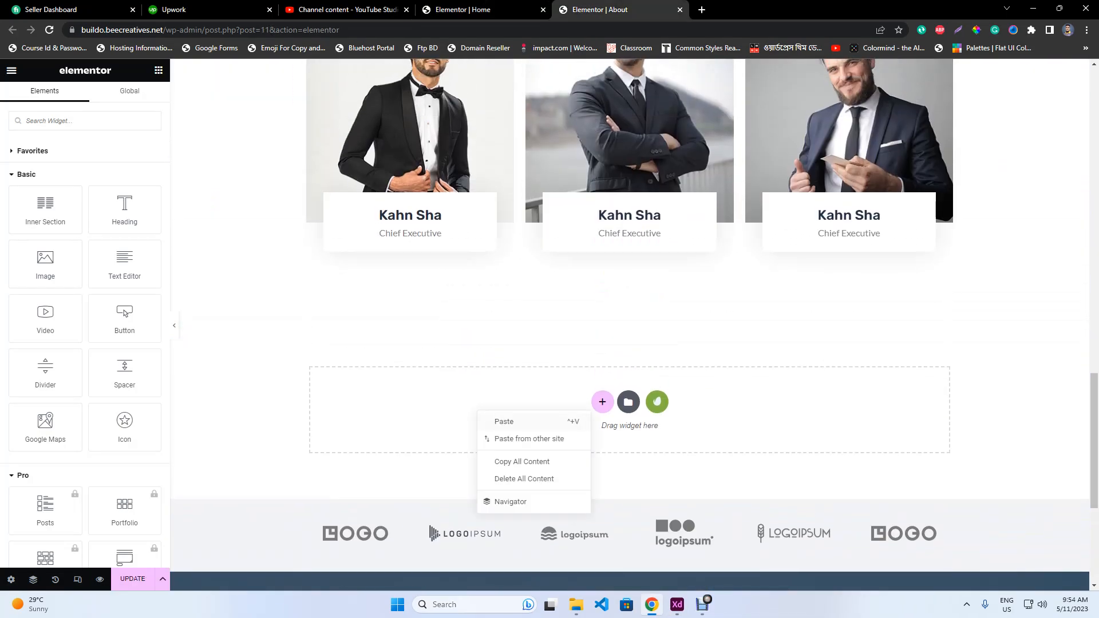
click(504, 421)
Examine the FAQ section in the XD design and look through the Home page for a section to base it on
click(486, 9)
scroll(630, 401, down, 7)
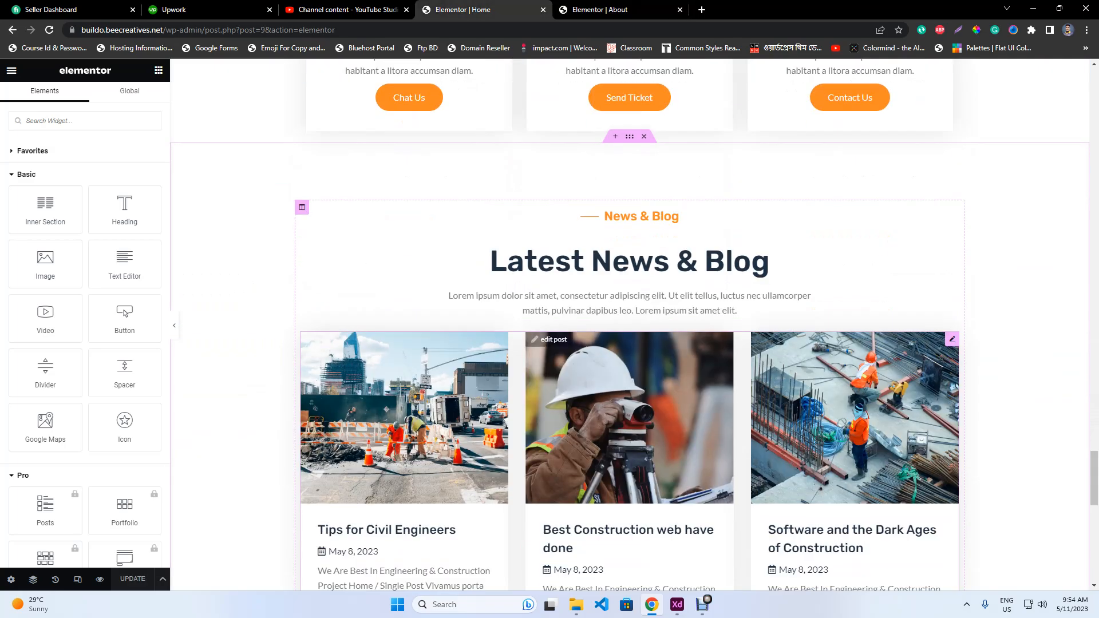
scroll(629, 400, down, 5)
click(676, 604)
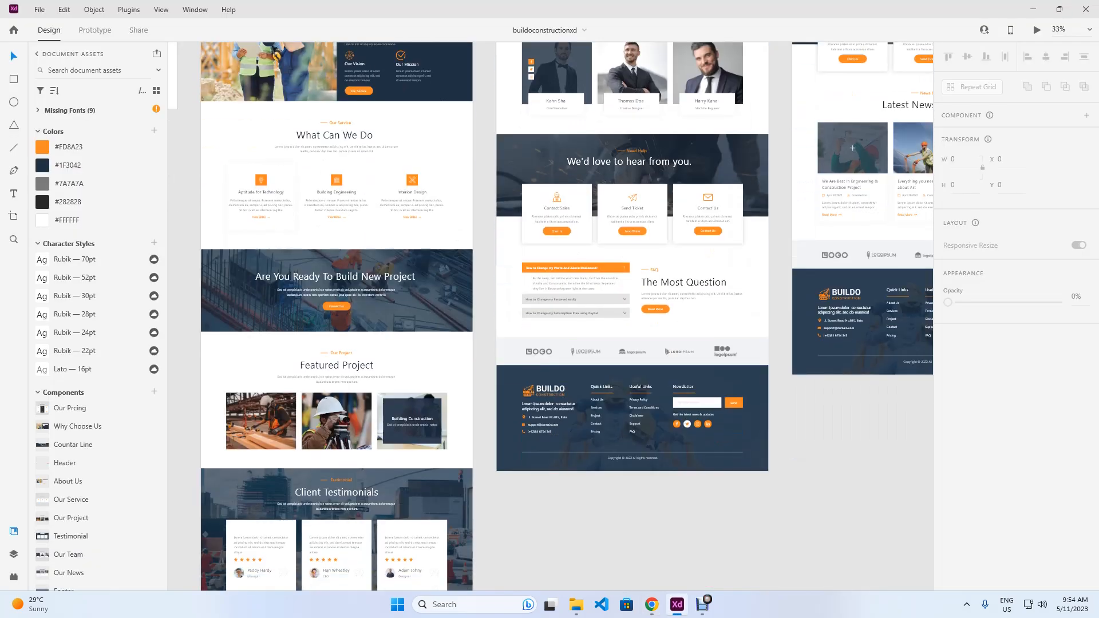
scroll(650, 318, up, 3)
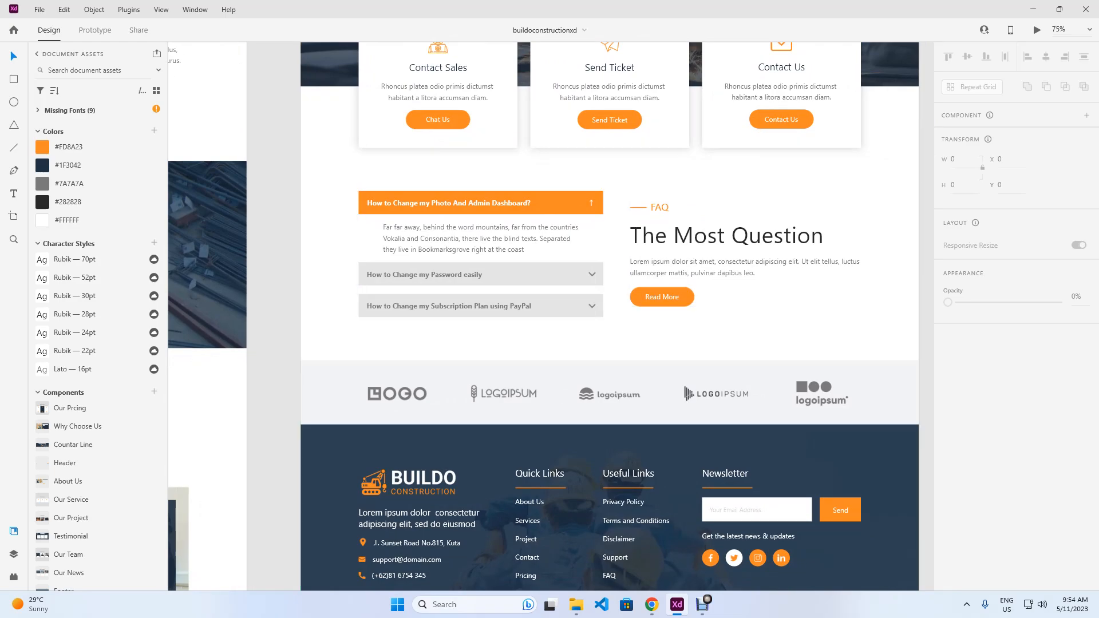
click(651, 604)
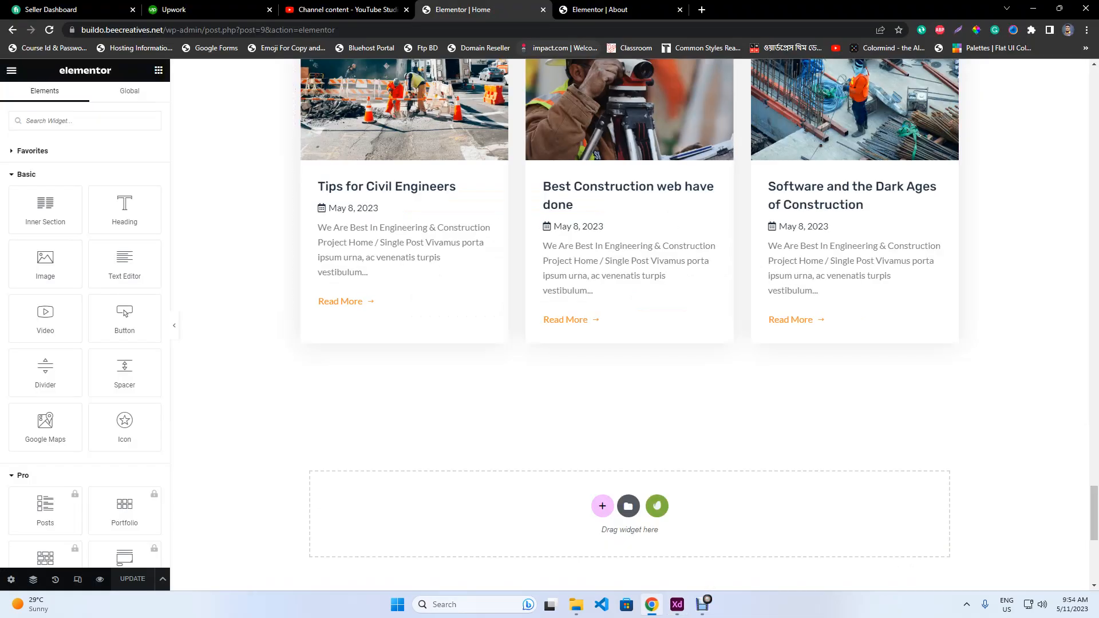
scroll(630, 372, up, 4)
scroll(629, 343, down, 4)
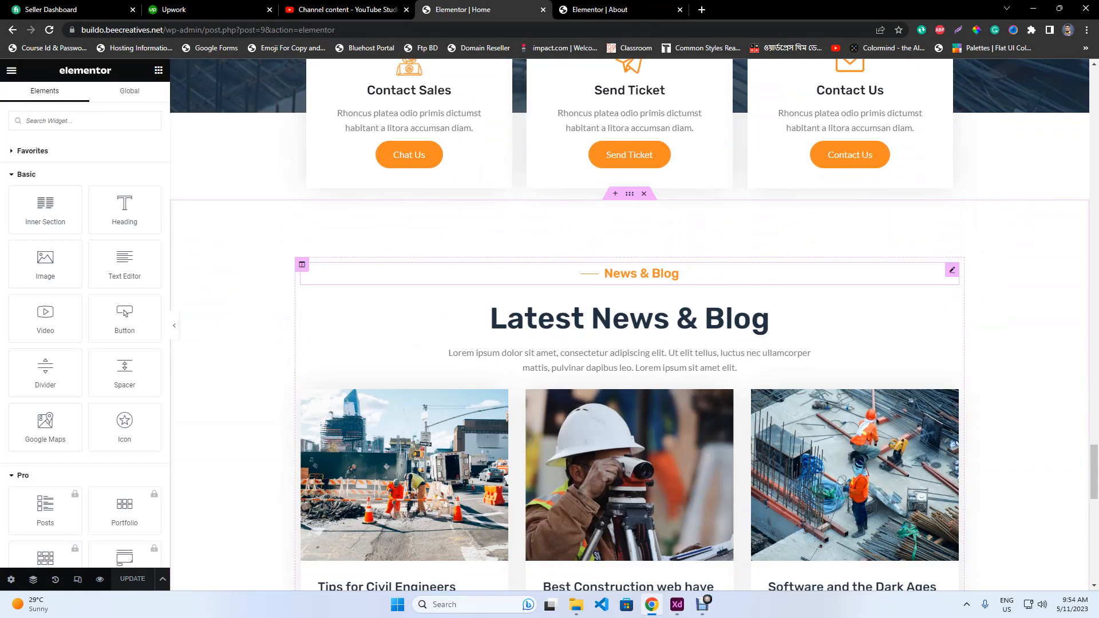
right_click(627, 193)
click(660, 221)
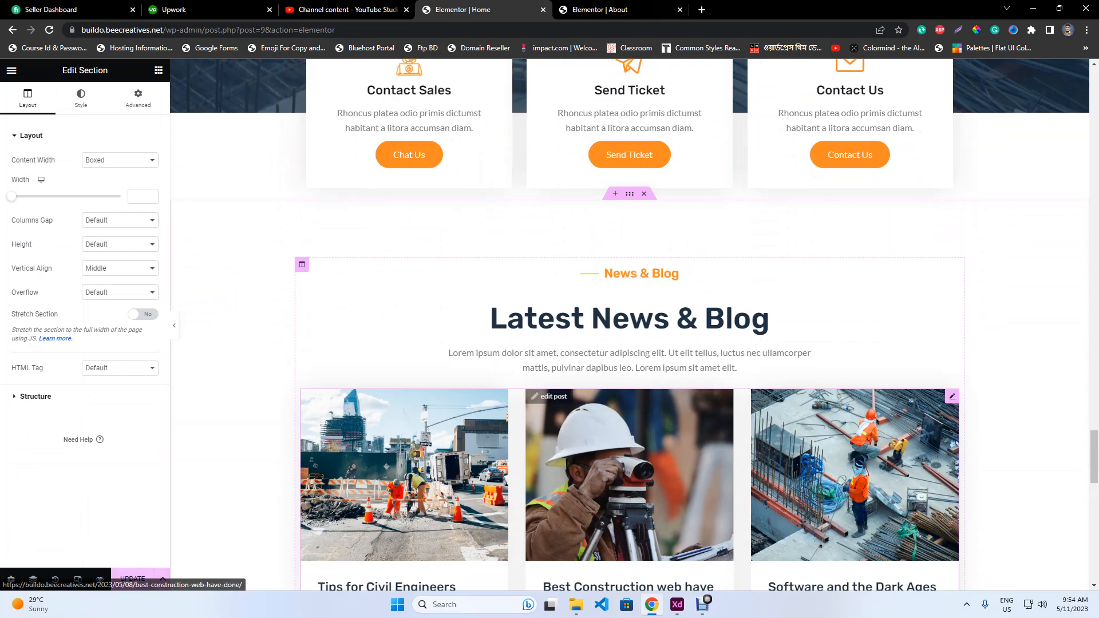
key(ctrl+z)
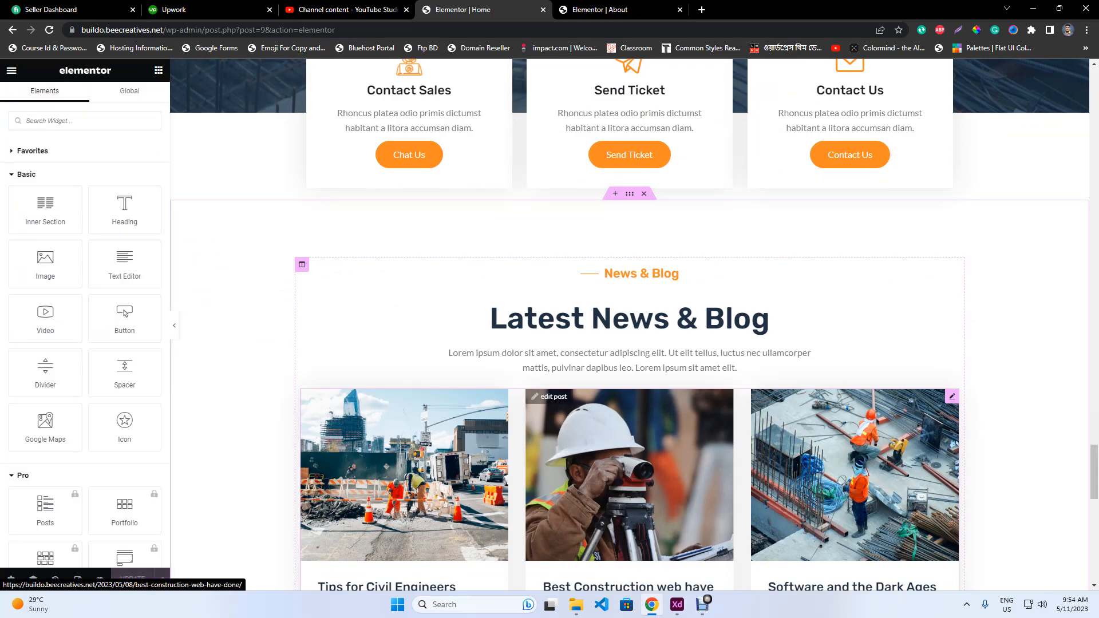
Close the Home page editor and paste a copy of the About page's "Meet Our Experts" section below the contact banner
key(ctrl+w)
scroll(630, 324, up, 8)
right_click(629, 253)
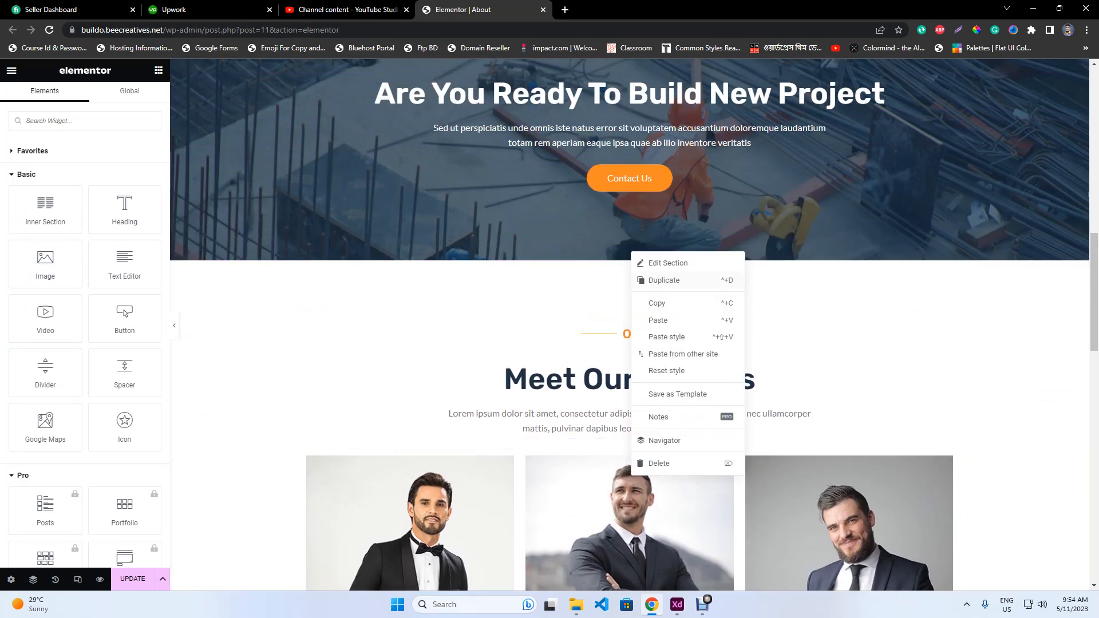
click(656, 302)
scroll(630, 344, down, 15)
right_click(536, 233)
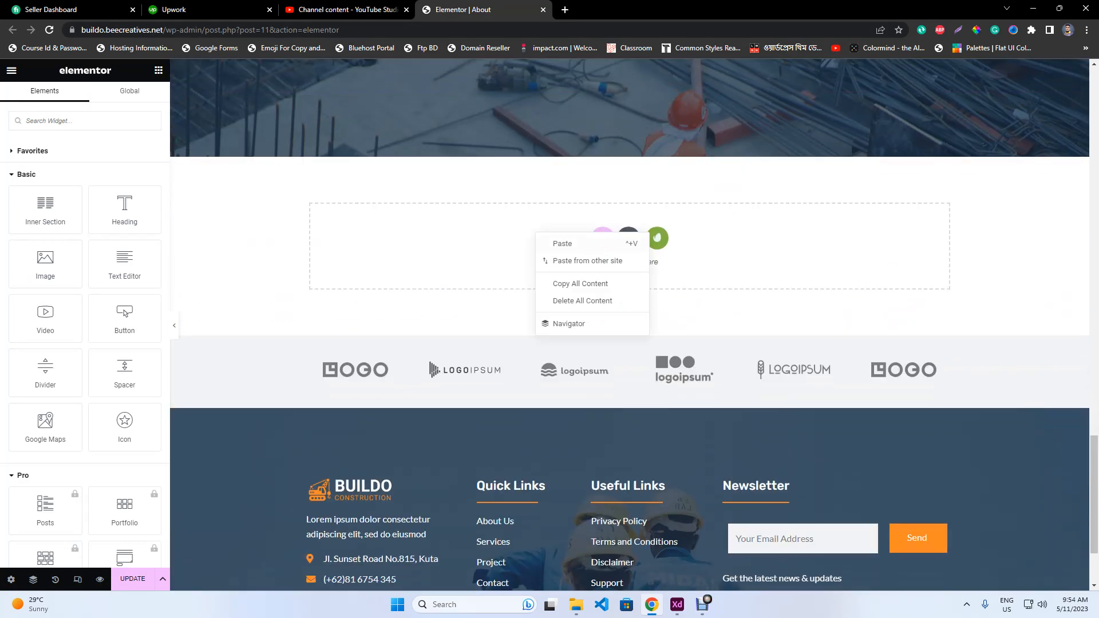
click(562, 243)
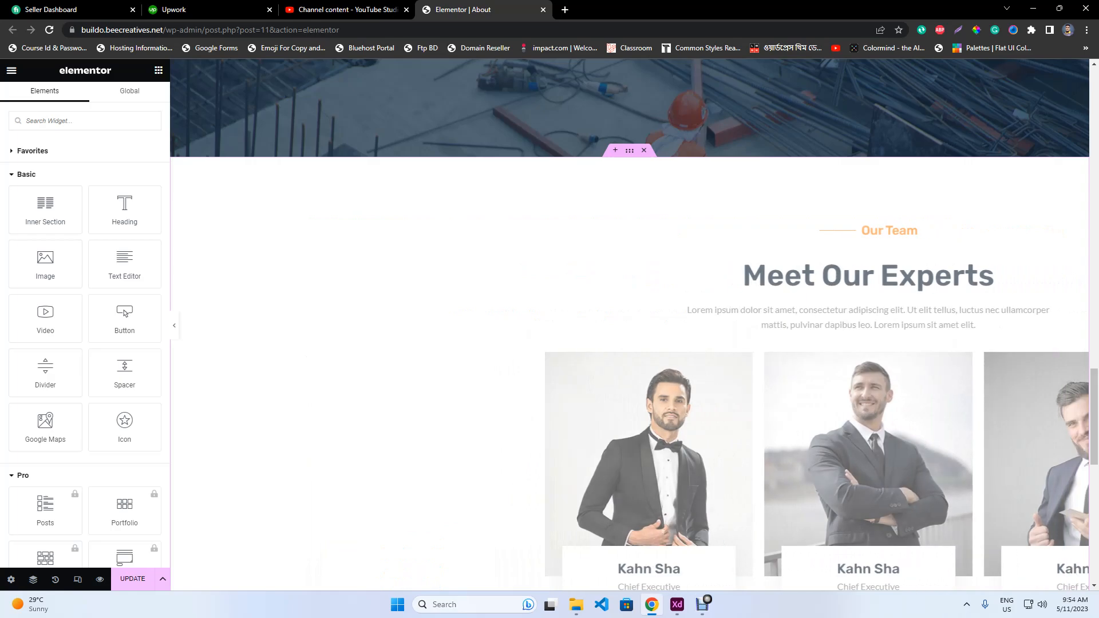
Duplicate the pasted section's column, delete everything from the first copy and only the team cards from the second
right_click(299, 221)
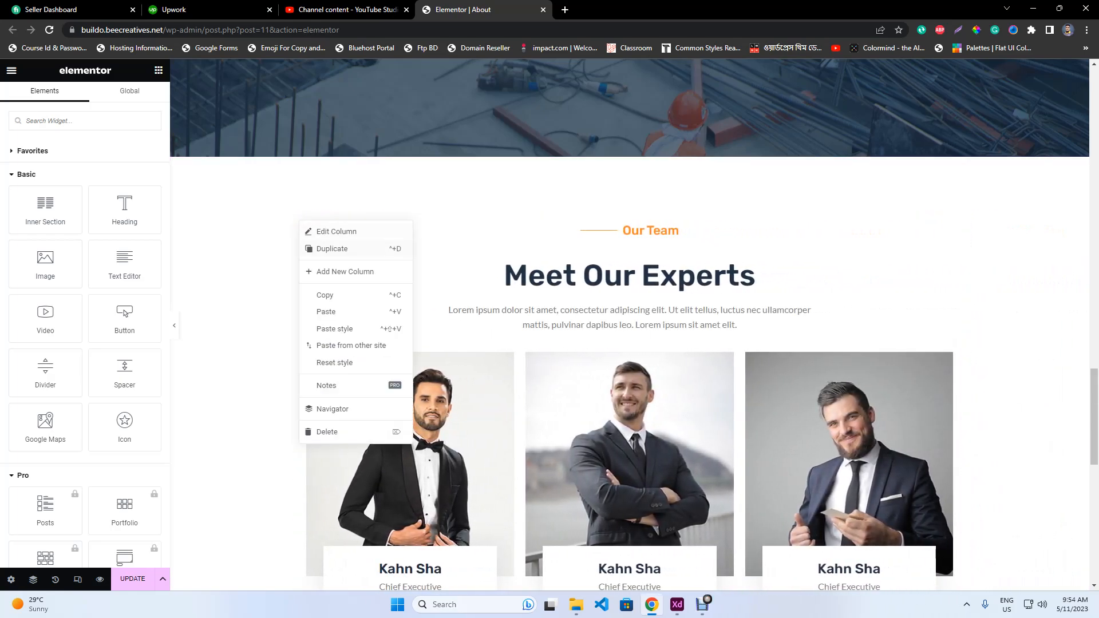
click(332, 249)
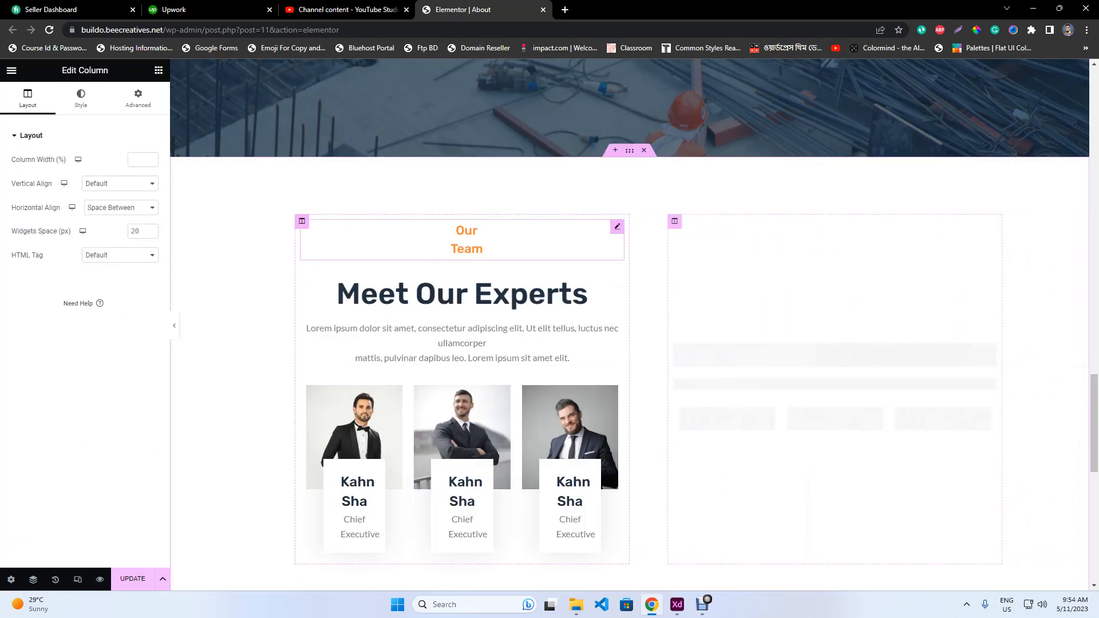
right_click(485, 241)
click(513, 469)
right_click(481, 308)
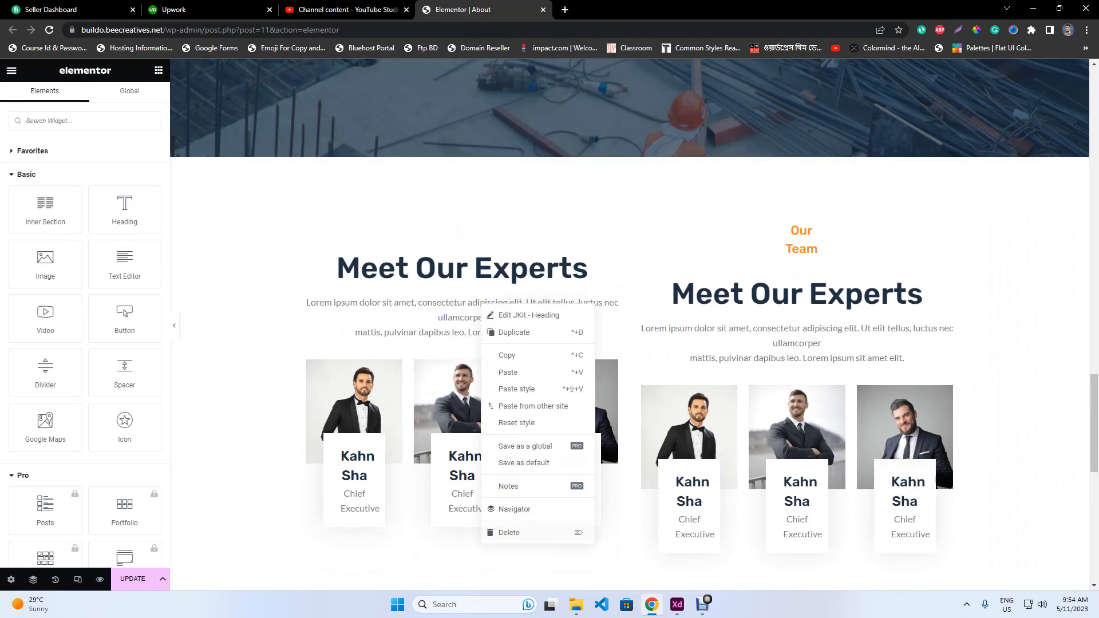
click(508, 532)
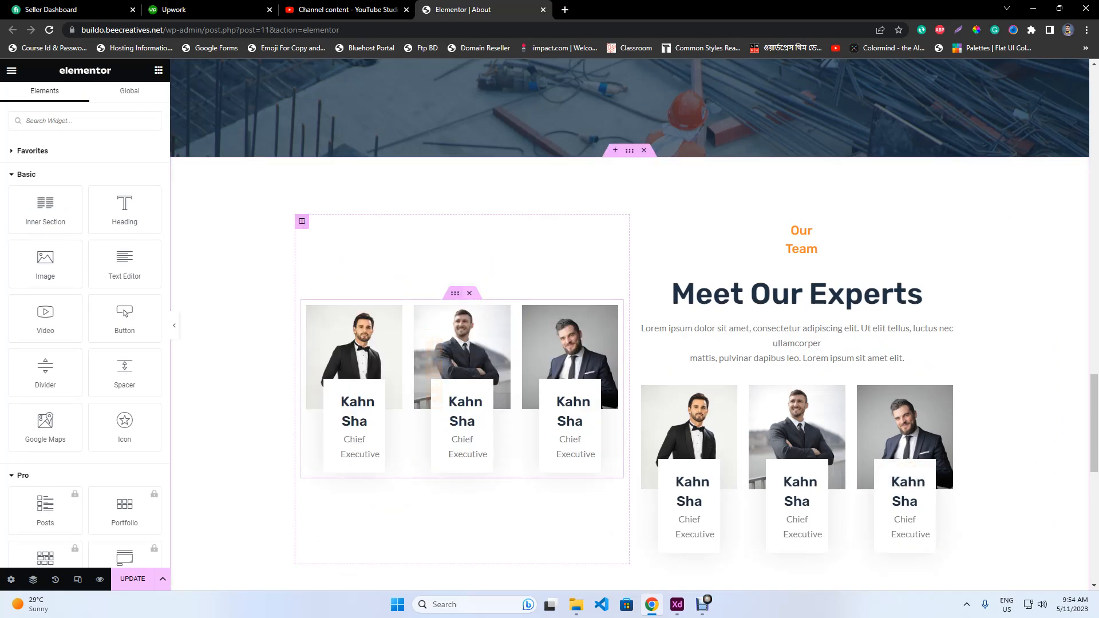
click(469, 294)
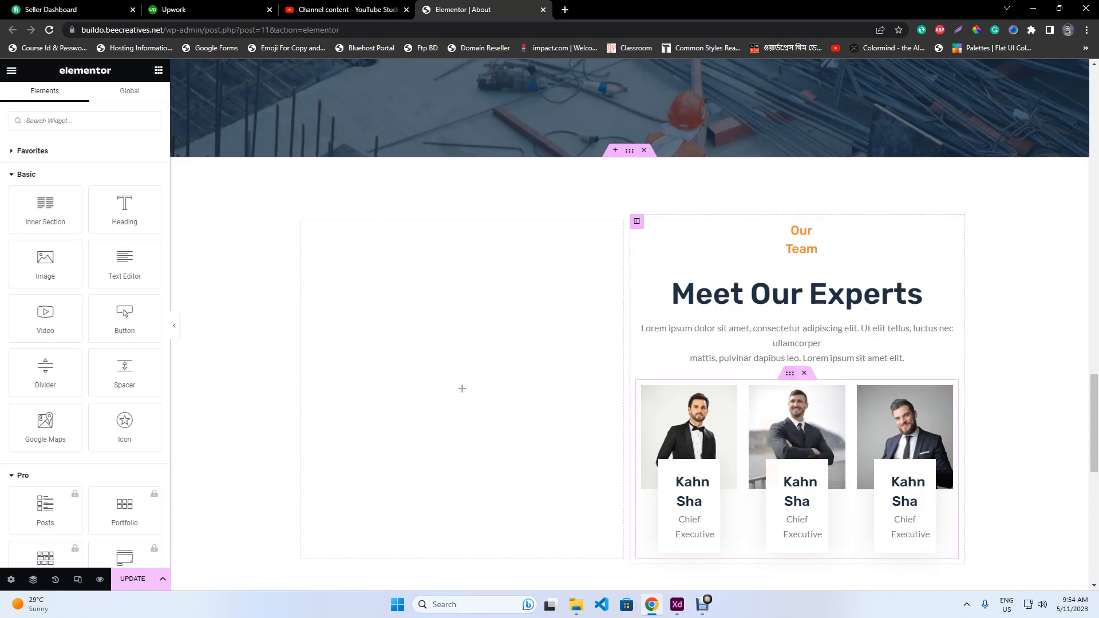
click(804, 373)
Set the width of the "Our Team" divider in the second column to 35% and align it left
click(801, 240)
drag(28, 196, 58, 196)
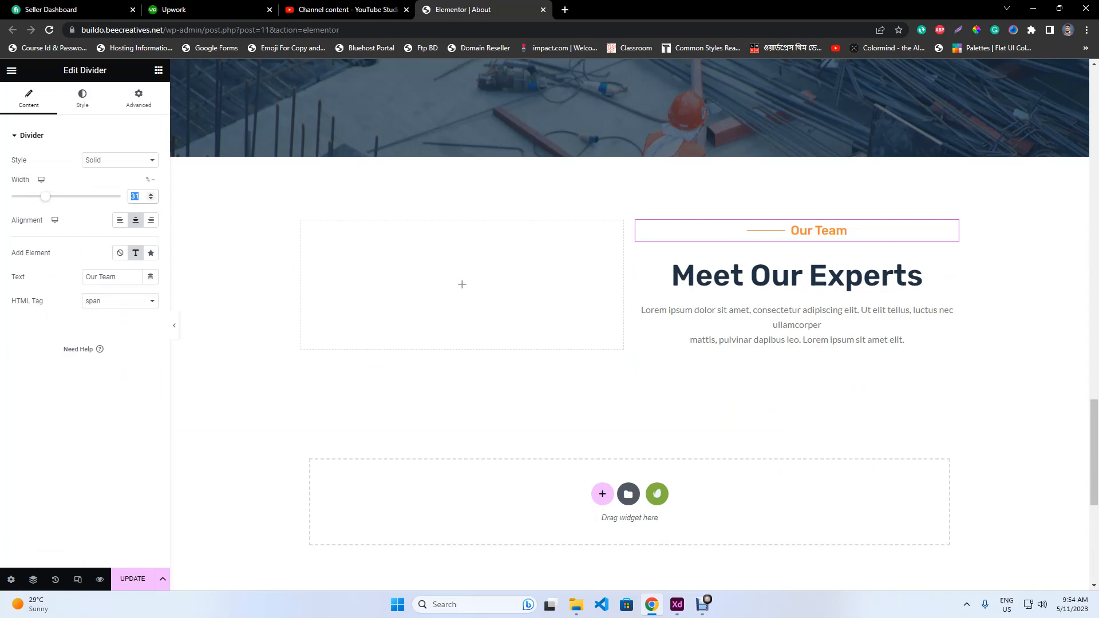
text(40)
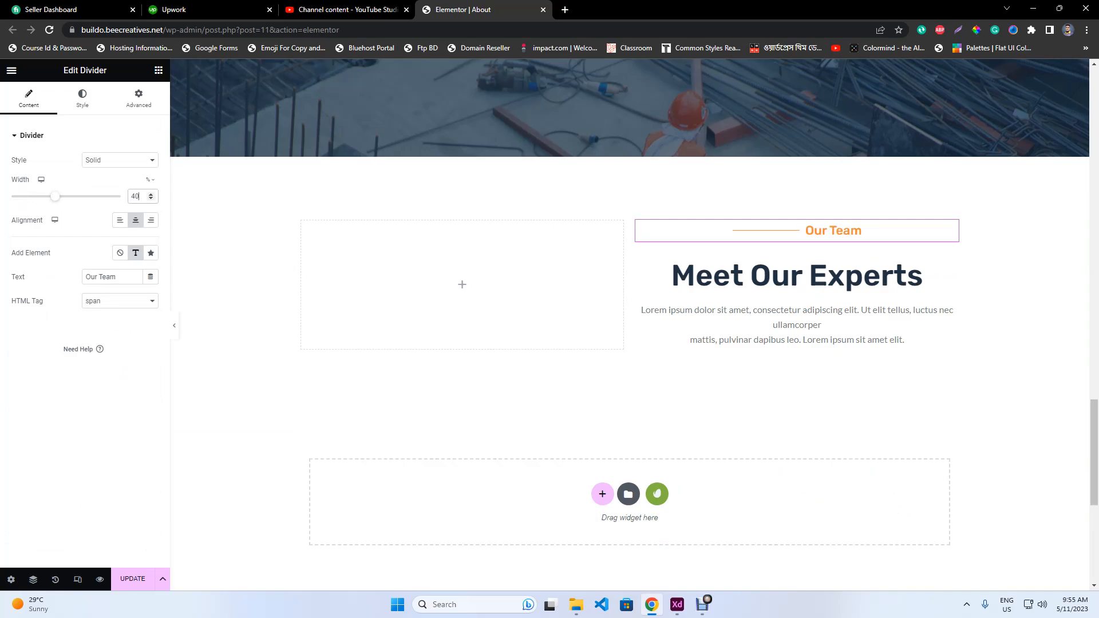
key(BackSpace)
key(BackSpace)
text(35)
click(120, 220)
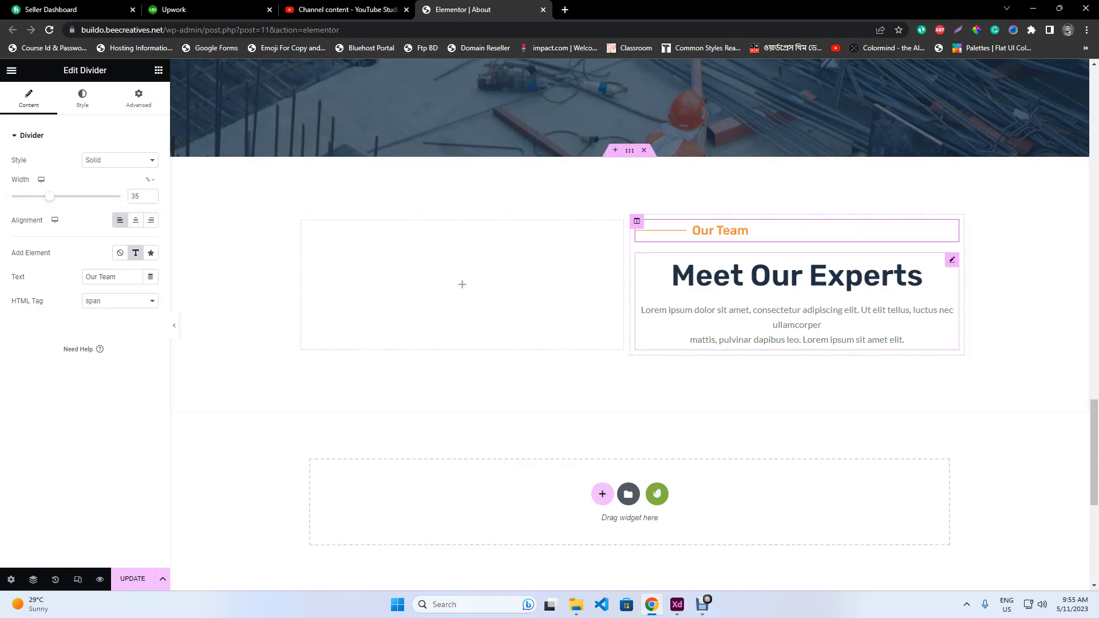
Left-align the "Meet Our Experts" heading and its description in the second column
click(801, 298)
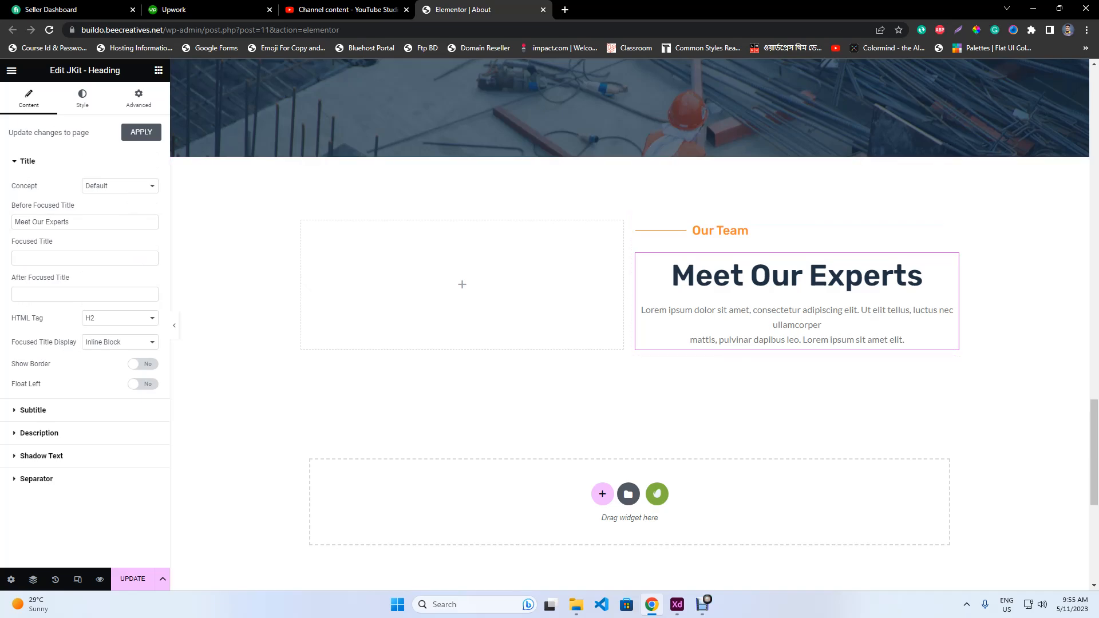
click(33, 411)
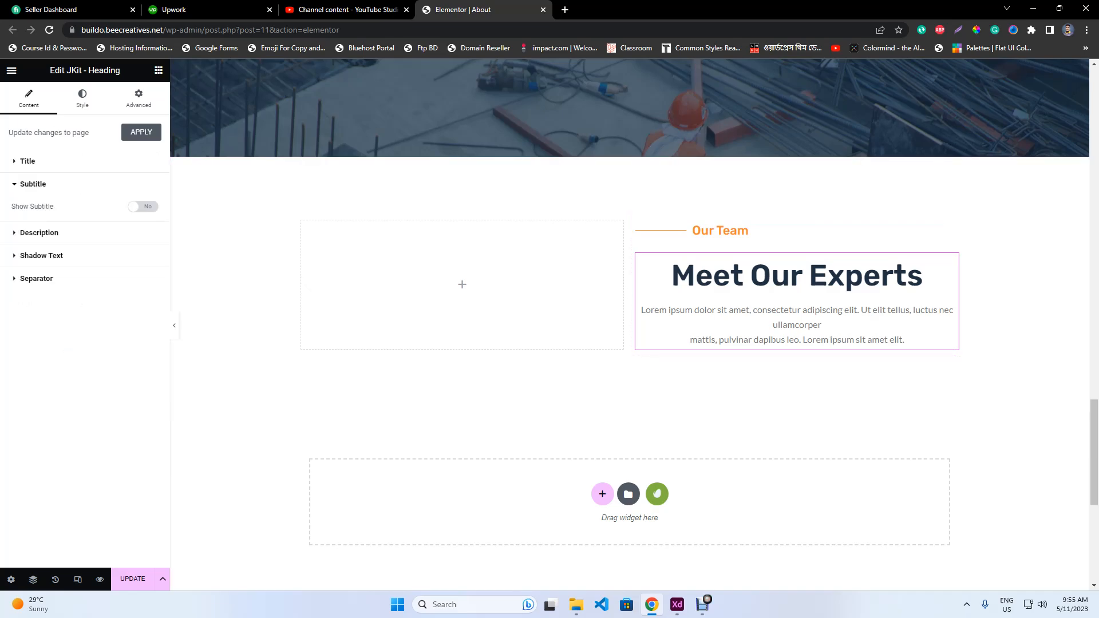
click(82, 98)
click(120, 185)
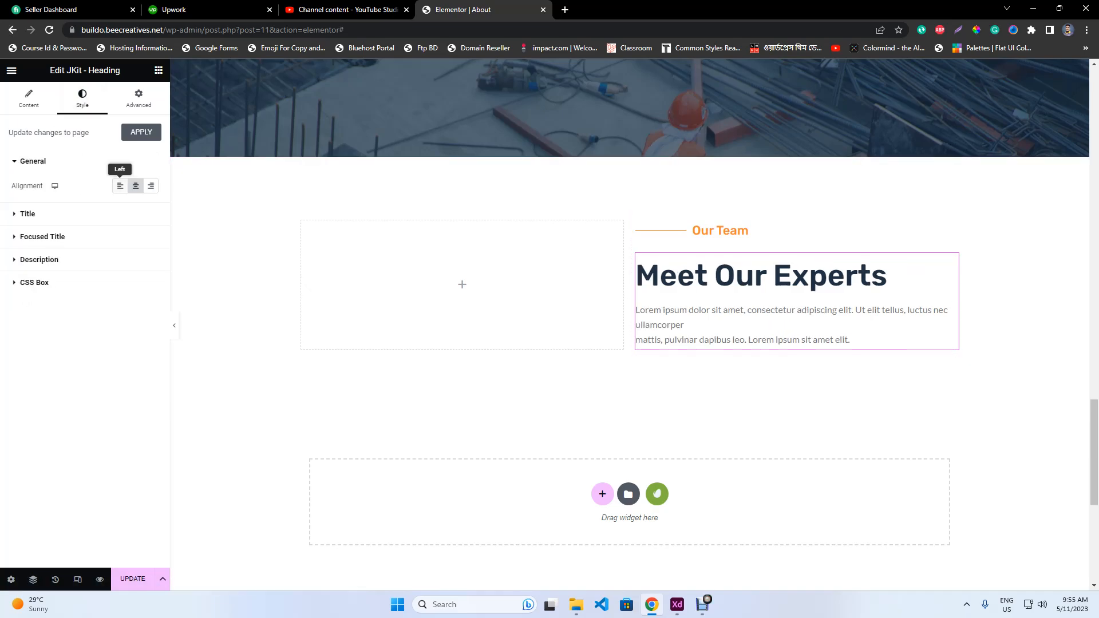
Copy the text "FAQ" from the XD design, use it as the Elementor divider's text, and shorten the divider
click(702, 605)
click(677, 604)
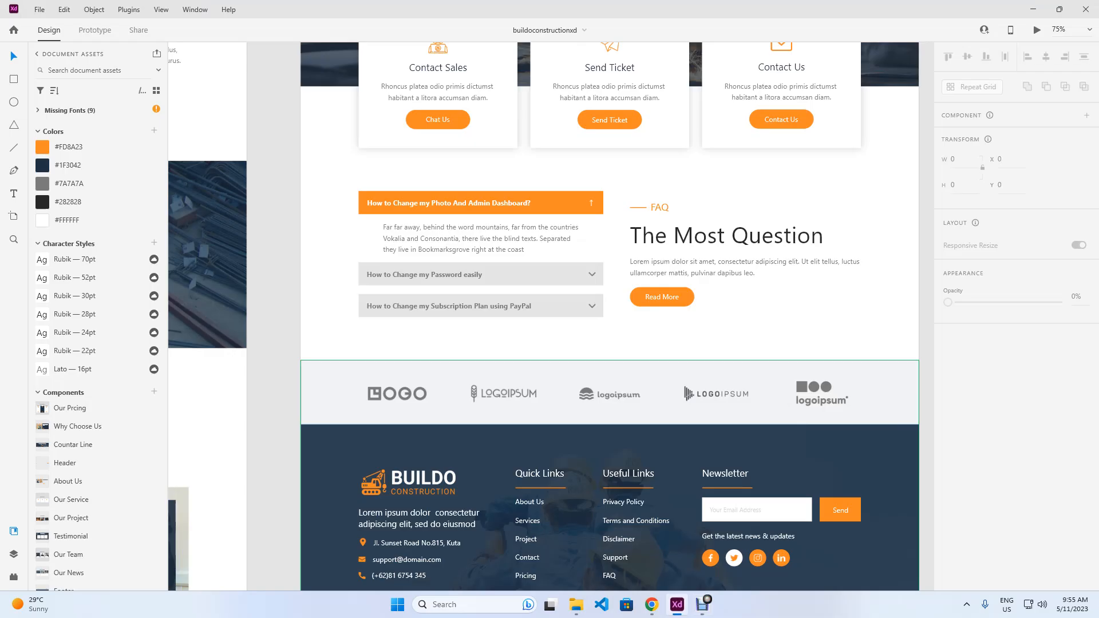
double_click(659, 208)
double_click(659, 208)
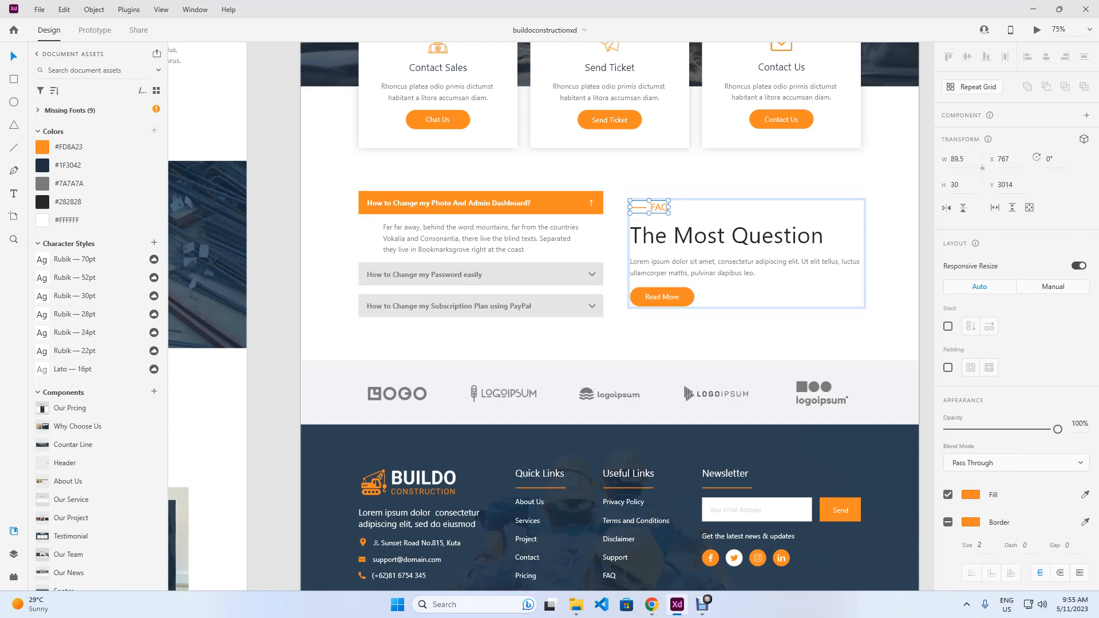
double_click(659, 208)
double_click(659, 208)
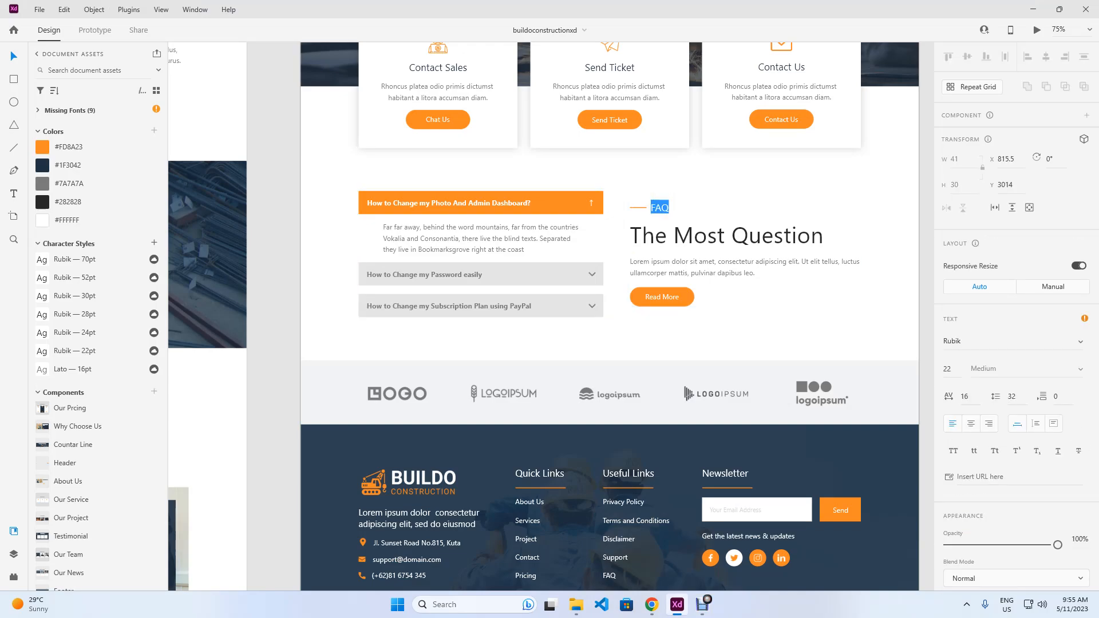
click(651, 605)
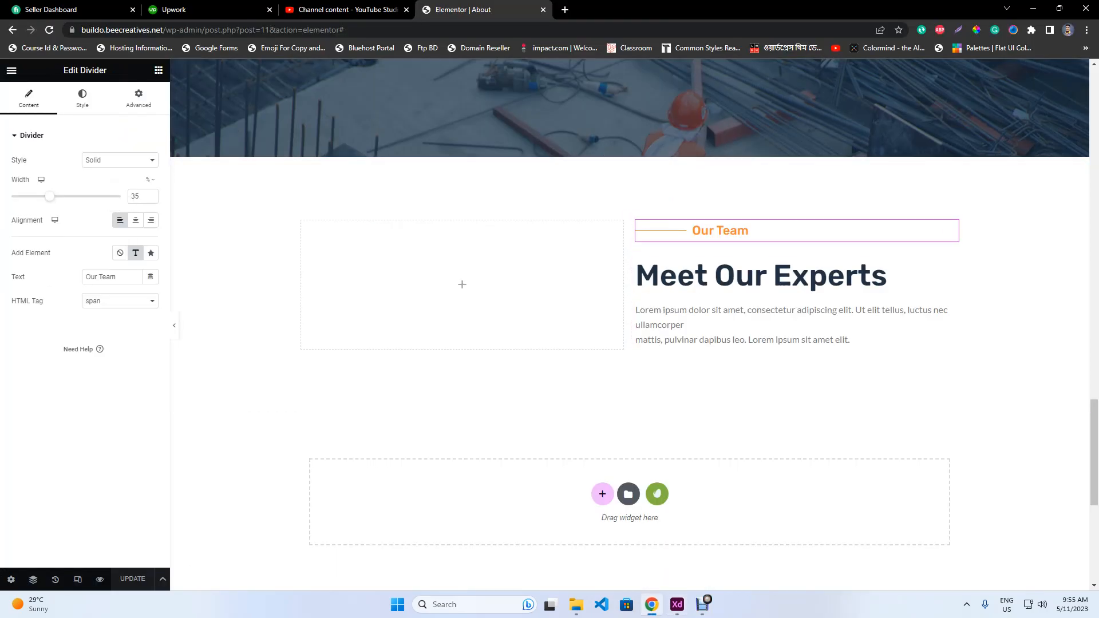
key(ctrl+v)
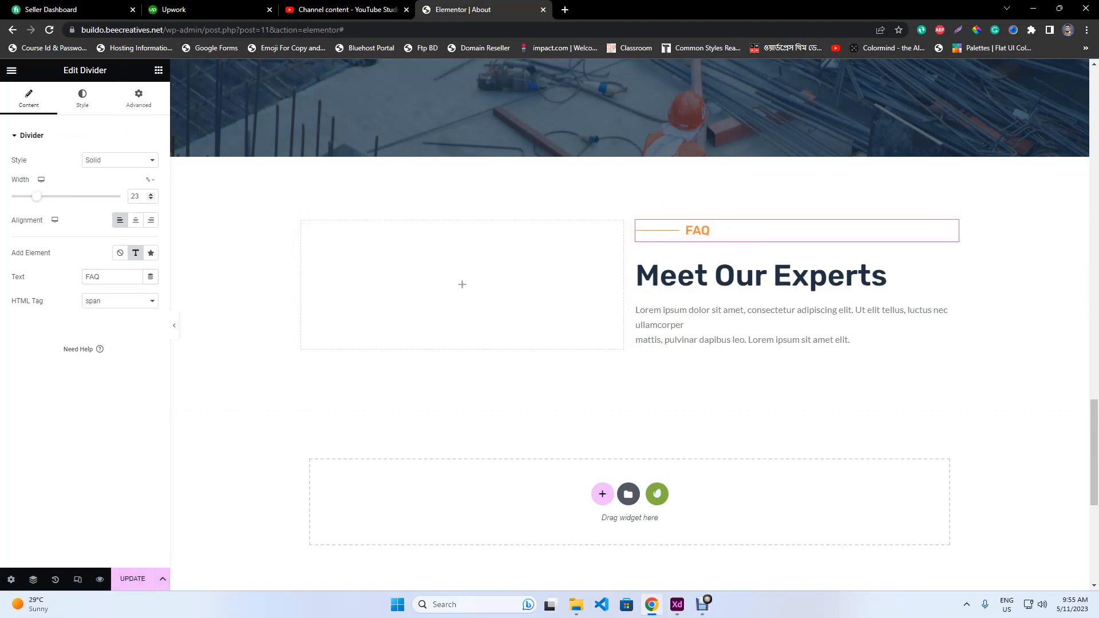
Copy "The Most Question" from the XD design and replace the "Meet Our Experts" heading title with it
click(677, 604)
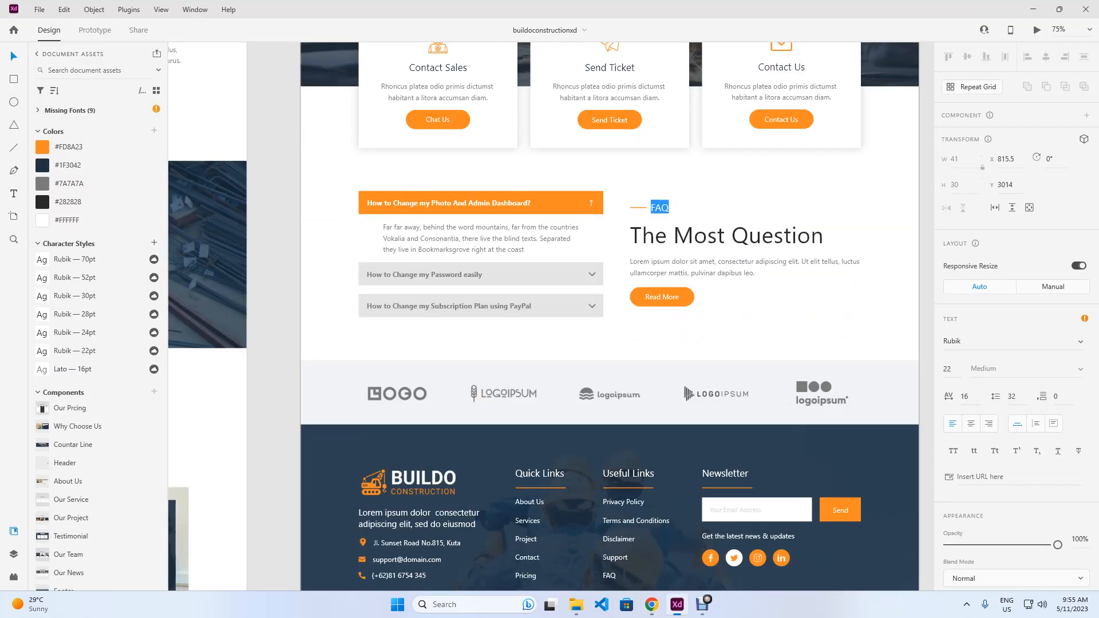
key(Escape)
double_click(710, 236)
key(ctrl+a)
key(ctrl+c)
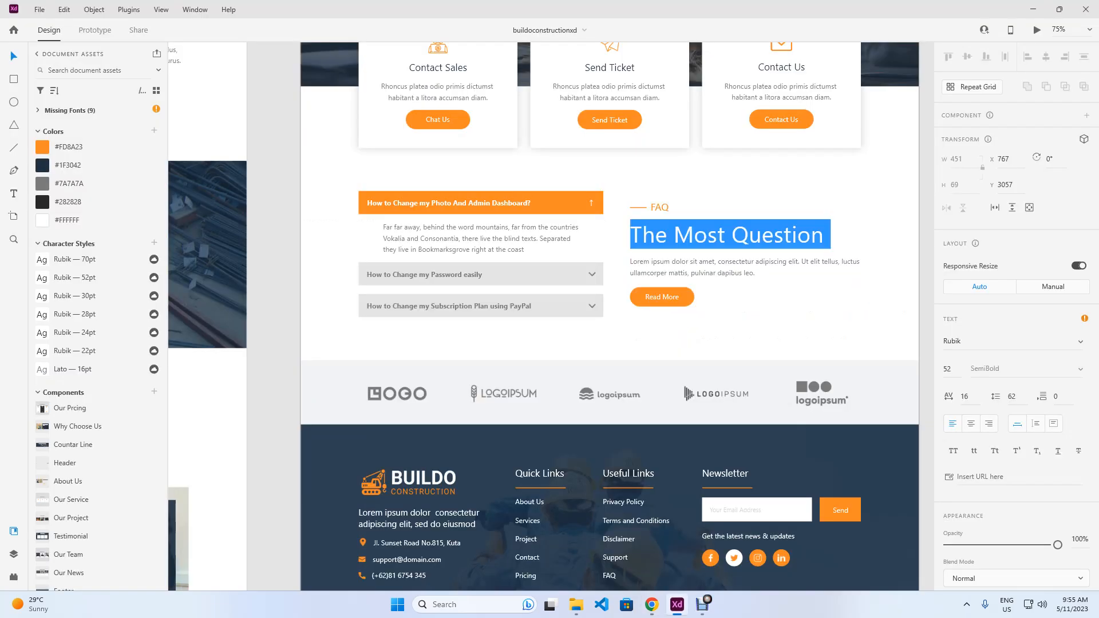
click(652, 604)
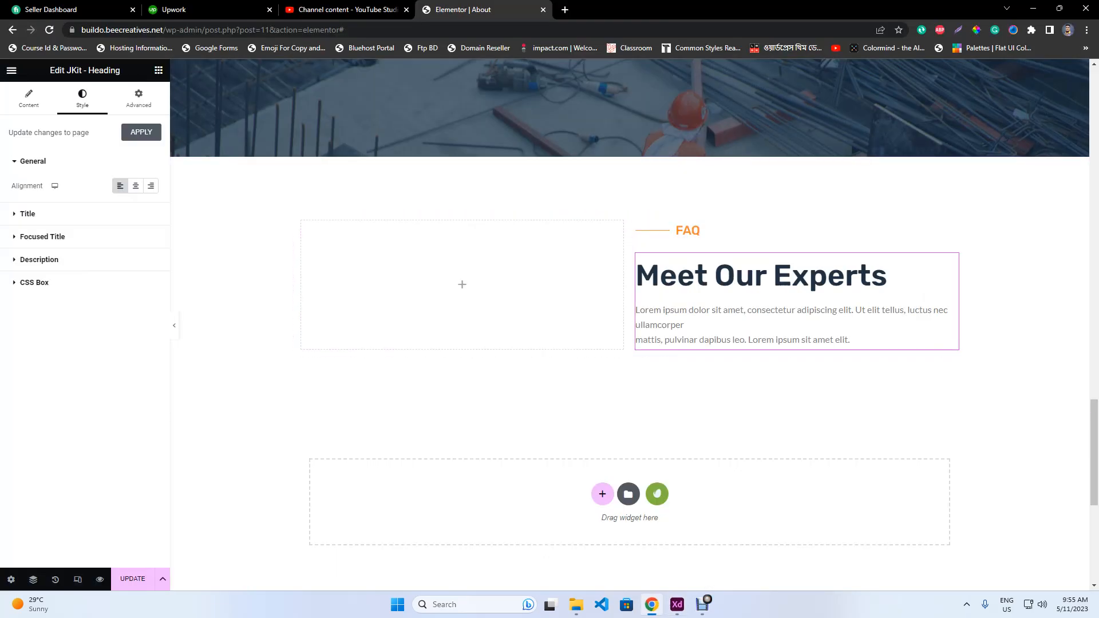
click(29, 98)
click(85, 222)
key(ctrl+a)
key(ctrl+v)
Check the heading description against the XD design and remove its line break before "mattis"
click(676, 605)
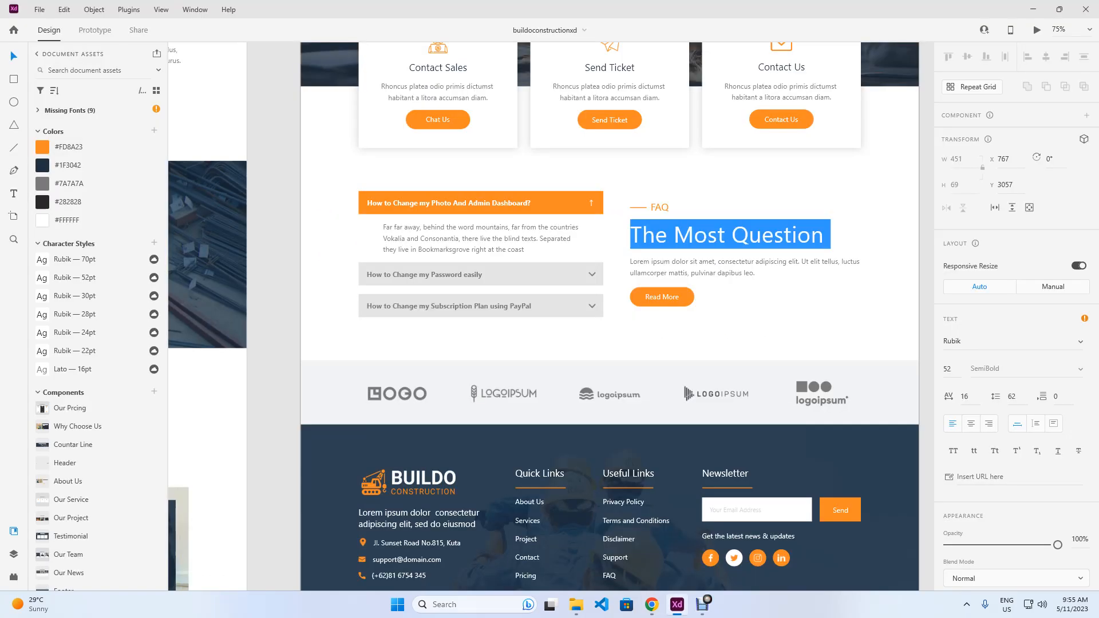
click(651, 604)
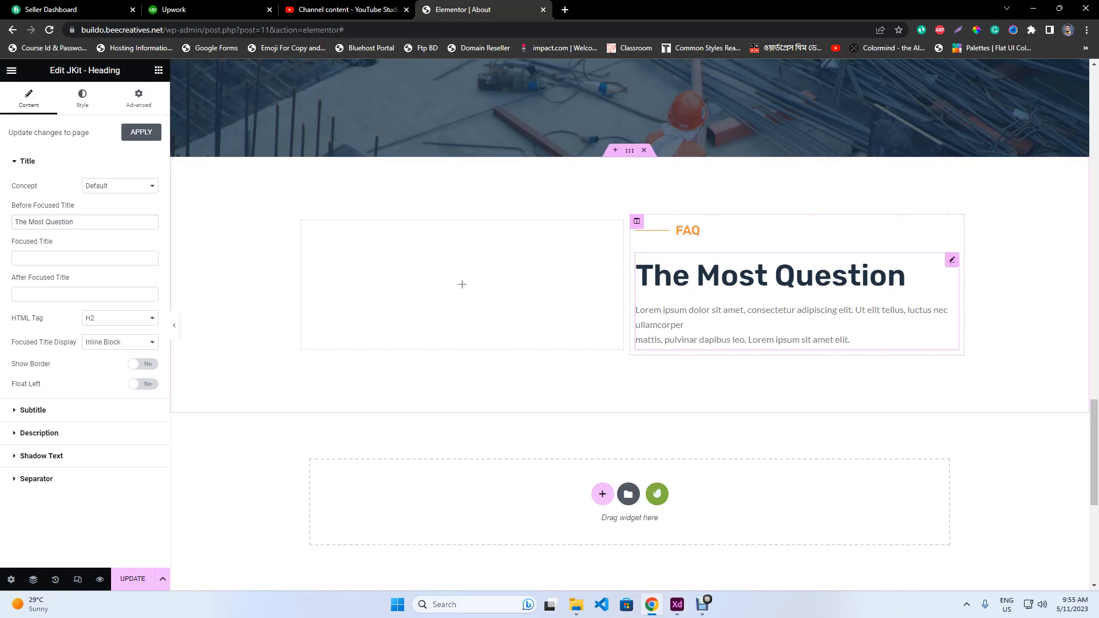
click(39, 433)
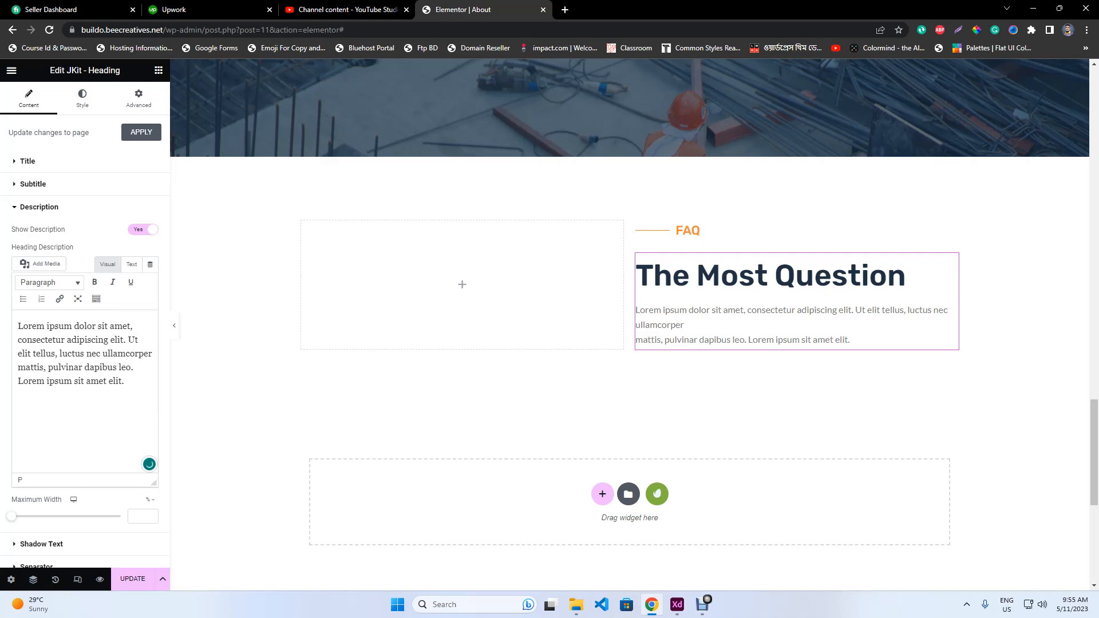
click(18, 368)
key(BackSpace)
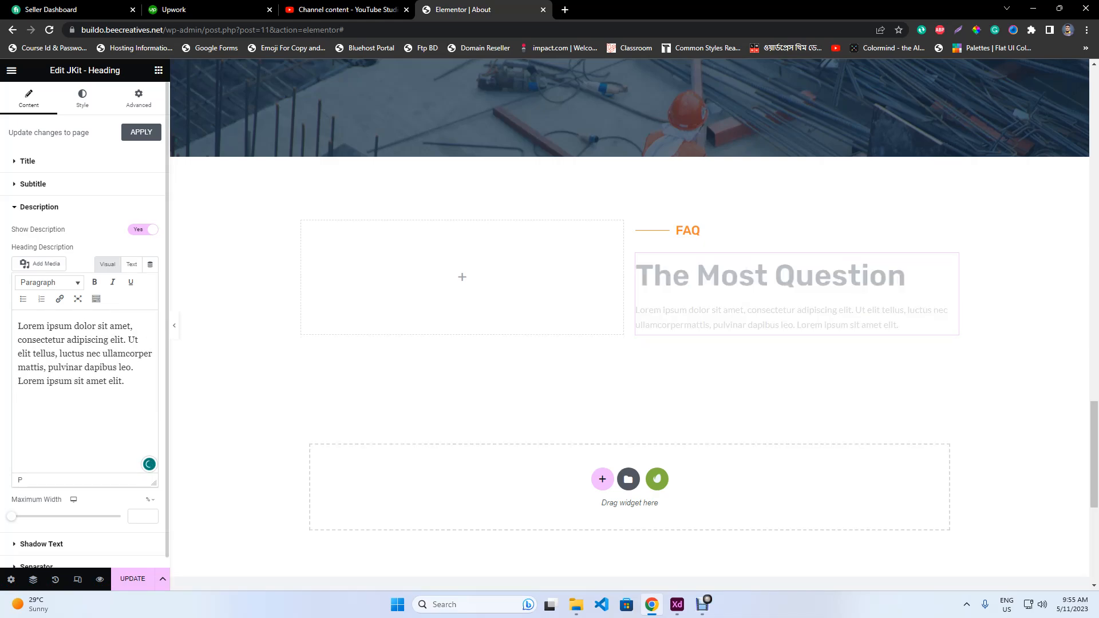
Add a Button widget below the FAQ heading's description with the text "Contact Us" and update the page
click(158, 70)
drag(124, 318, 727, 340)
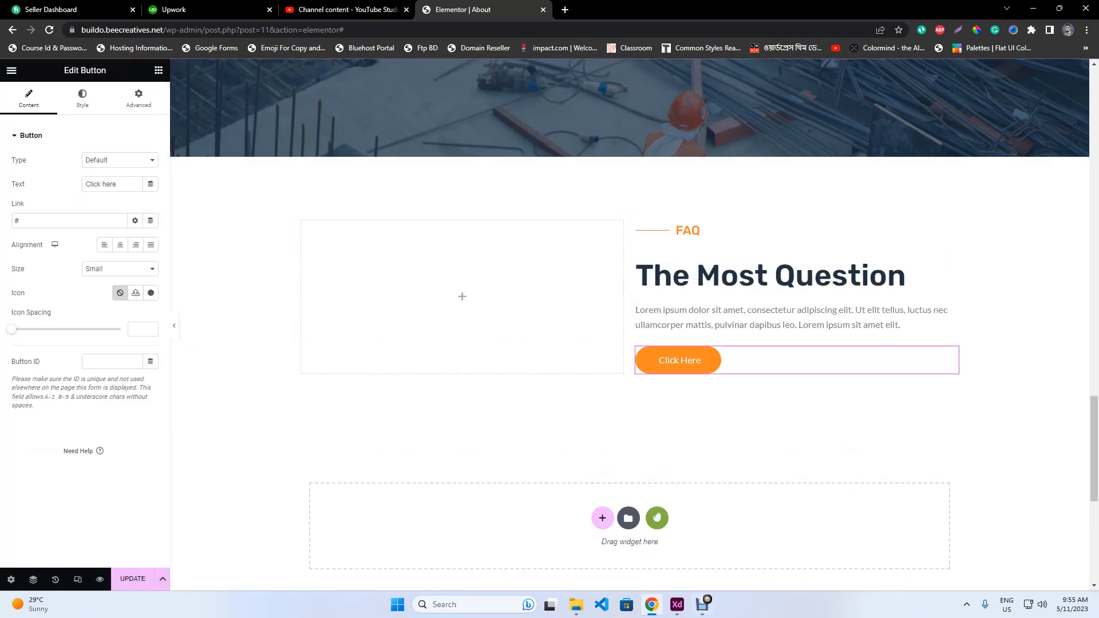
click(677, 604)
key(alt+Tab)
text(C)
click(132, 578)
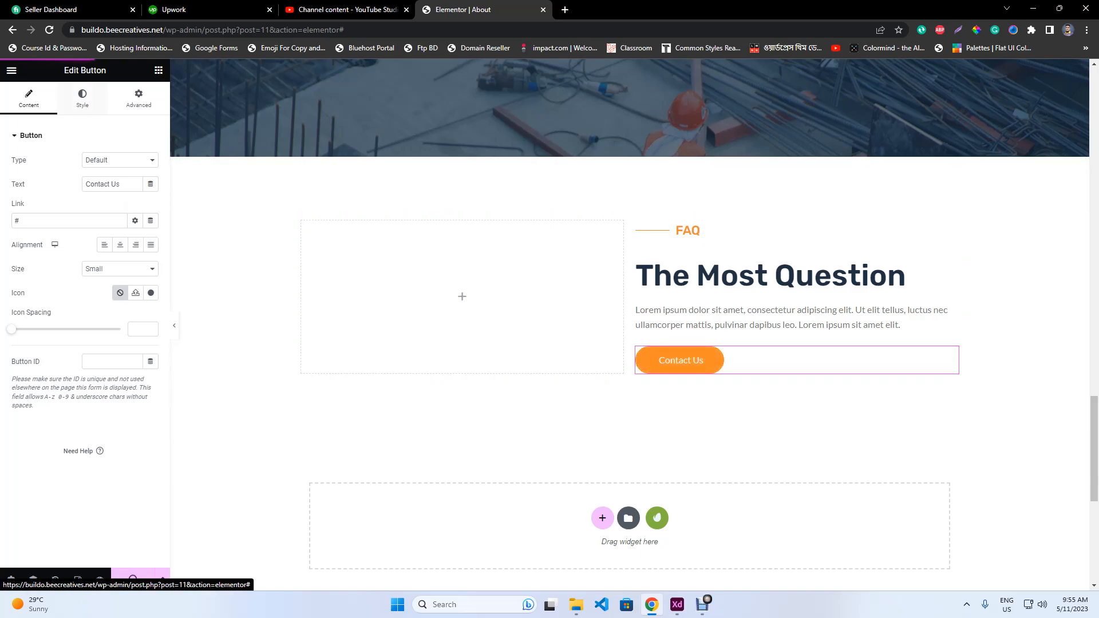
Style the button's normal state with a global font, the Primary background color and White text
click(83, 98)
click(135, 160)
scroll(109, 310, down, 6)
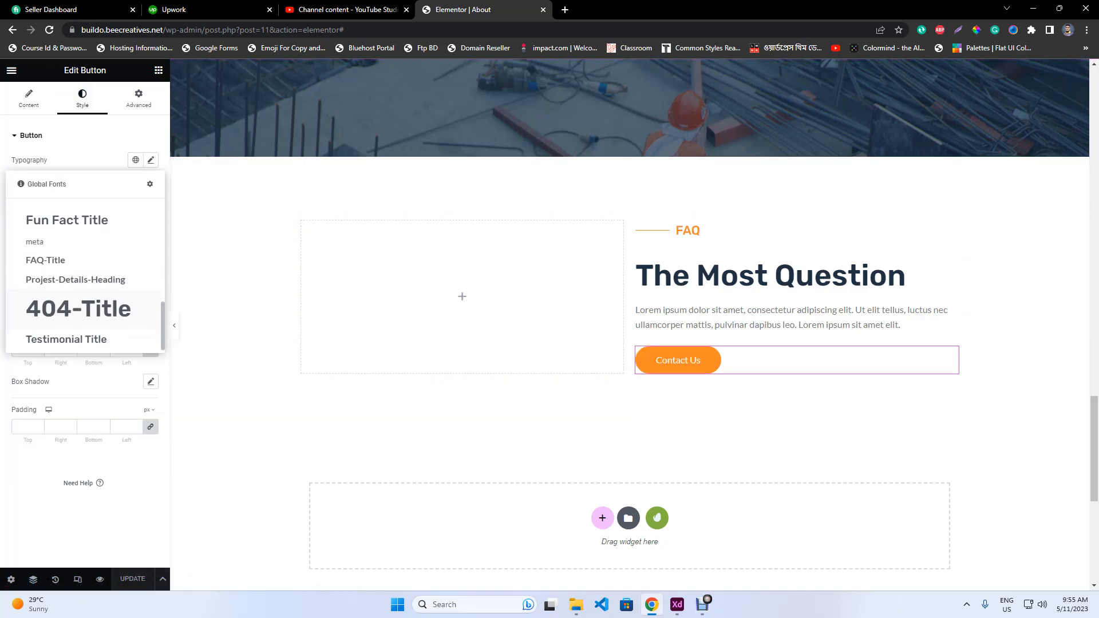
click(39, 294)
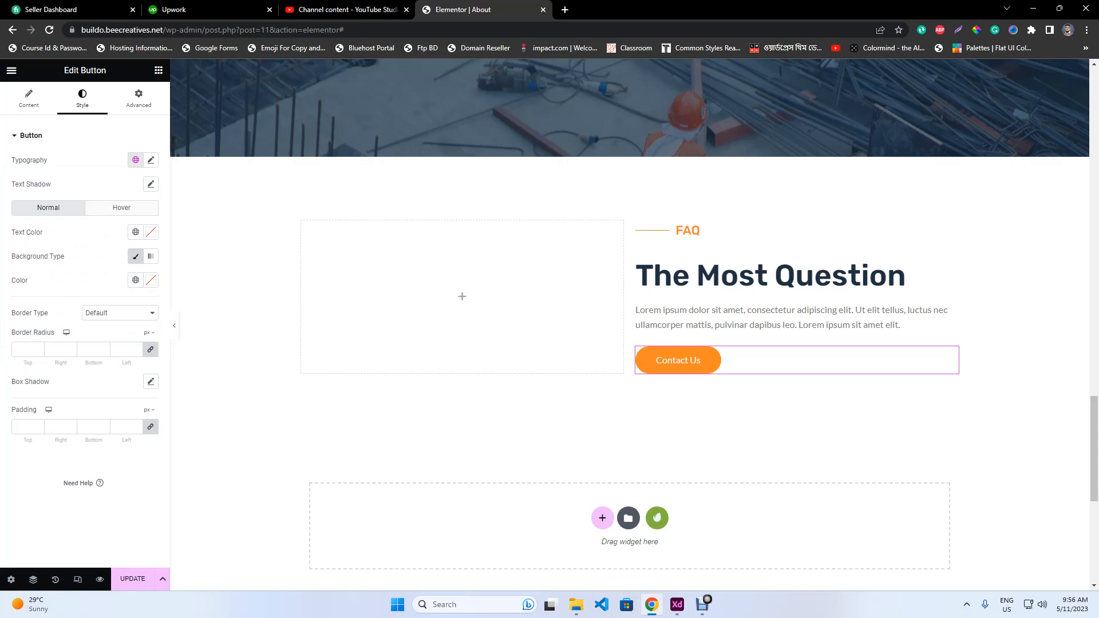
click(136, 280)
click(46, 334)
click(136, 233)
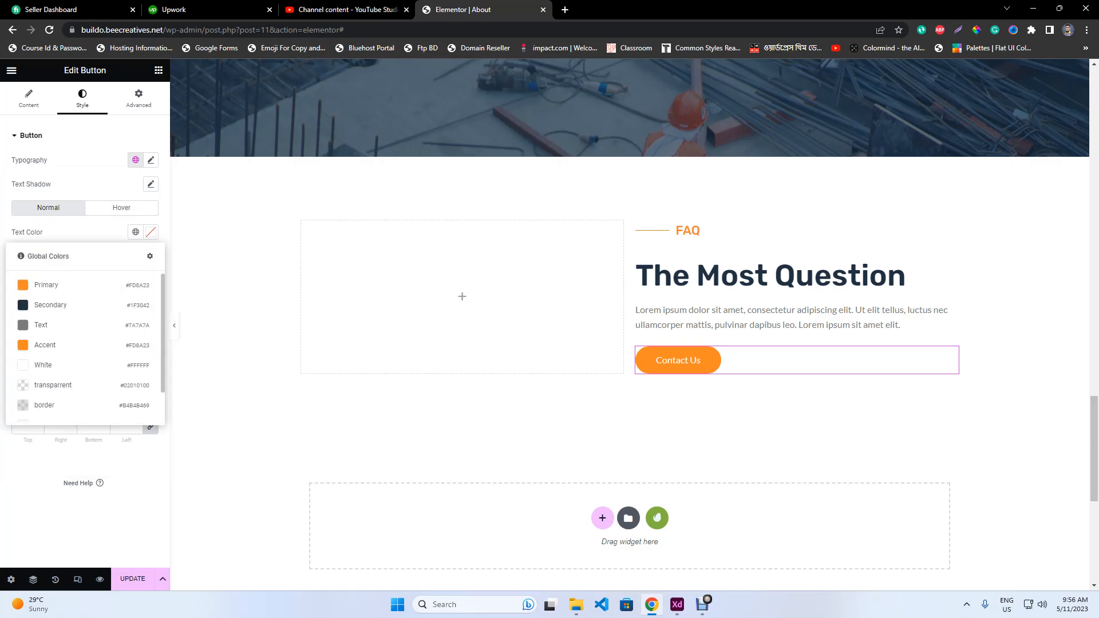
click(43, 365)
Set the button's hover state to Primary text and border colors with the global "transparrent" background color
click(122, 207)
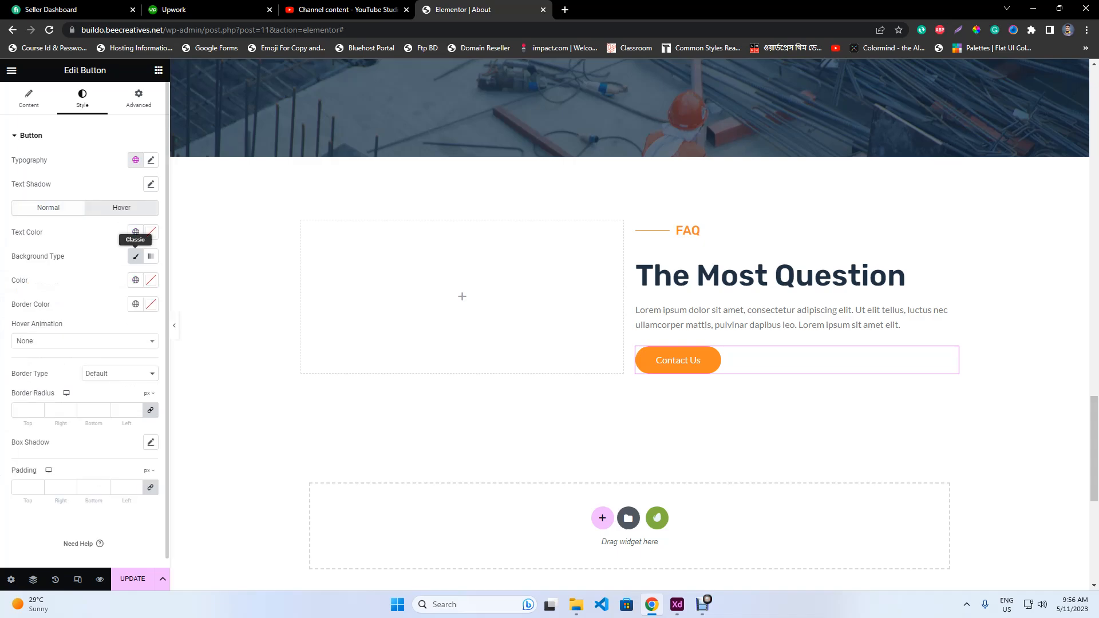
click(136, 304)
click(47, 356)
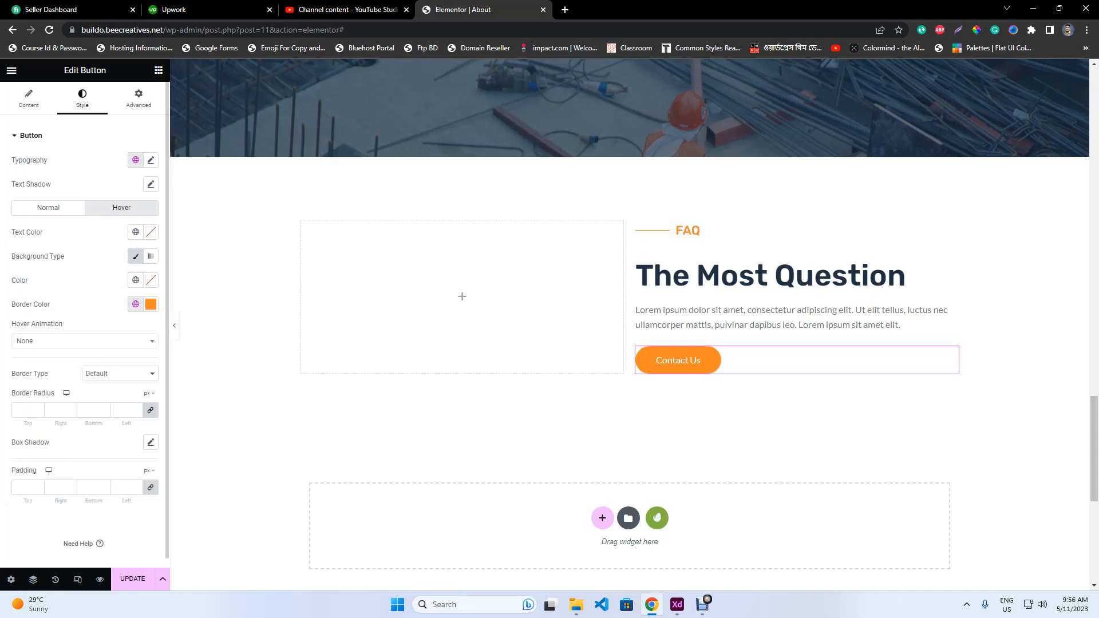
click(136, 232)
click(44, 365)
click(135, 280)
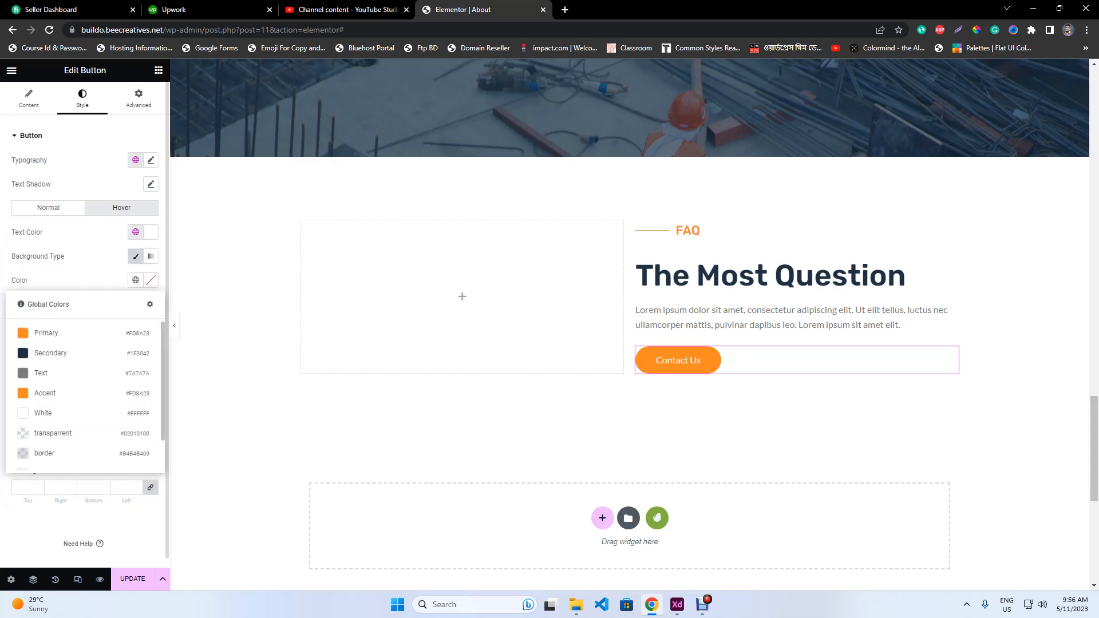
click(135, 232)
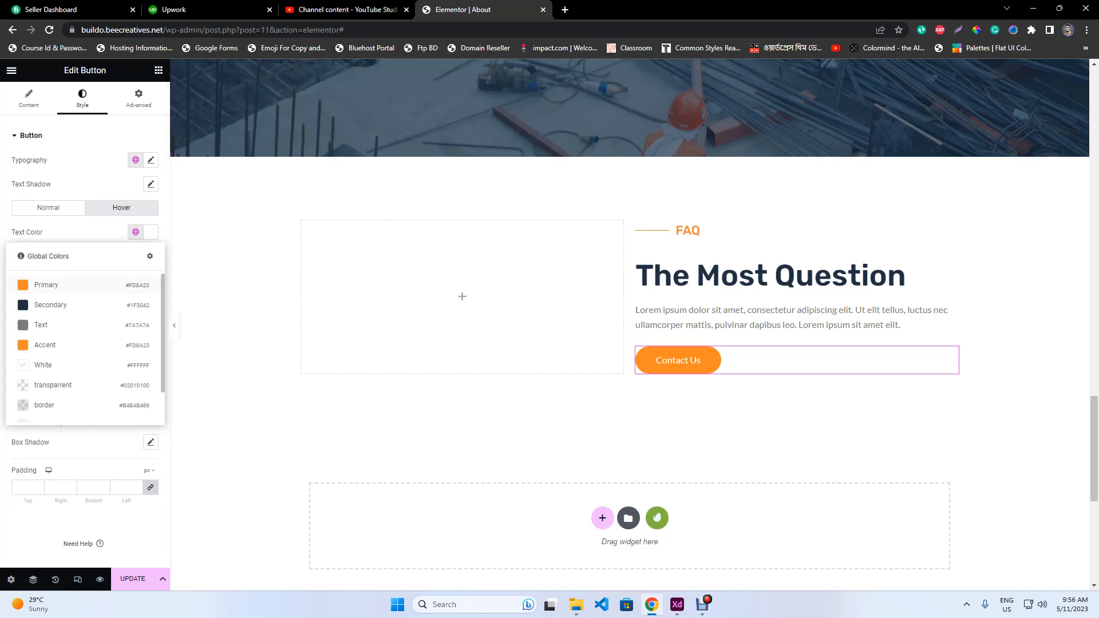
click(46, 284)
click(135, 280)
scroll(57, 395, down, 2)
click(46, 395)
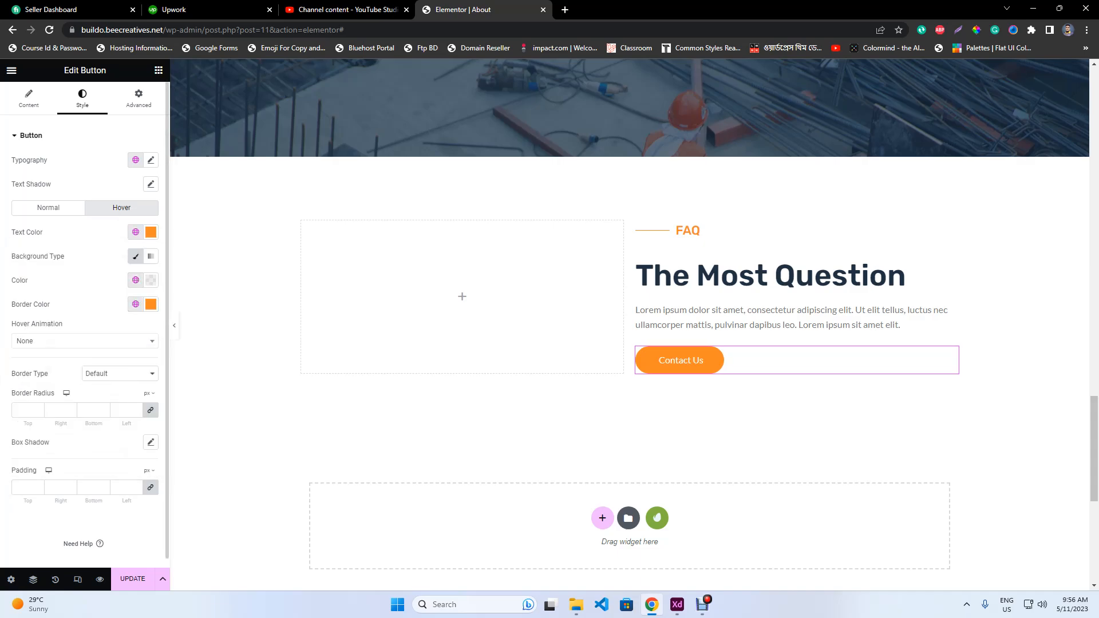
Give the Contact Us button's normal state a solid 1 px border in the Primary color and update the page
click(48, 208)
click(120, 312)
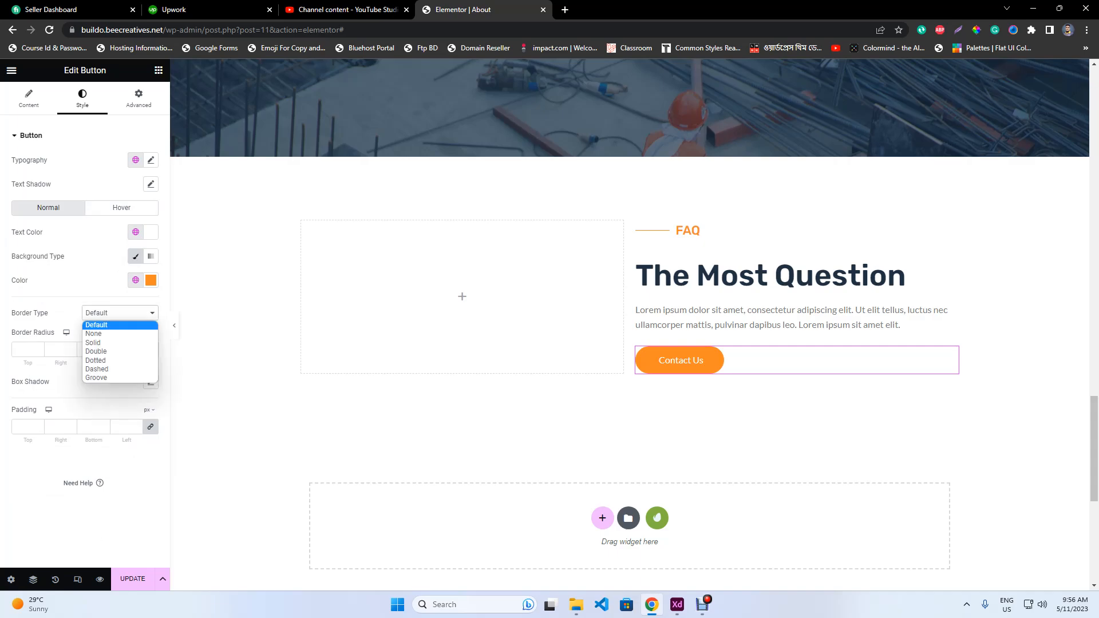
click(97, 342)
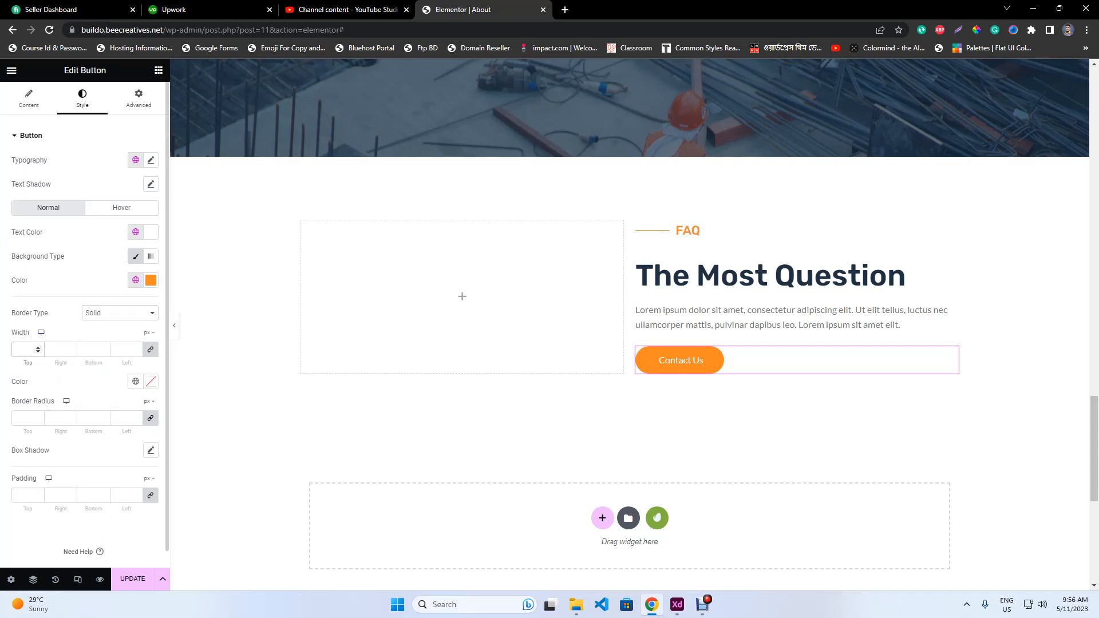
click(136, 382)
click(49, 434)
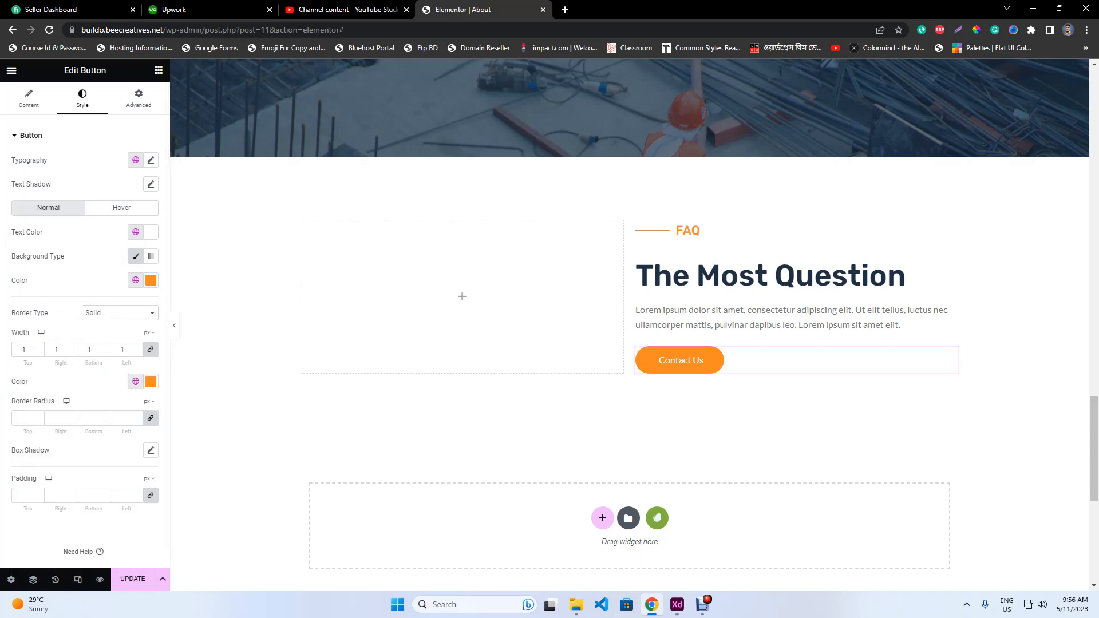
click(133, 579)
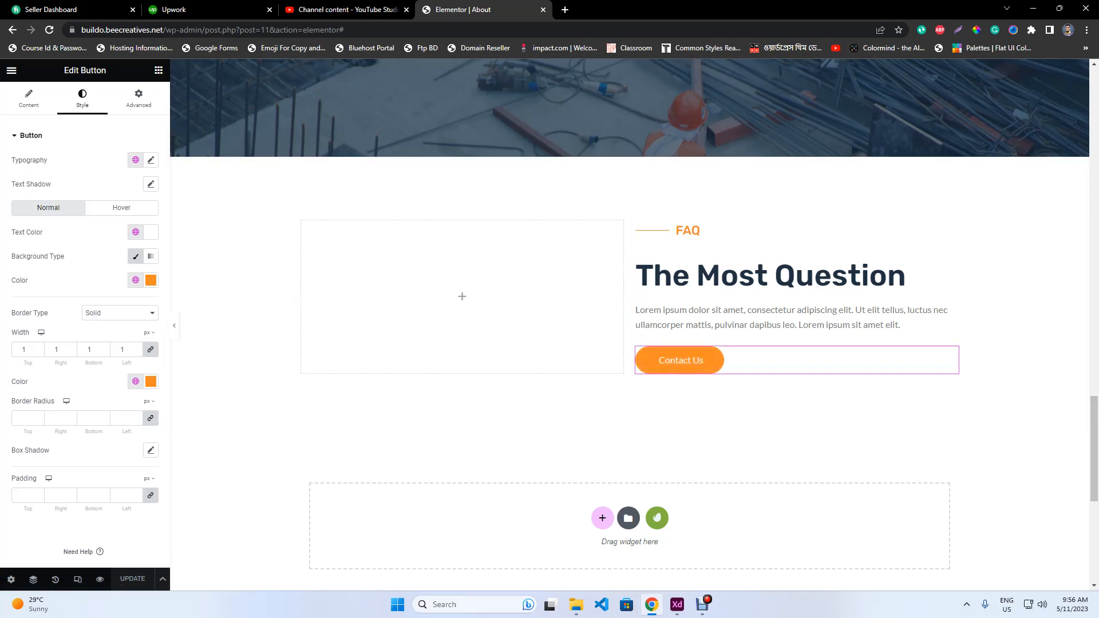
Check the FAQ design in XD, add a JKit Accordion widget to the empty FAQ column, and keep its first slide open
click(702, 604)
click(677, 604)
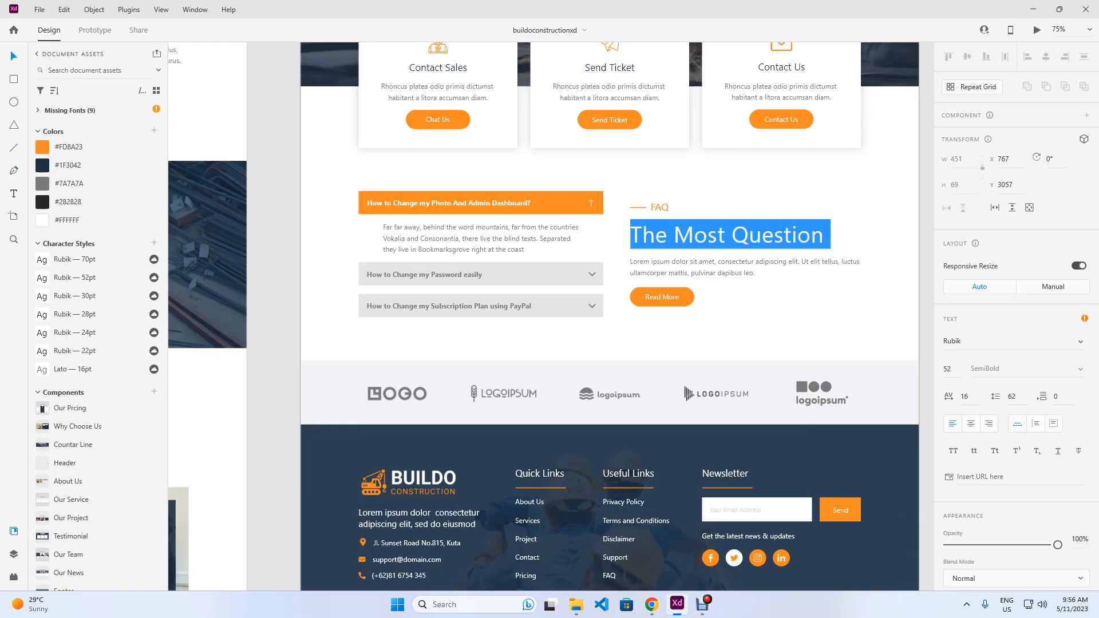
click(702, 605)
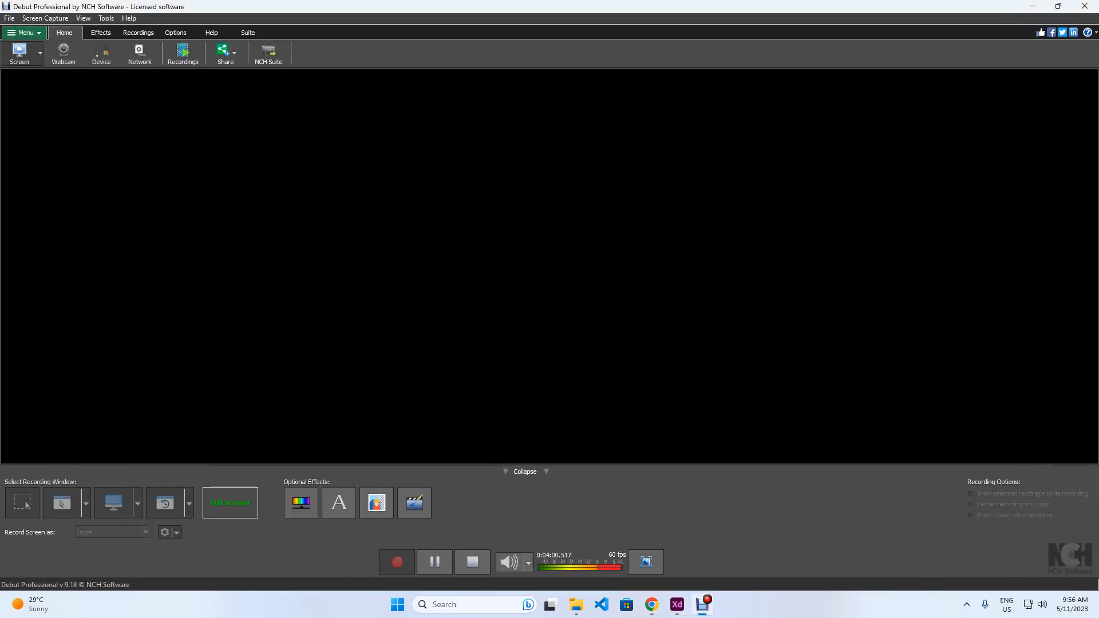
click(1032, 7)
click(159, 70)
text(acc)
drag(124, 218, 452, 260)
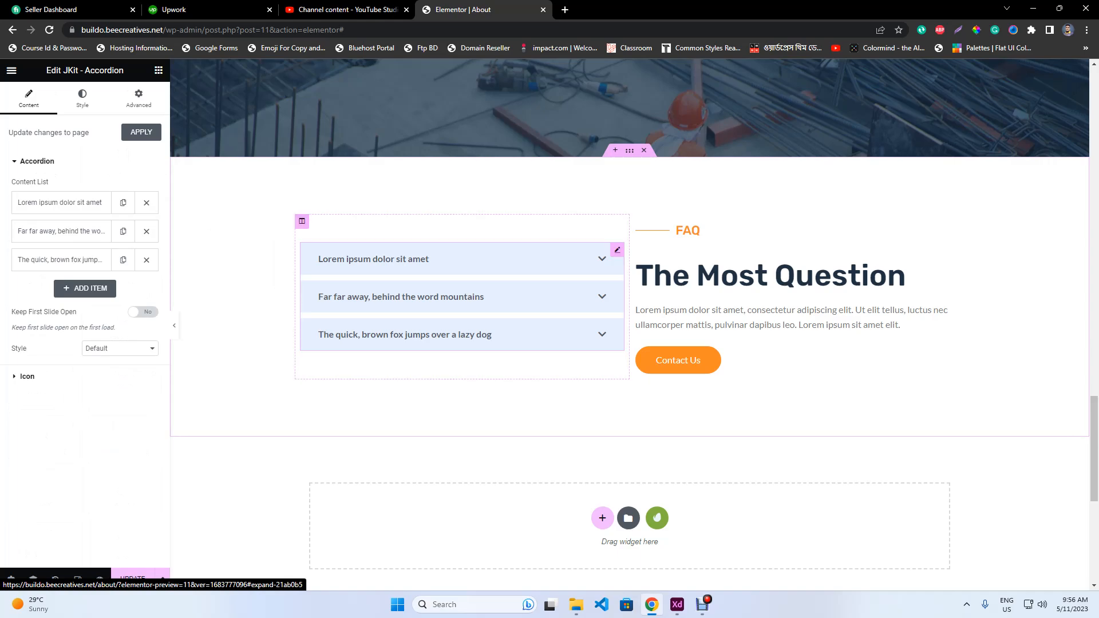
click(143, 312)
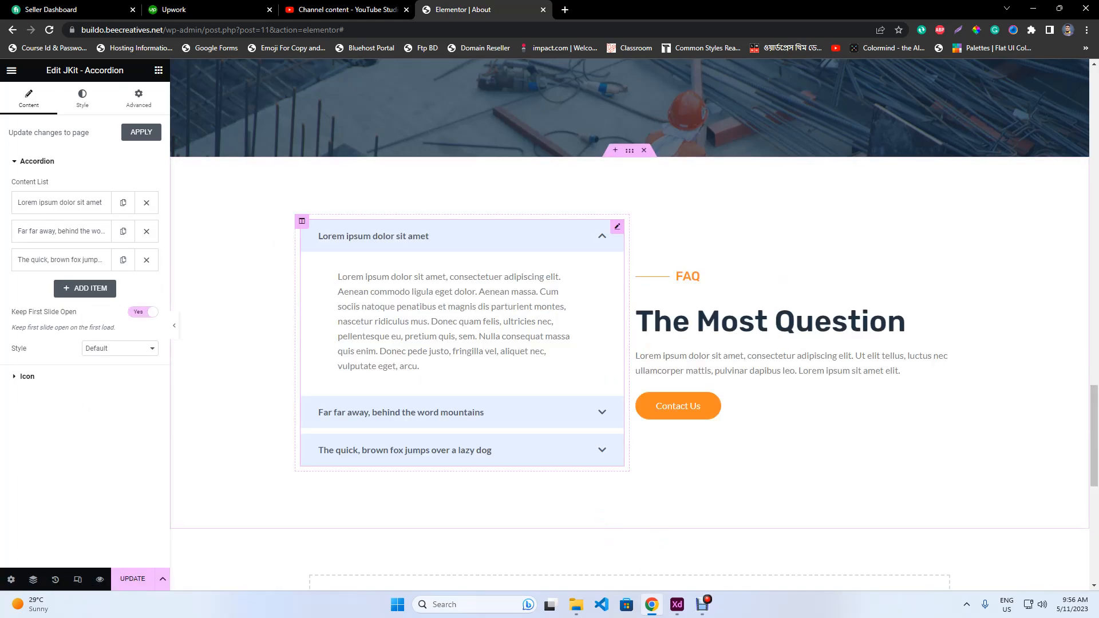
Copy "How to Change my Photo And Admin Dashboard?" from the XD design into the first accordion item's title
key(alt+Tab)
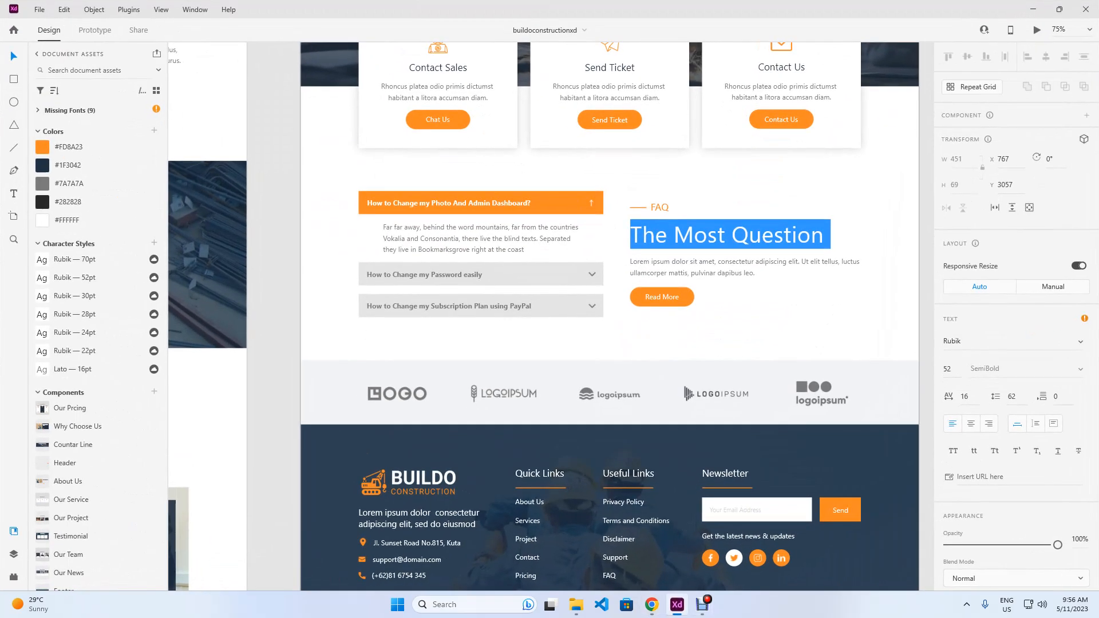
click(448, 203)
click(449, 203)
double_click(449, 203)
double_click(449, 203)
double_click(449, 203)
key(ctrl+a)
key(ctrl+c)
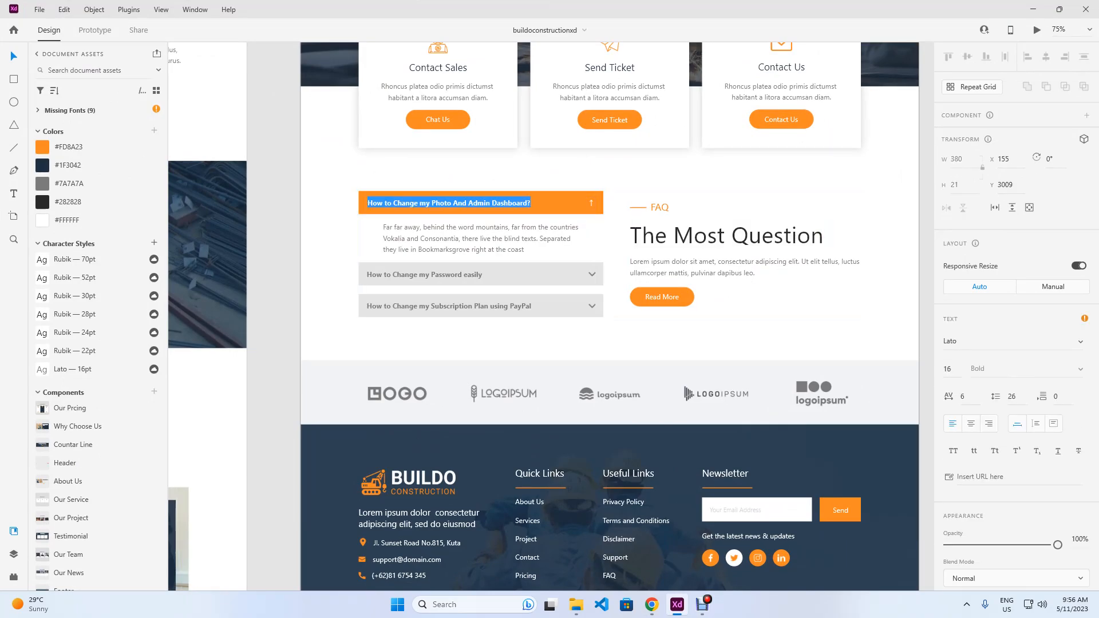
click(652, 605)
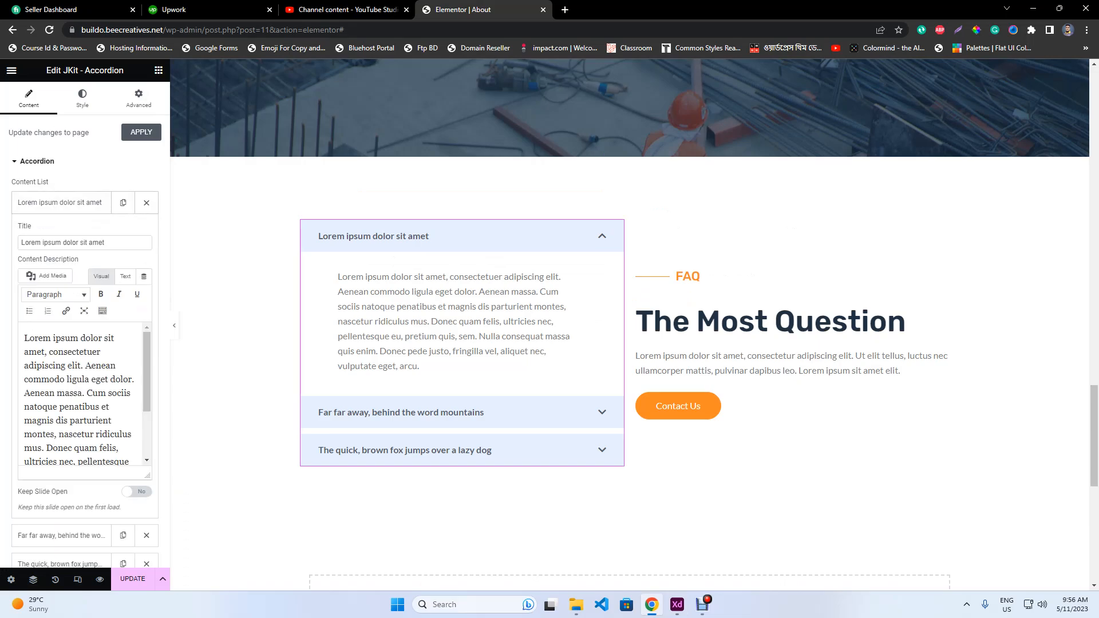
key(ctrl+a)
key(ctrl+v)
Copy "How to Change my Password easily" from the XD design into the second accordion item's title
key(alt+Tab)
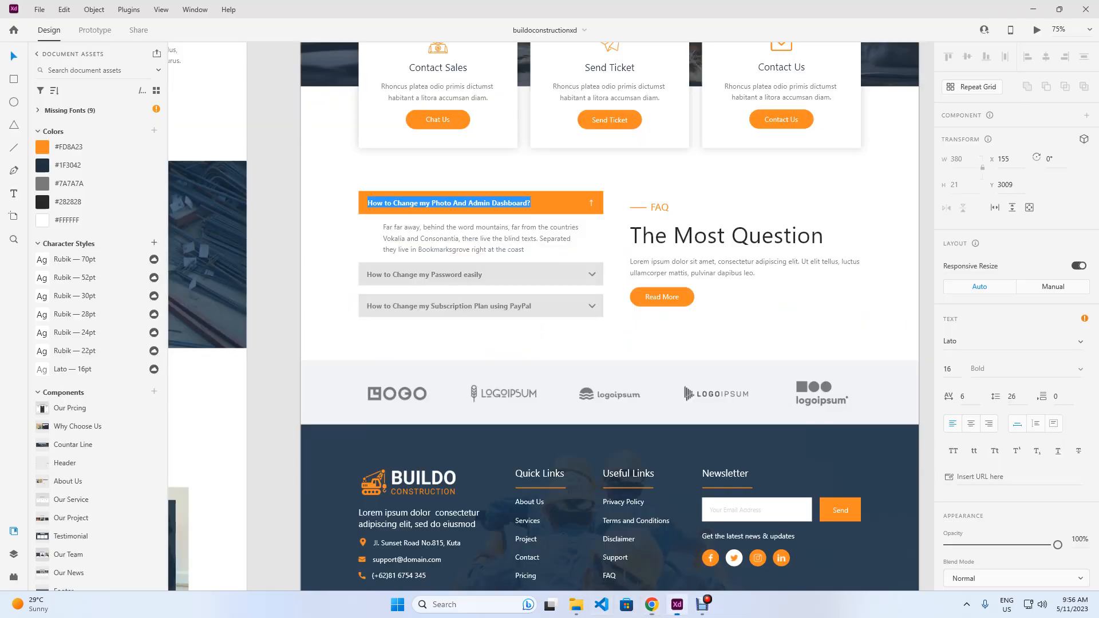
key(Escape)
double_click(449, 275)
double_click(449, 274)
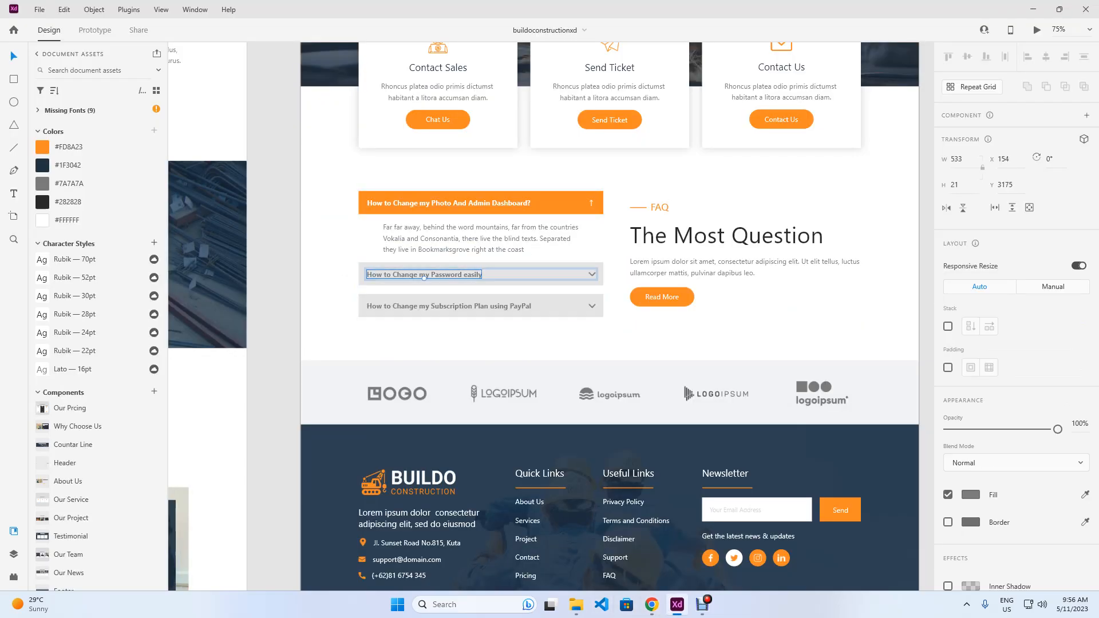
key(ctrl+a)
key(ctrl+c)
key(alt+Tab)
click(59, 202)
click(61, 231)
key(ctrl+a)
key(ctrl+v)
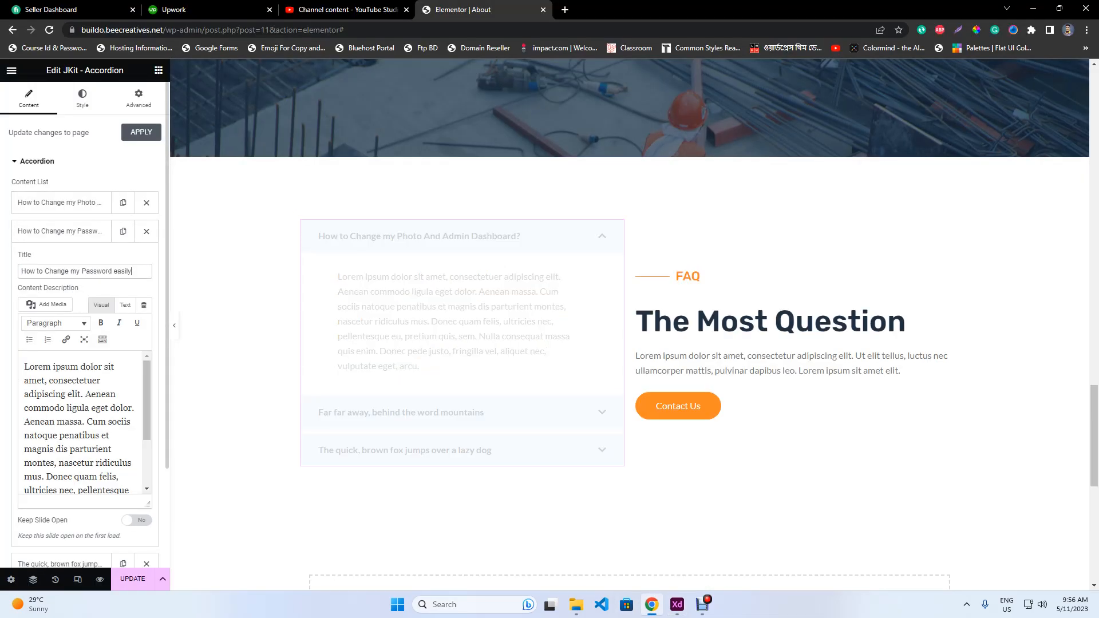
Copy "How to Change my Subscription Plan using PayPal" from the XD design into the third accordion item's title and update the page
key(alt+Tab)
key(Escape)
double_click(449, 307)
double_click(449, 306)
key(ctrl+a)
key(ctrl+c)
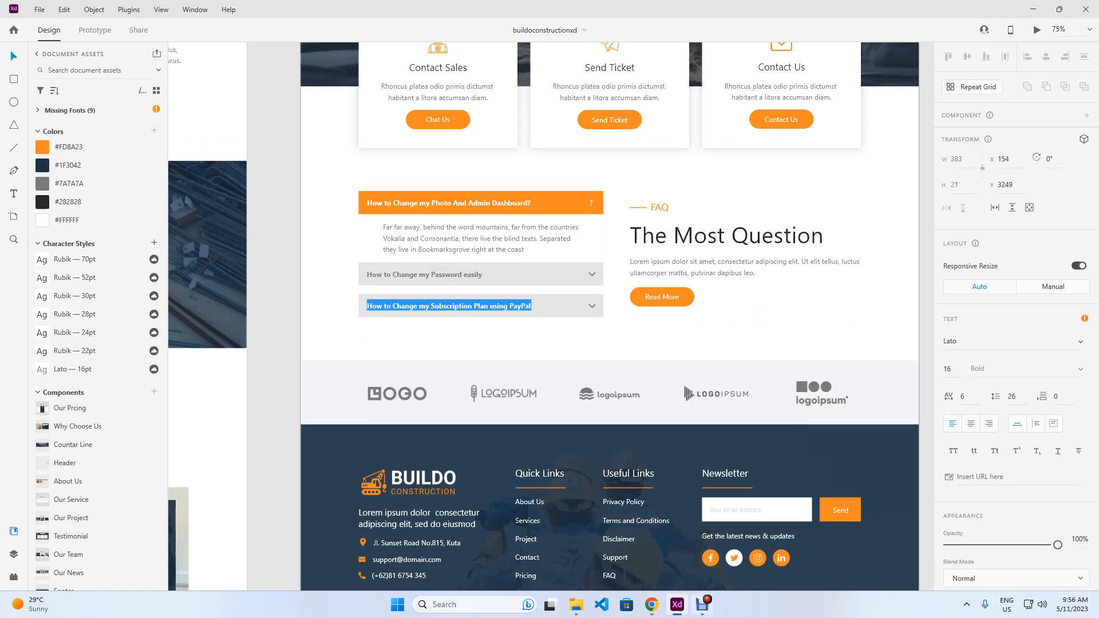
key(alt+Tab)
click(61, 231)
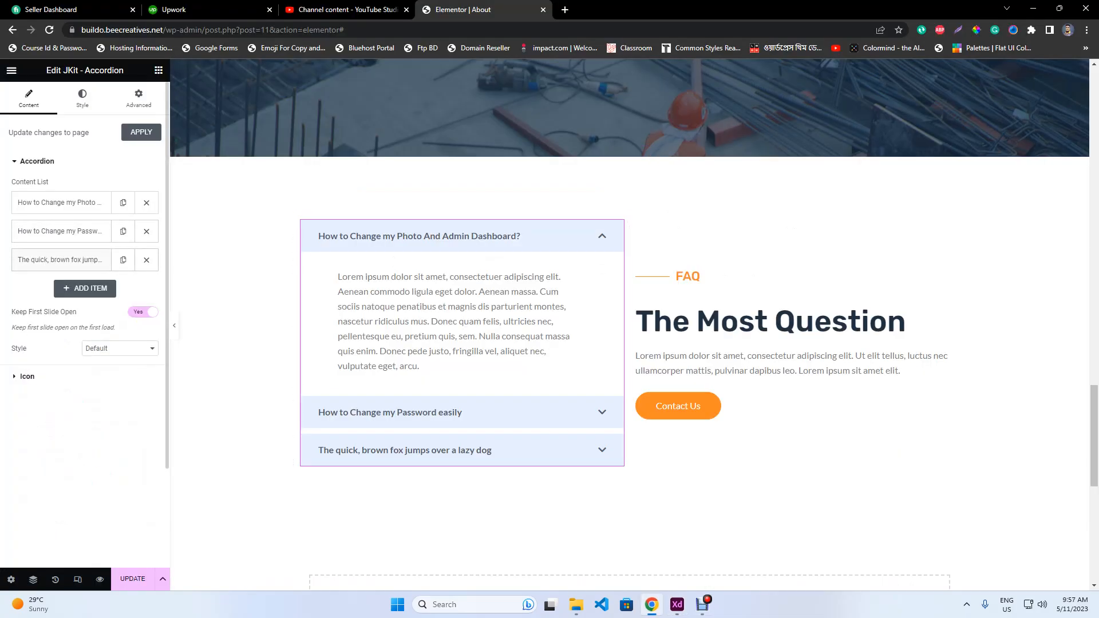
click(61, 260)
click(90, 299)
key(ctrl+a)
key(ctrl+v)
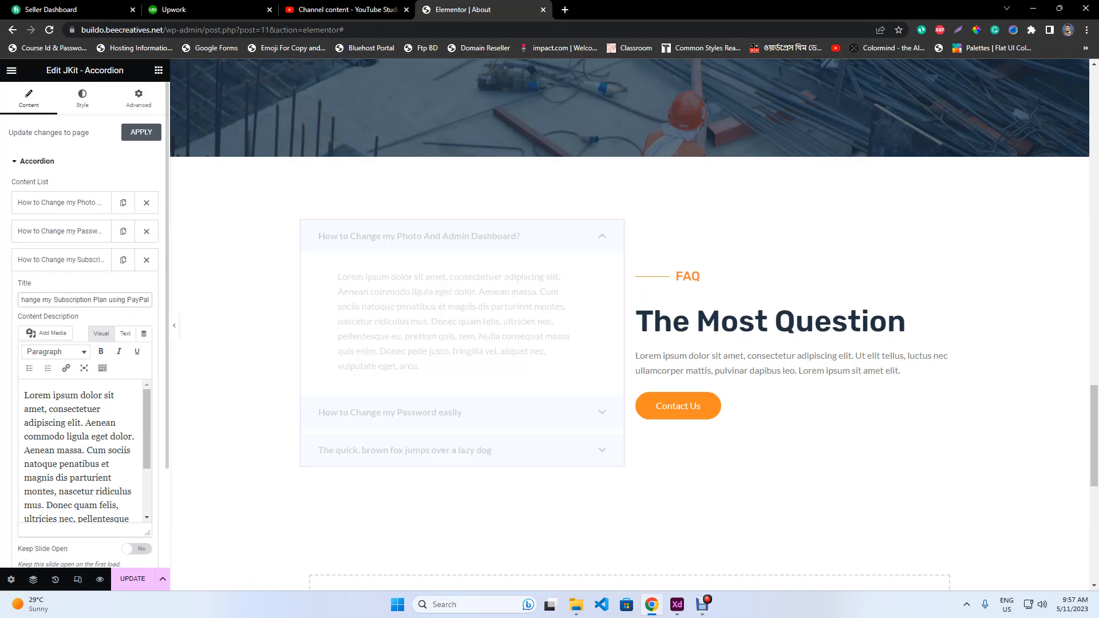
click(60, 260)
click(133, 578)
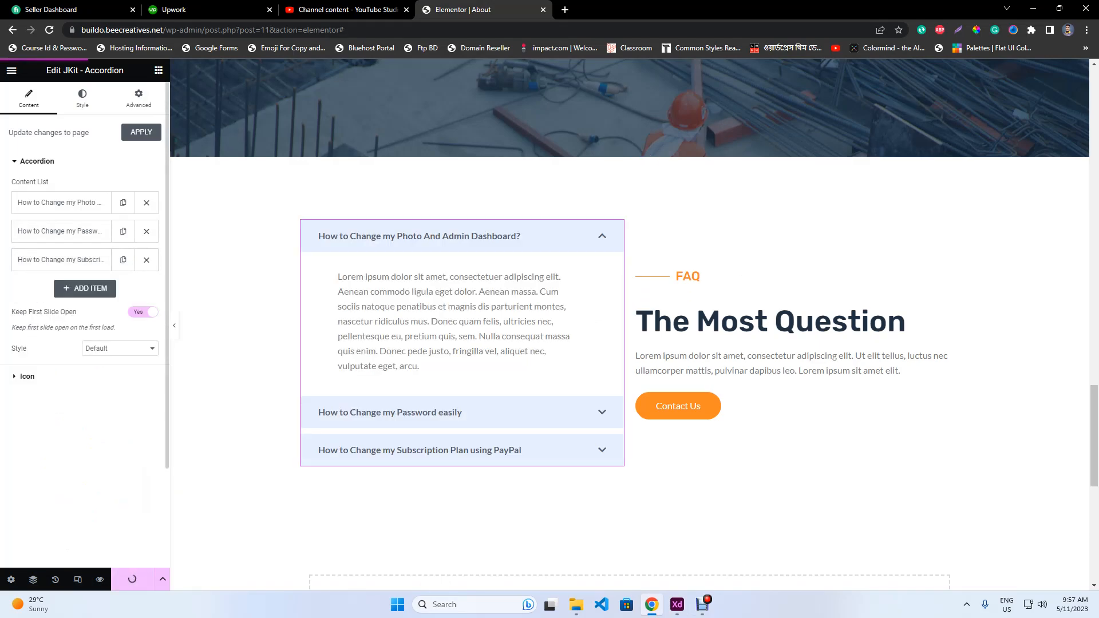
click(120, 348)
click(121, 348)
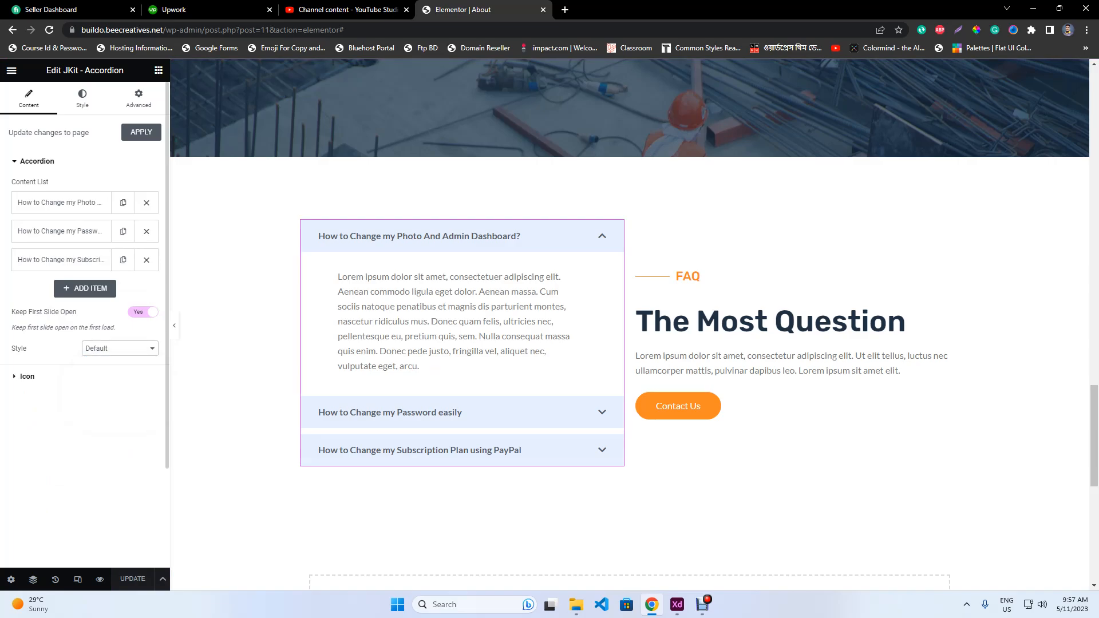
click(27, 376)
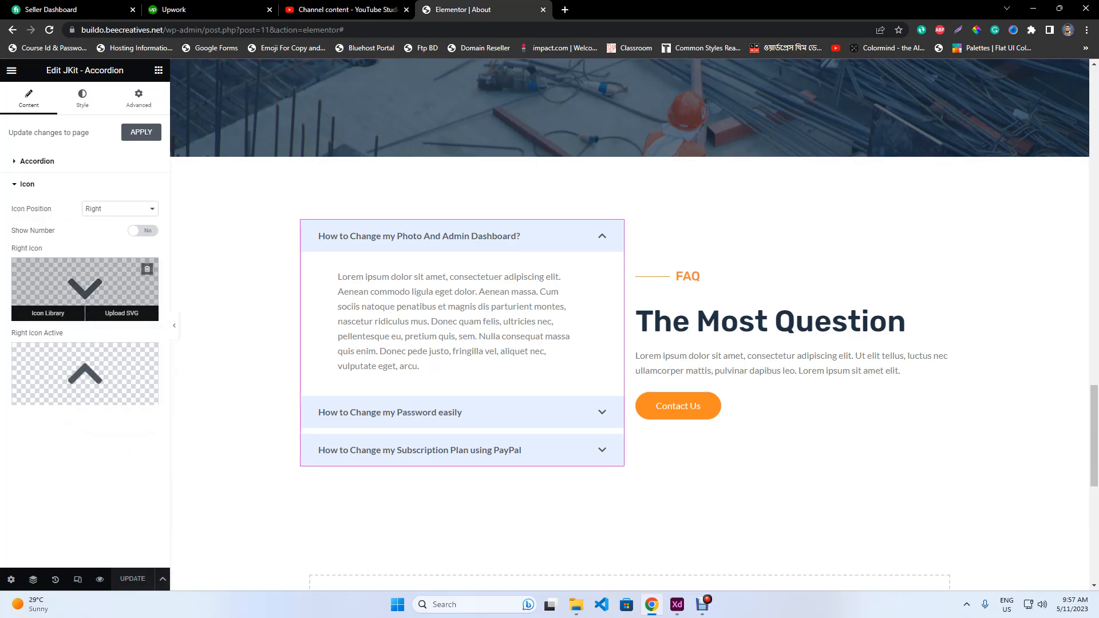
click(44, 309)
click(865, 540)
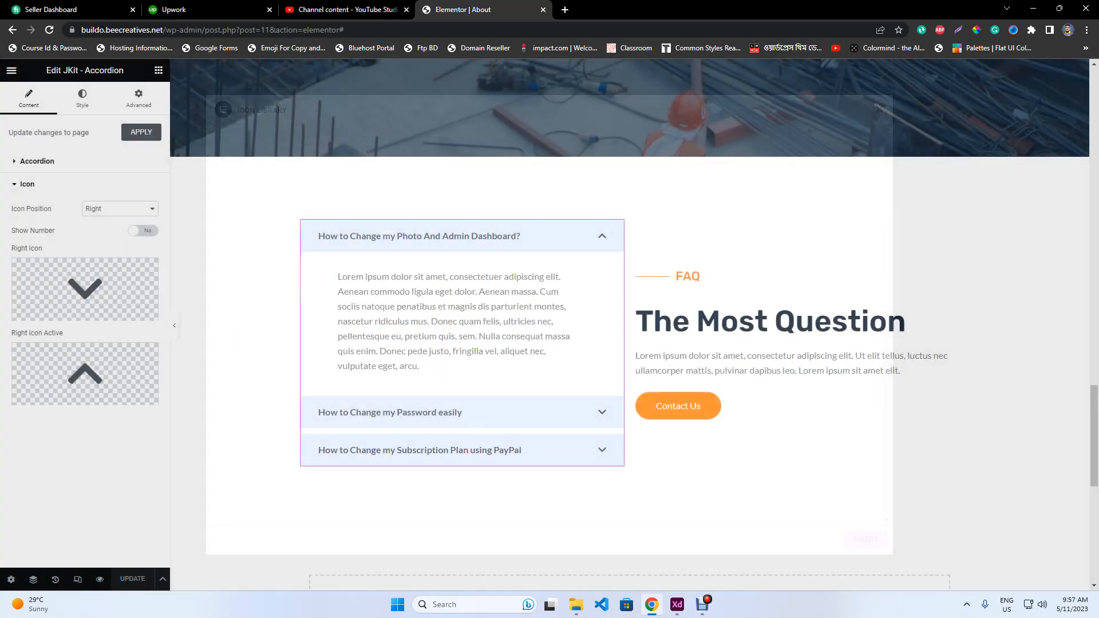
Give the accordion wrapper's open state a classic background in the global White color, comparing it with the XD design
click(82, 98)
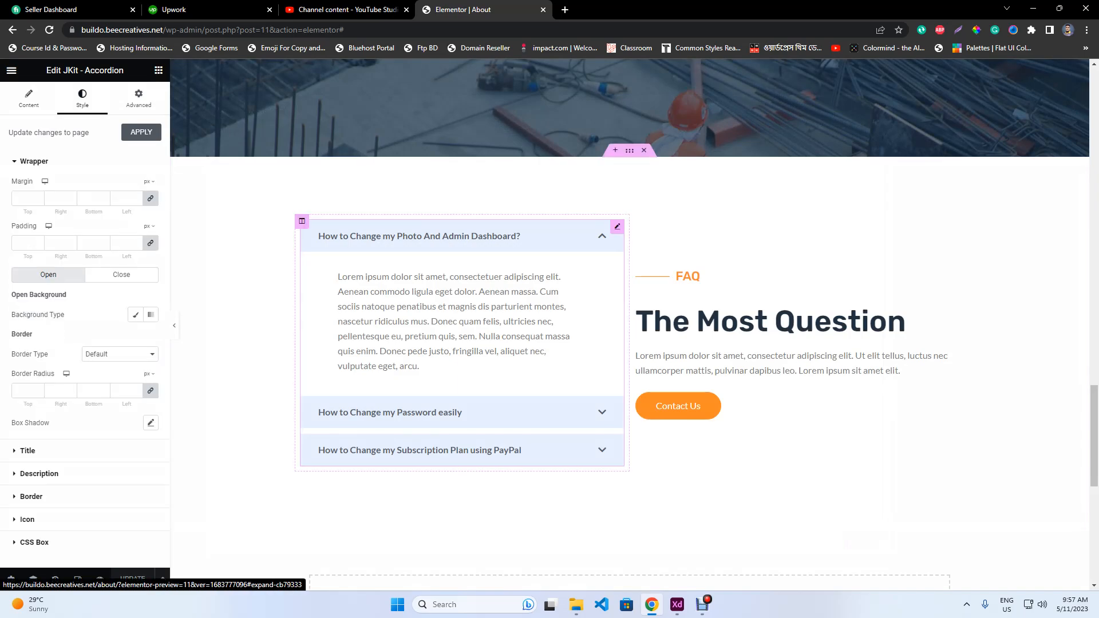
click(677, 605)
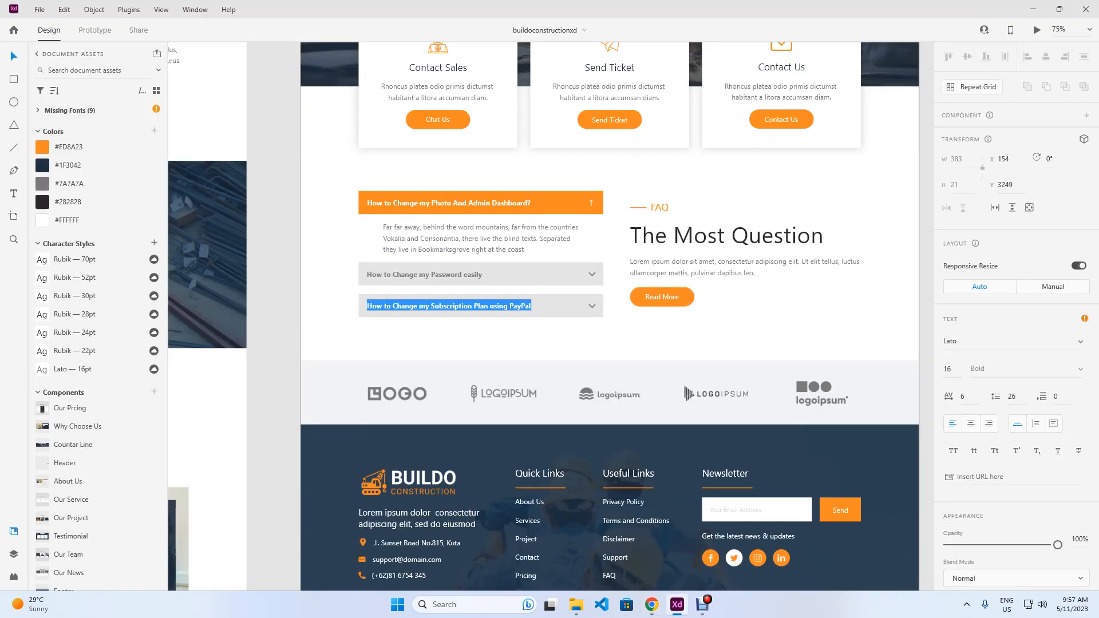
click(677, 604)
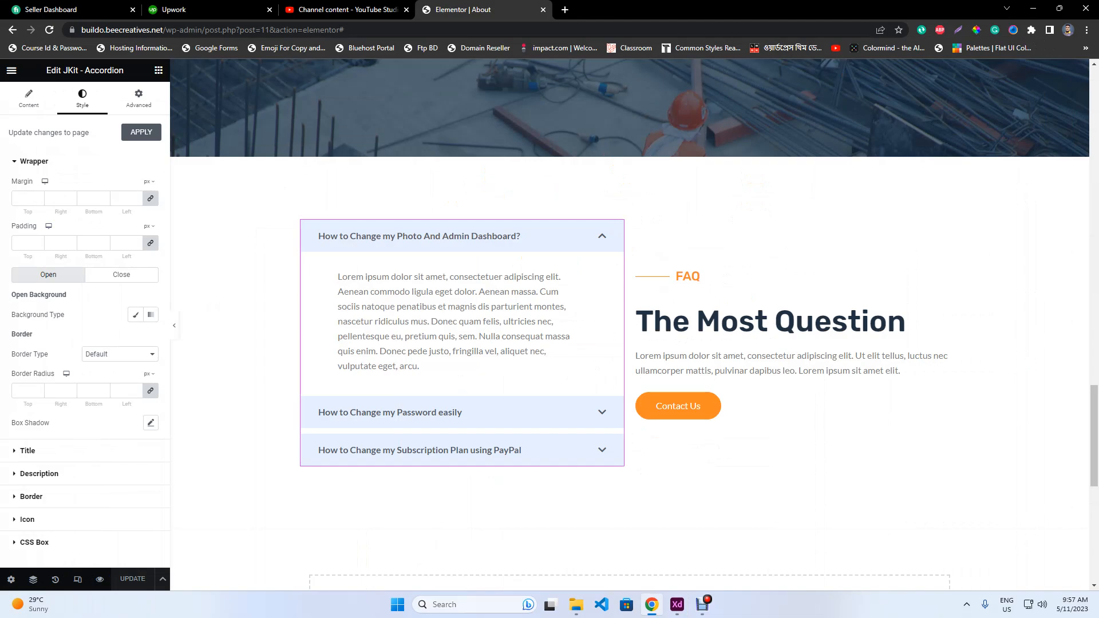
click(135, 315)
click(135, 338)
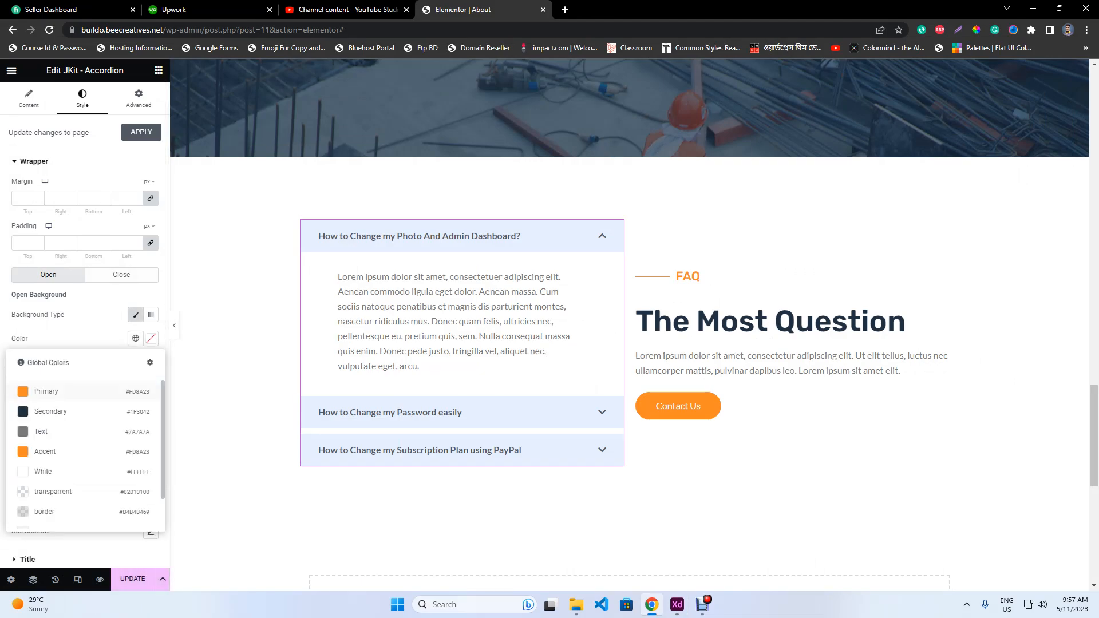
click(47, 391)
click(135, 338)
scroll(63, 493, down, 1)
click(63, 494)
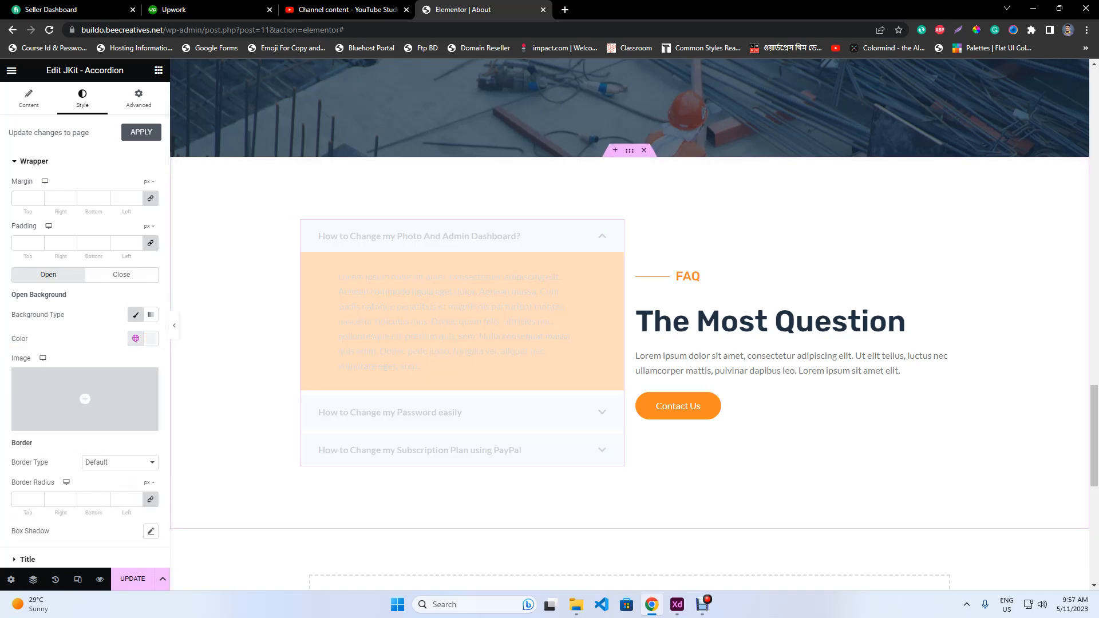
key(alt+Tab)
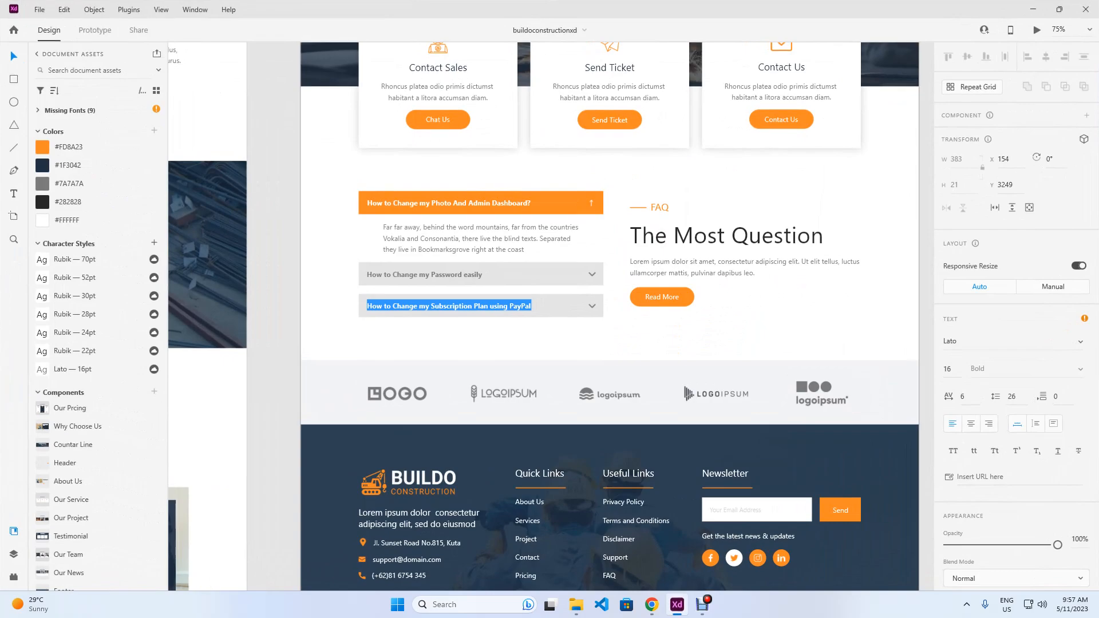
key(alt+Tab)
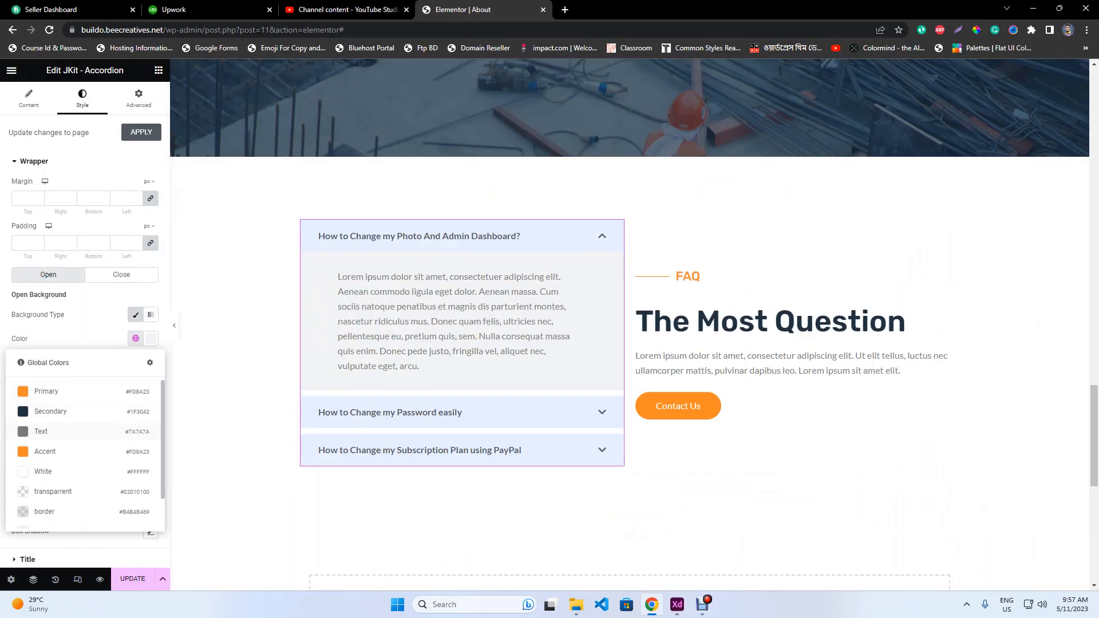
click(43, 471)
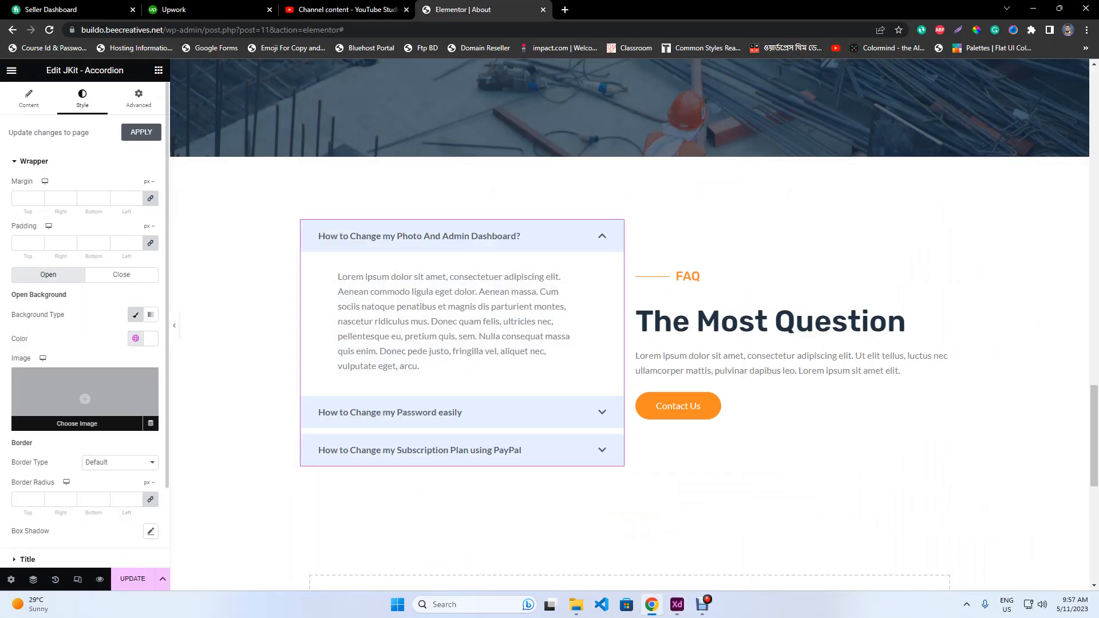
Set the accordion title's open state to White text on a classic Primary background and test toggling the first item
scroll(85, 369, down, 1)
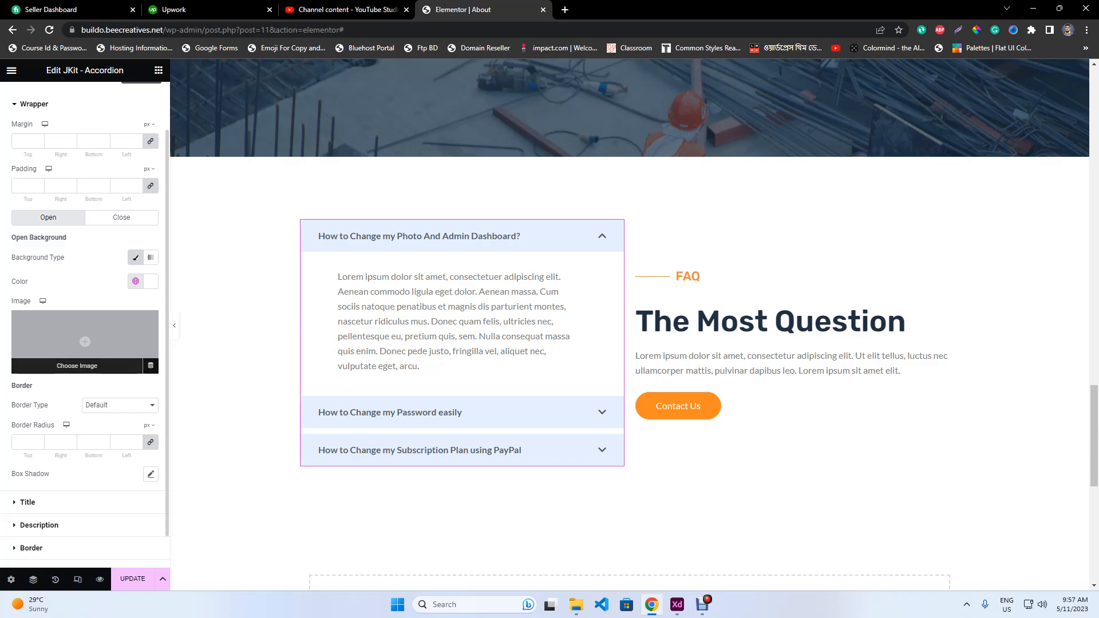
scroll(85, 343, down, 1)
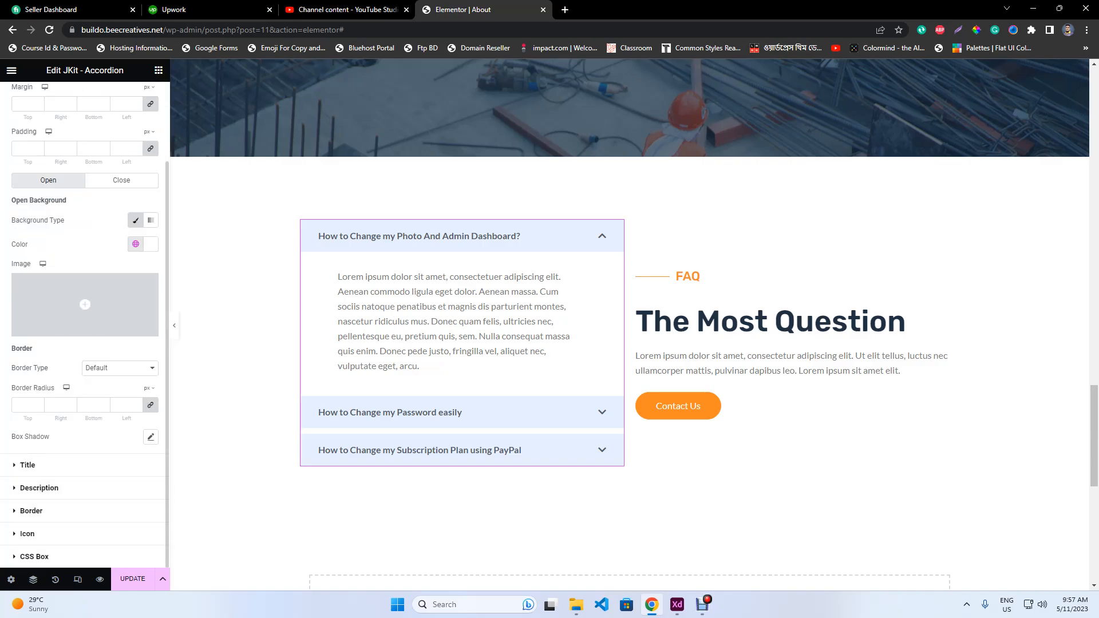
click(28, 465)
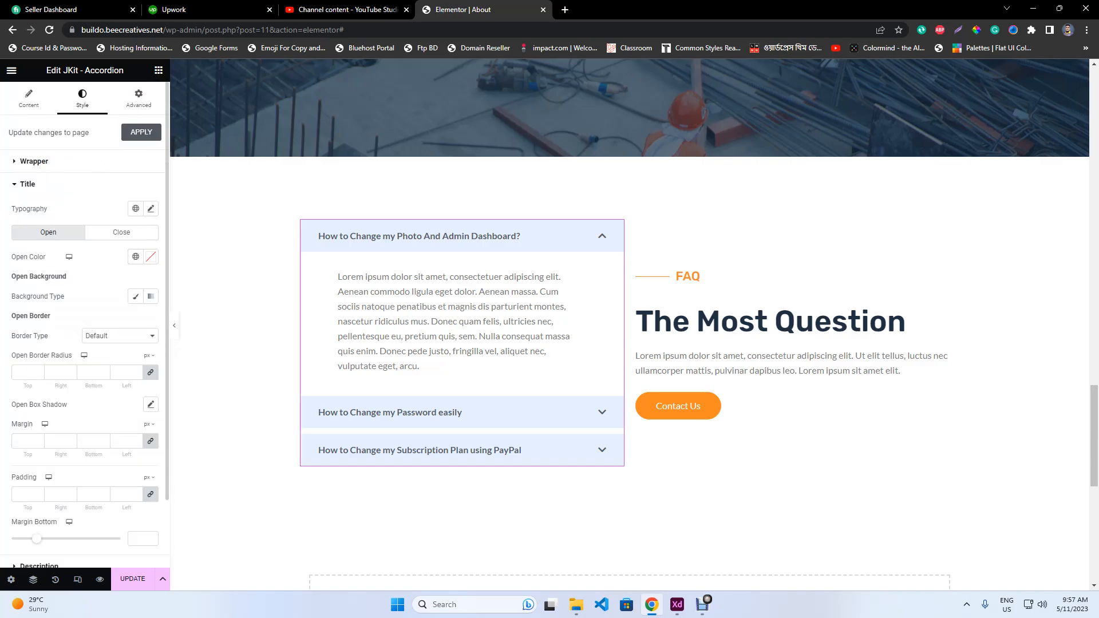
click(135, 256)
click(43, 389)
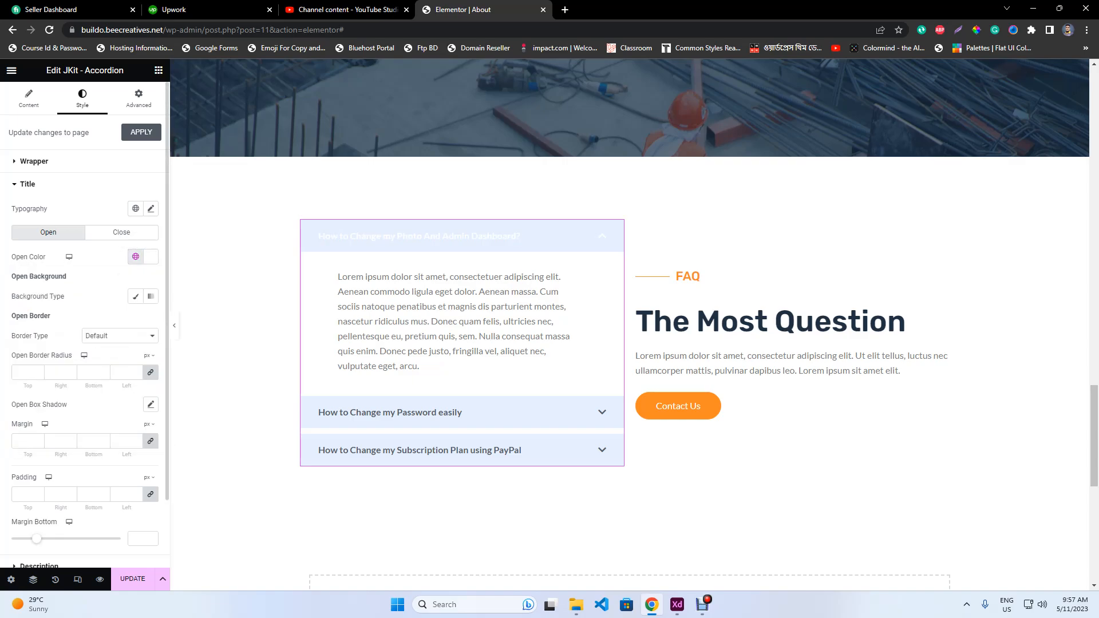
click(136, 296)
click(136, 319)
click(45, 373)
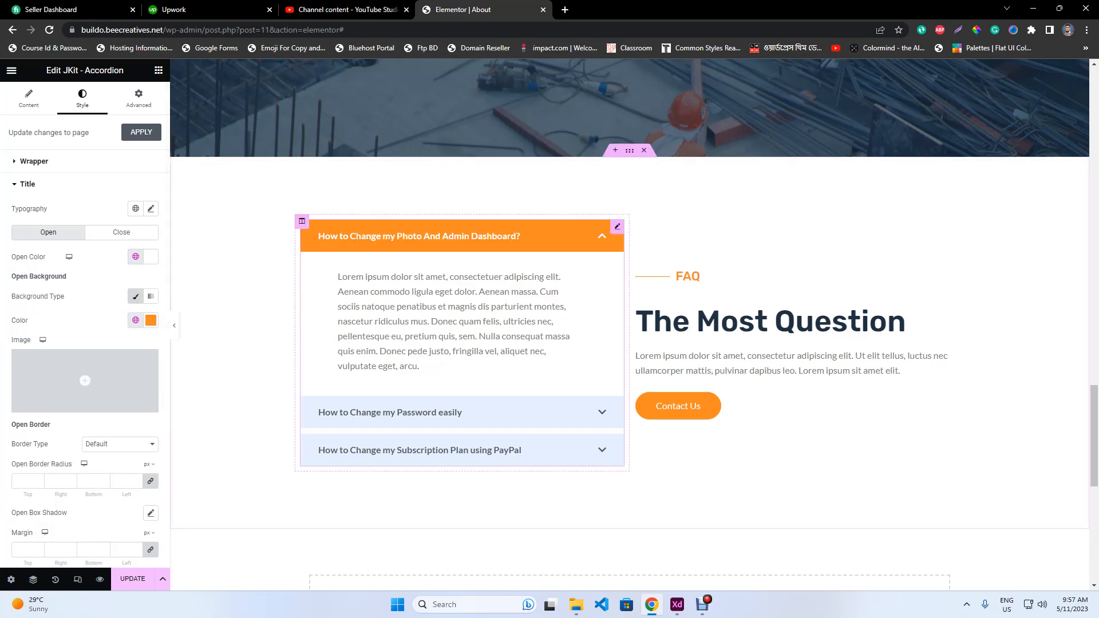
click(463, 235)
click(463, 256)
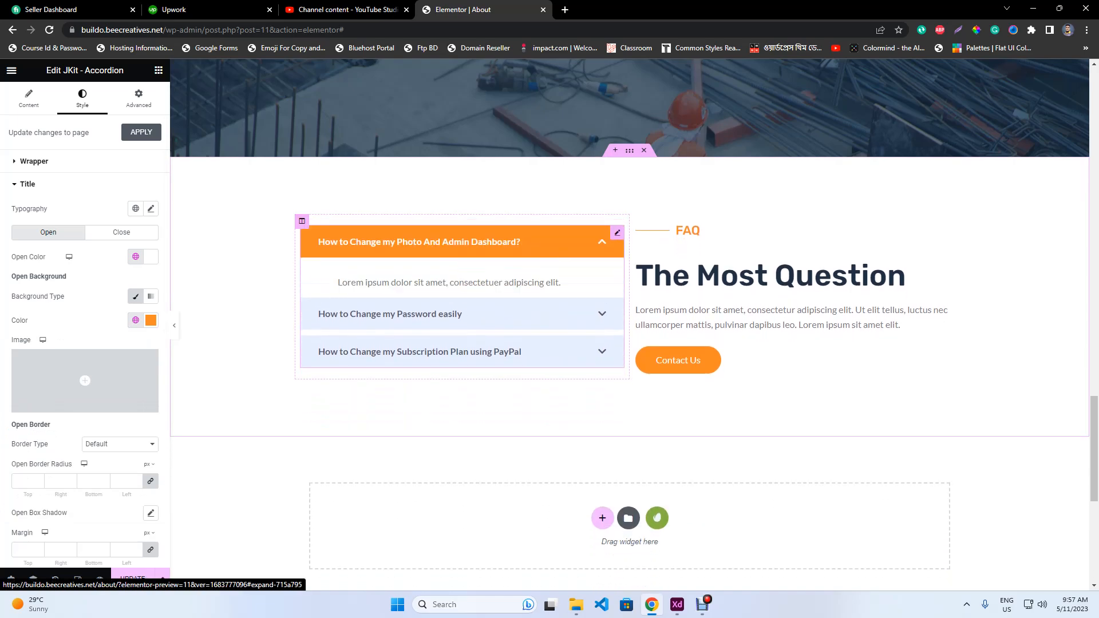
Compare the FAQ accordion with the XD design and set the title's closed-state color to global Text
click(677, 604)
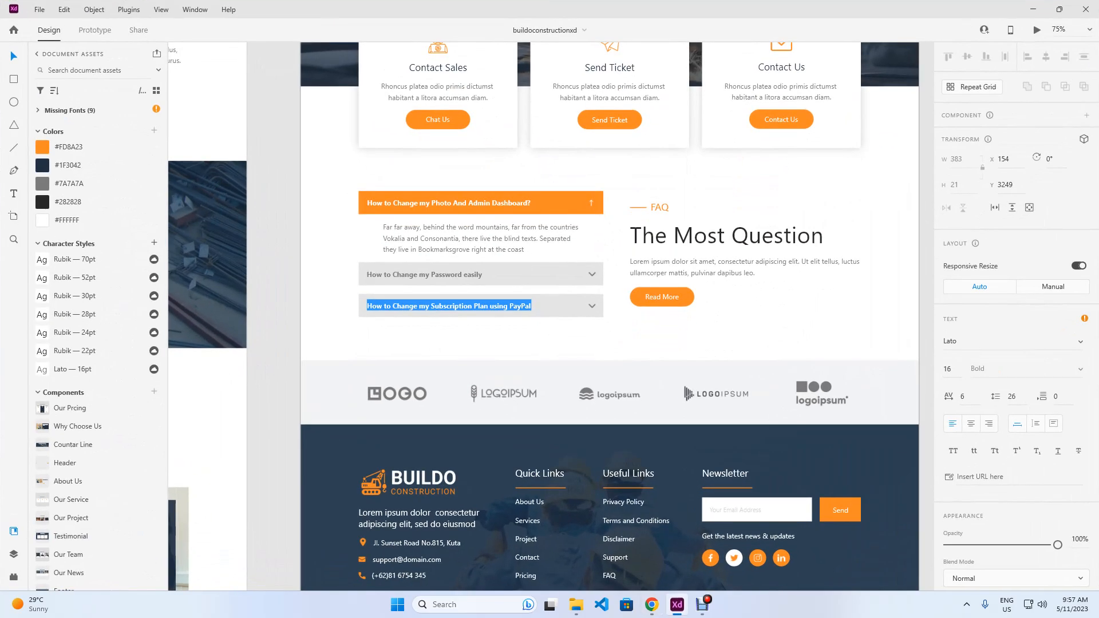
click(677, 604)
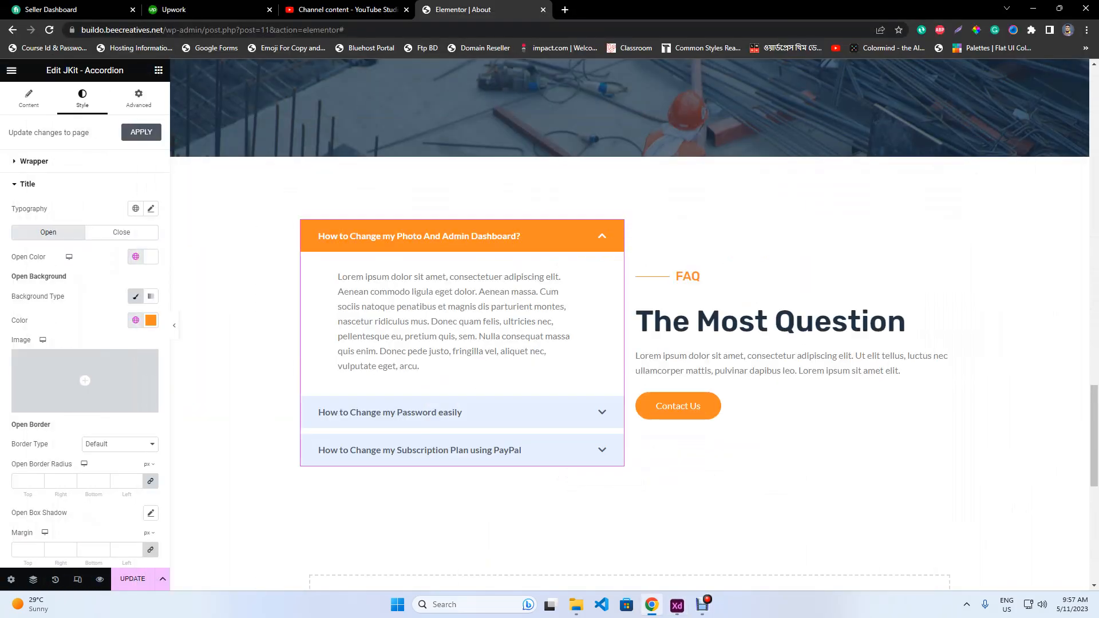
click(121, 233)
click(135, 257)
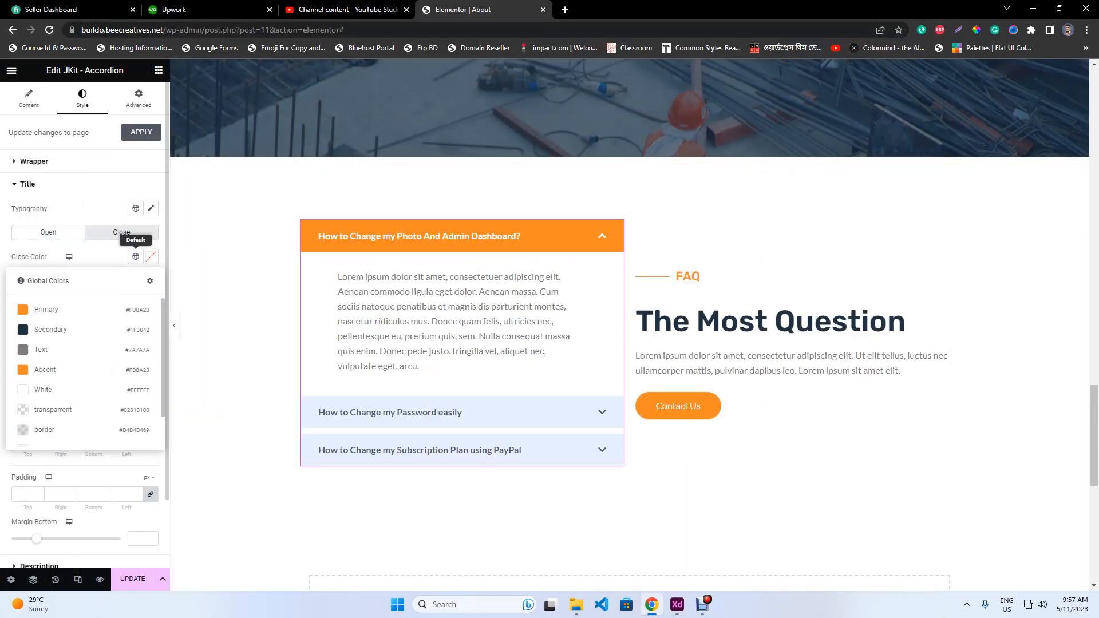
click(677, 605)
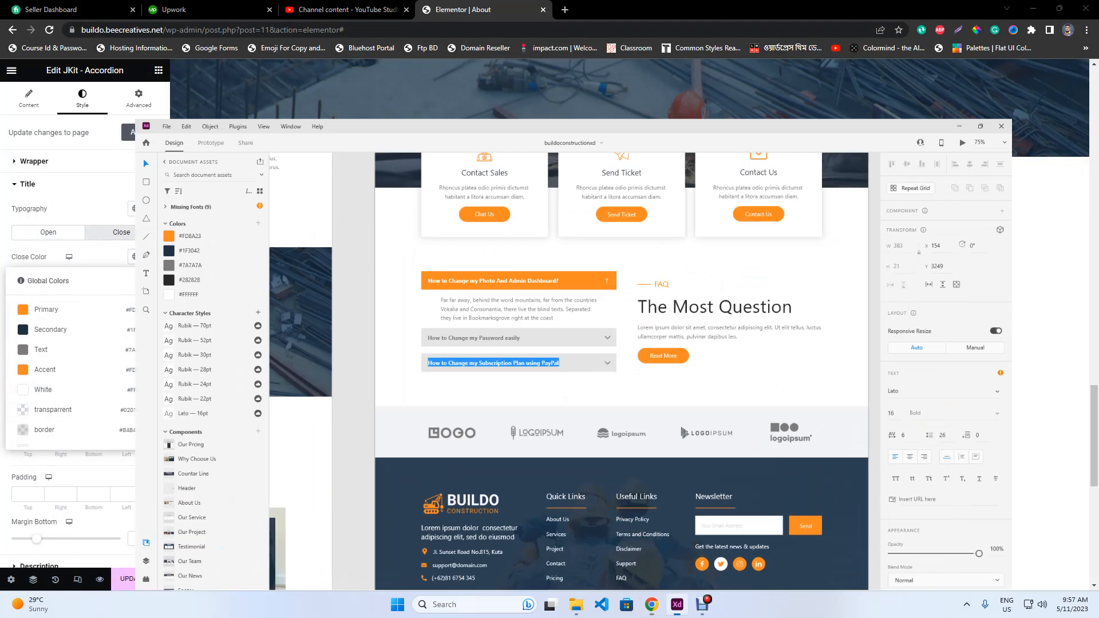
click(677, 604)
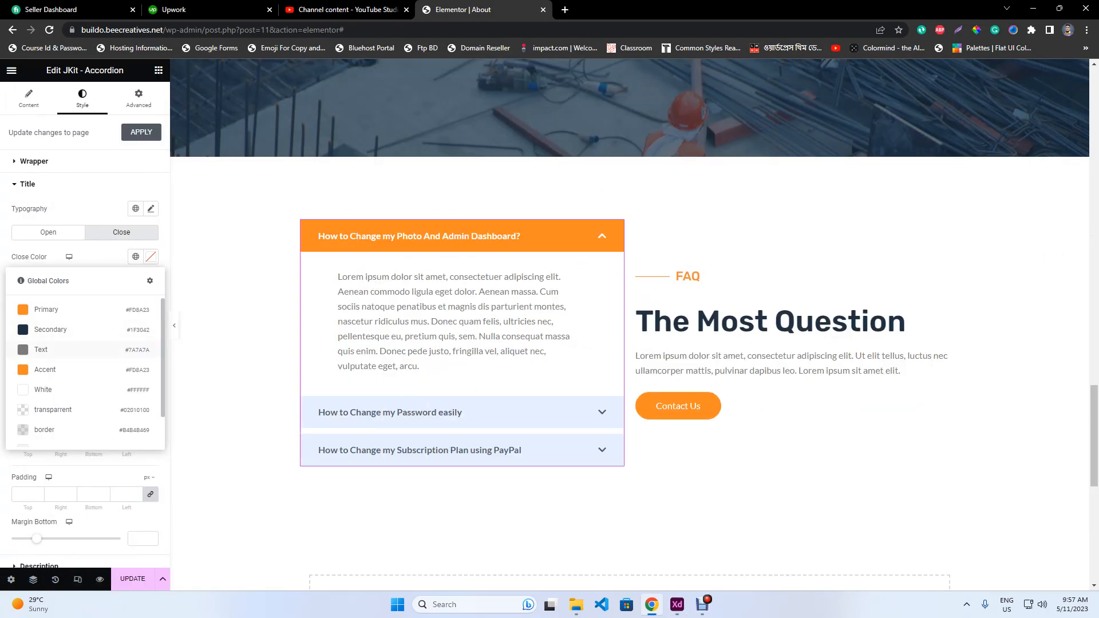
click(41, 349)
Give the accordion title's closed state a classic background in the light grey global color and test toggling the first item in preview
click(136, 295)
click(135, 320)
scroll(85, 435, down, 2)
click(39, 476)
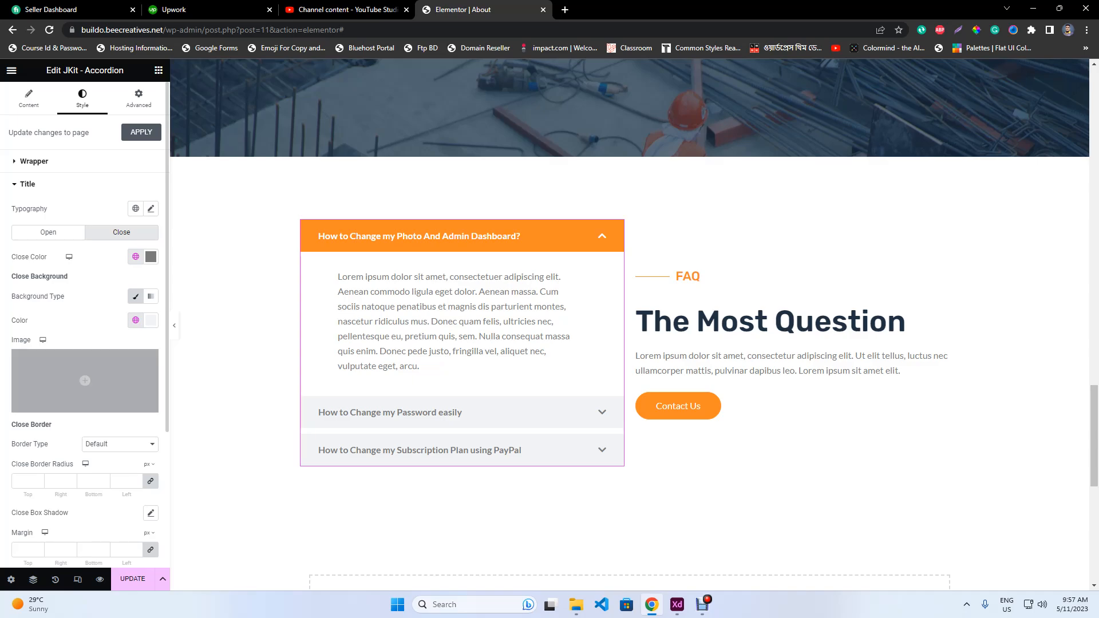
click(175, 325)
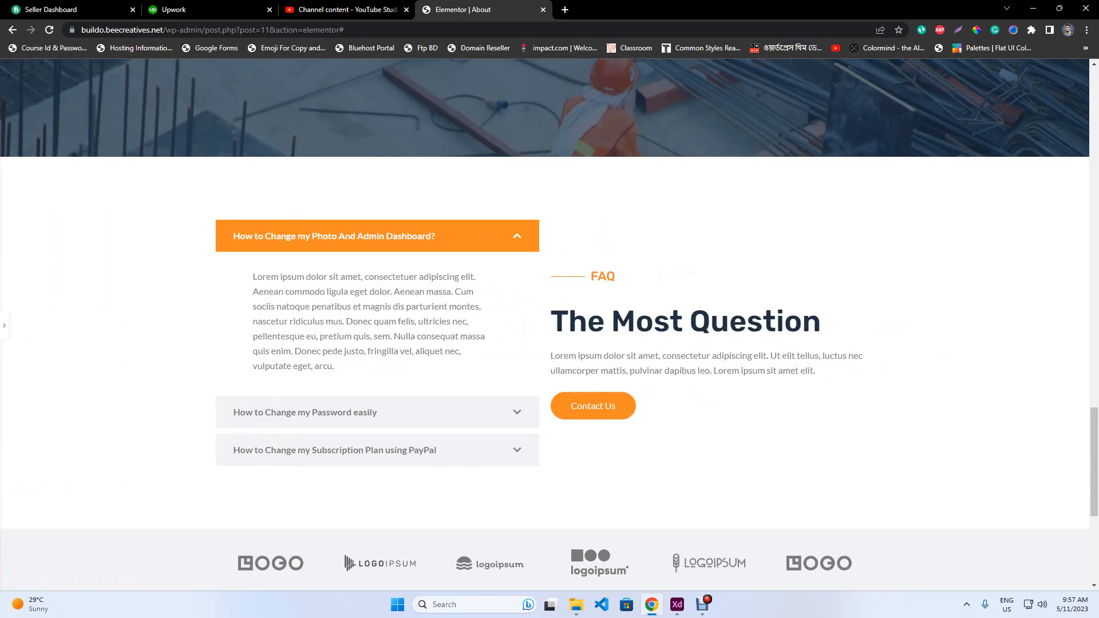
click(378, 237)
click(377, 249)
click(5, 325)
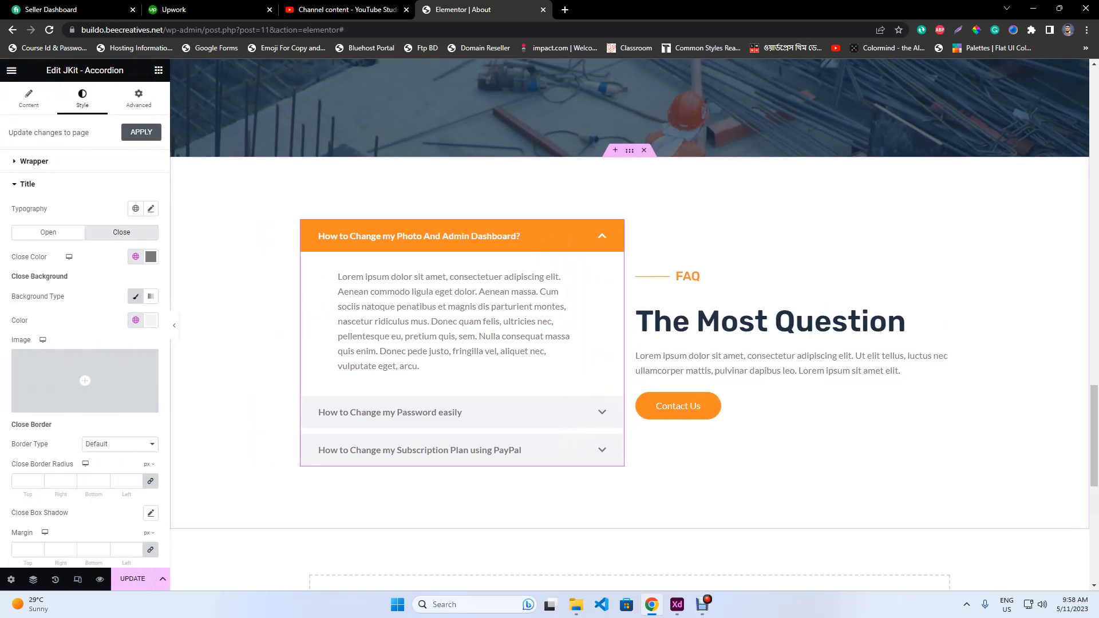
Set the accordion column's right margin to 30 px and update the page
click(301, 222)
click(138, 97)
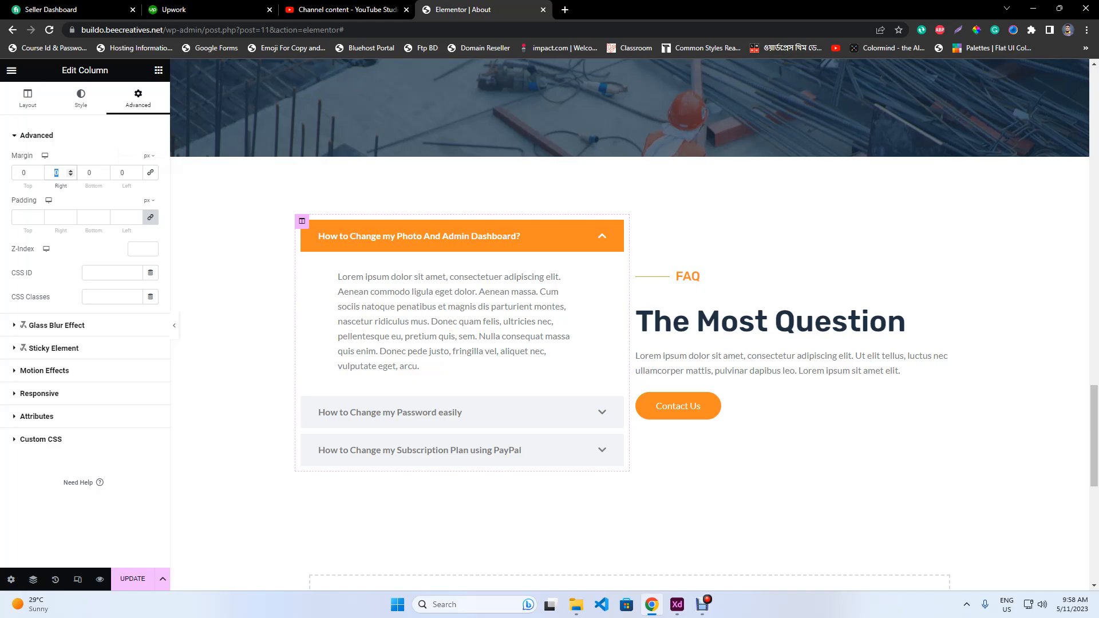
text(30)
key(ctrl+s)
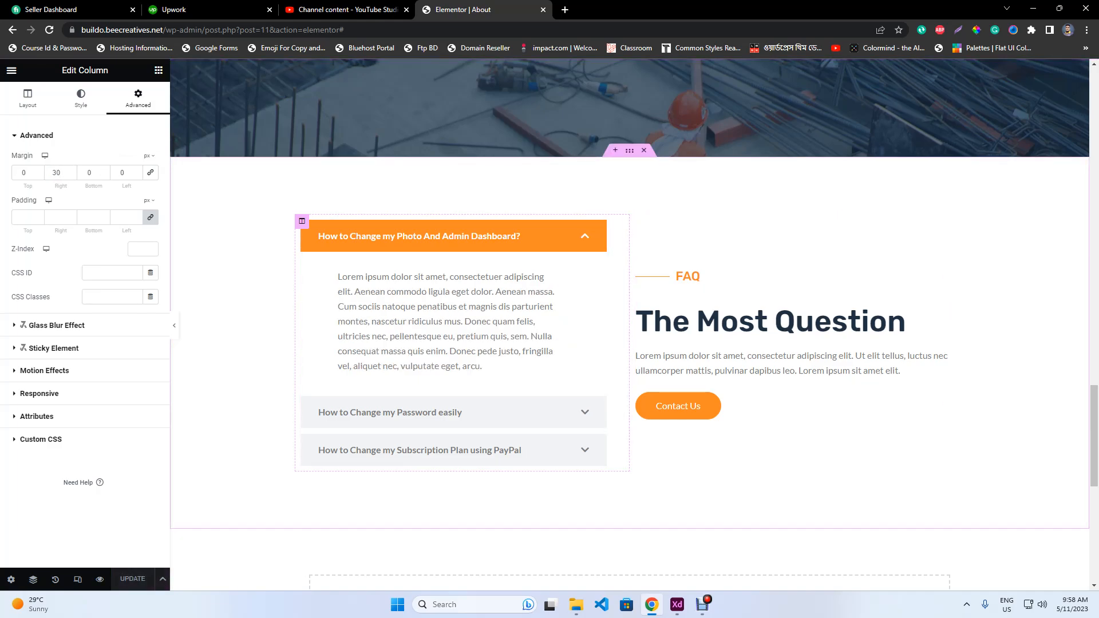
Change the accordion column's vertical alignment and test opening each of the accordion items
click(630, 150)
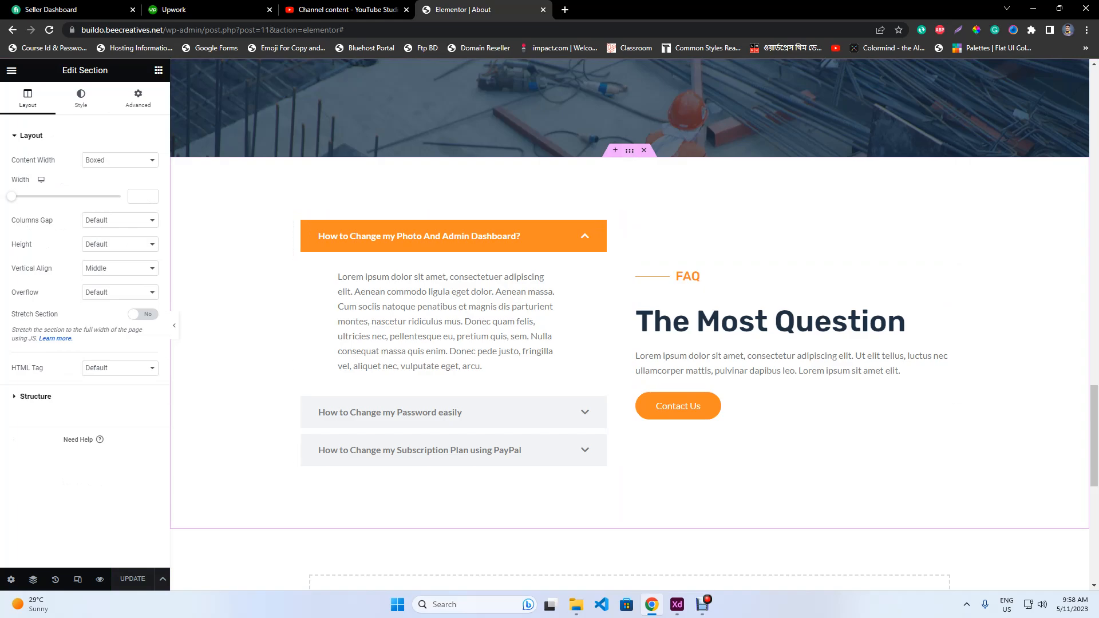
click(302, 222)
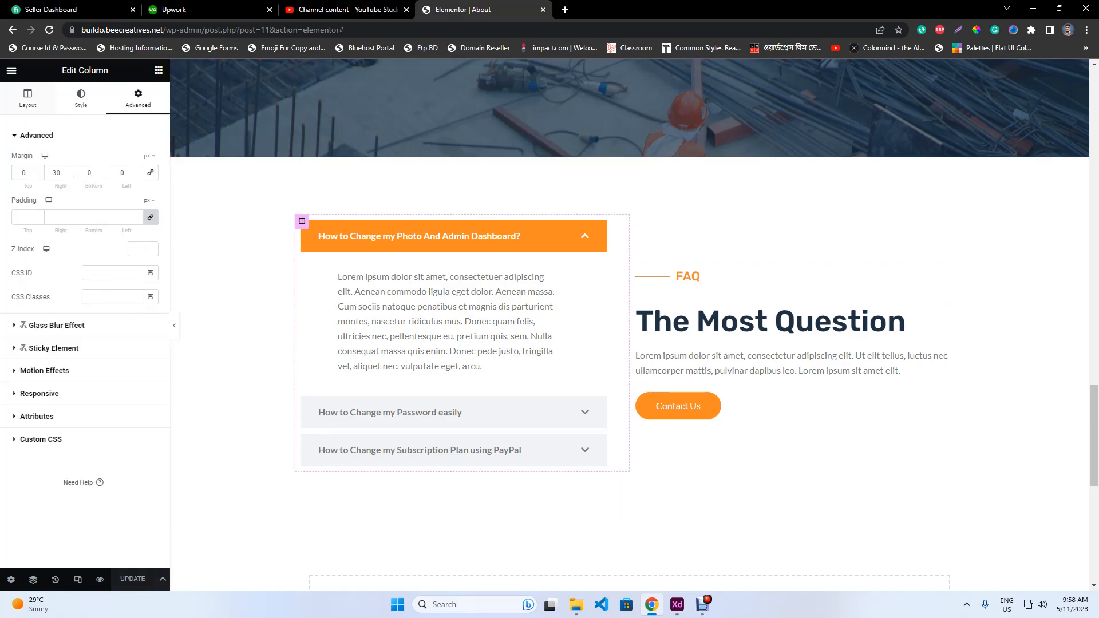
click(28, 99)
click(120, 184)
click(108, 204)
click(423, 236)
click(423, 236)
click(423, 412)
click(424, 449)
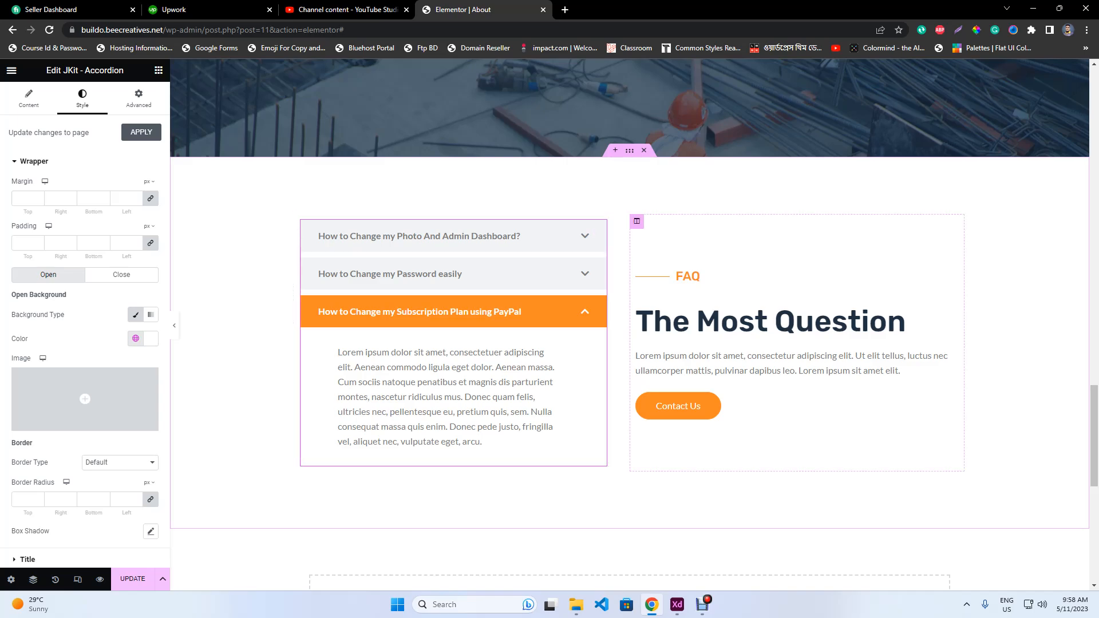
scroll(629, 339, up, 1)
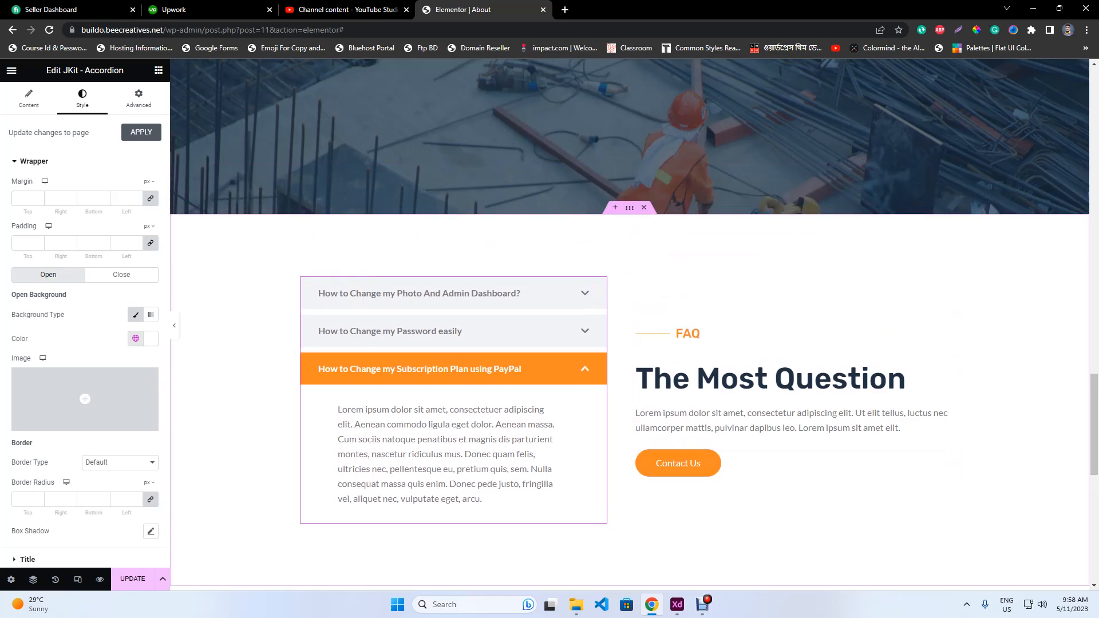
Examine the text settings of the "How to Change my Password easily" title in the XD design
scroll(84, 324, down, 2)
click(27, 464)
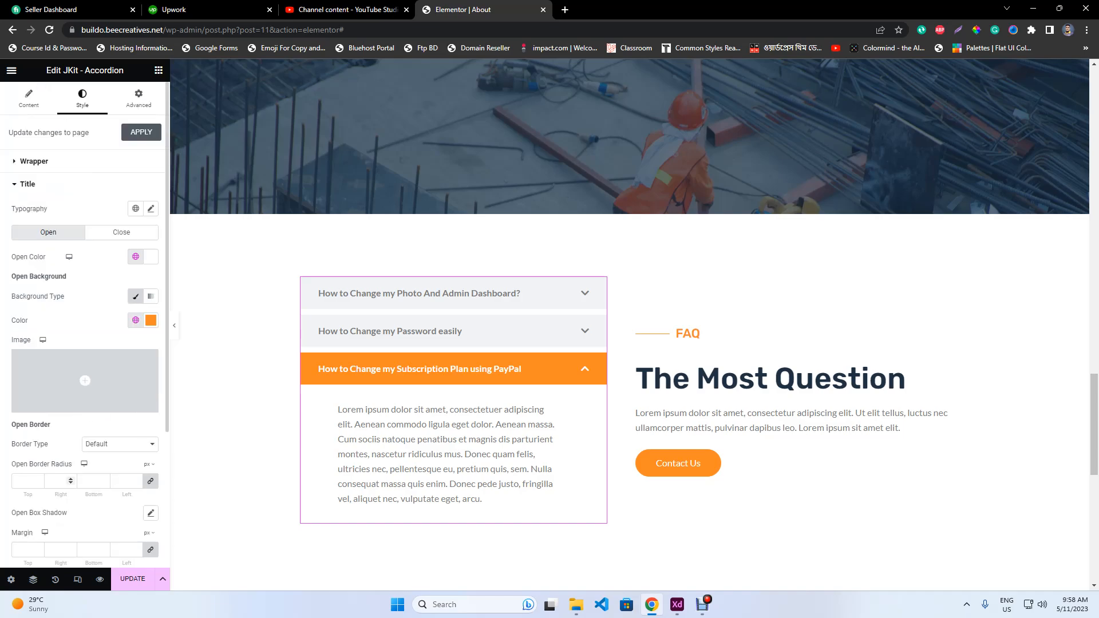
key(alt+Tab)
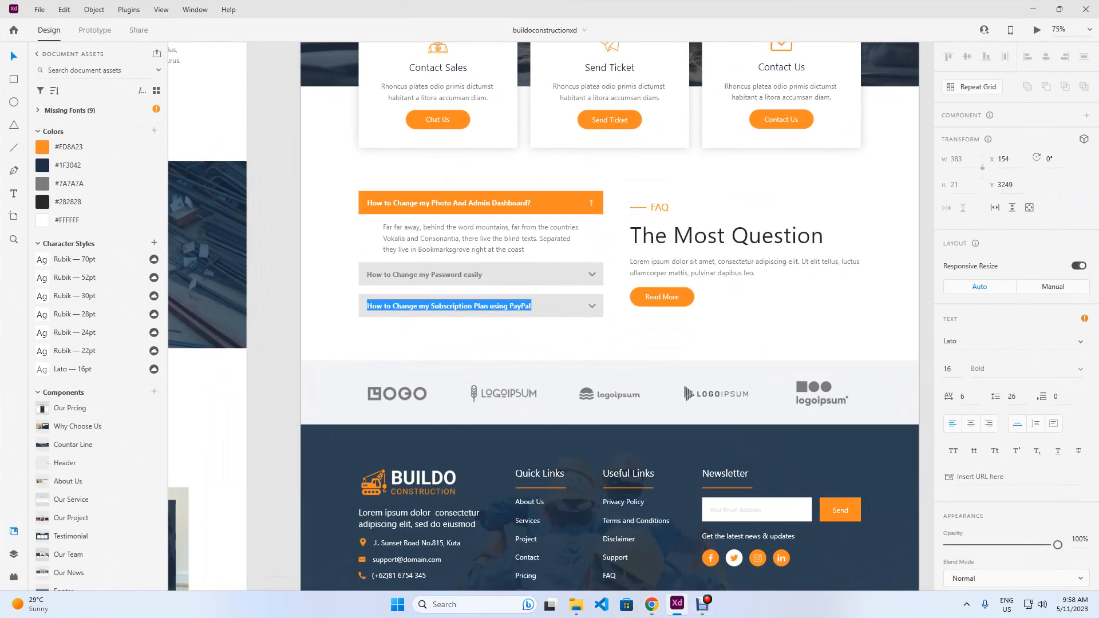
key(Escape)
double_click(425, 274)
double_click(424, 274)
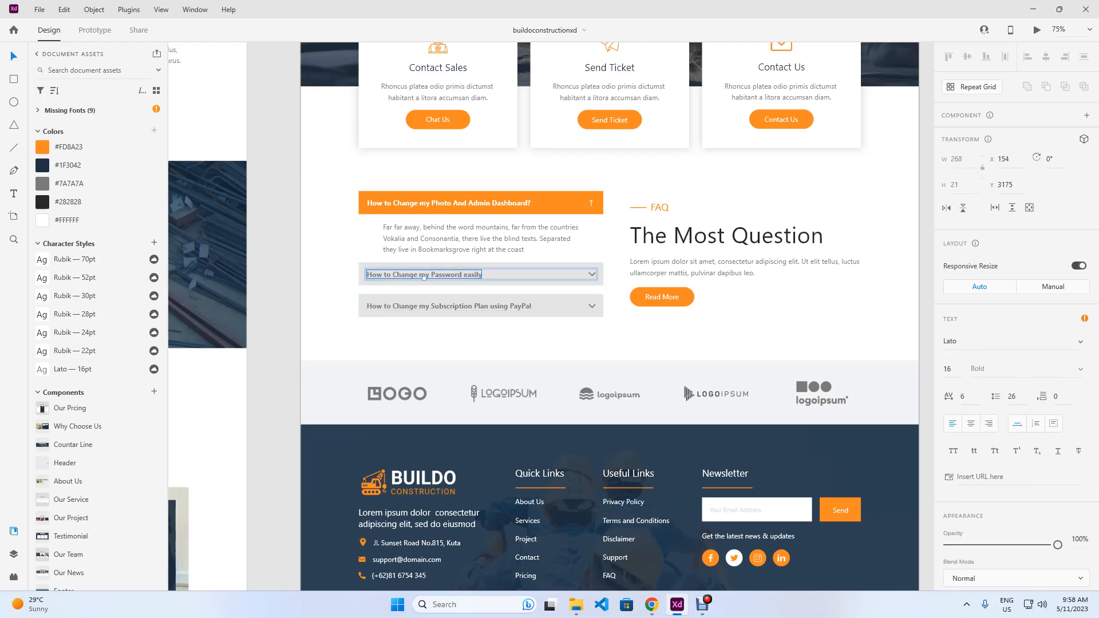
key(alt+Tab)
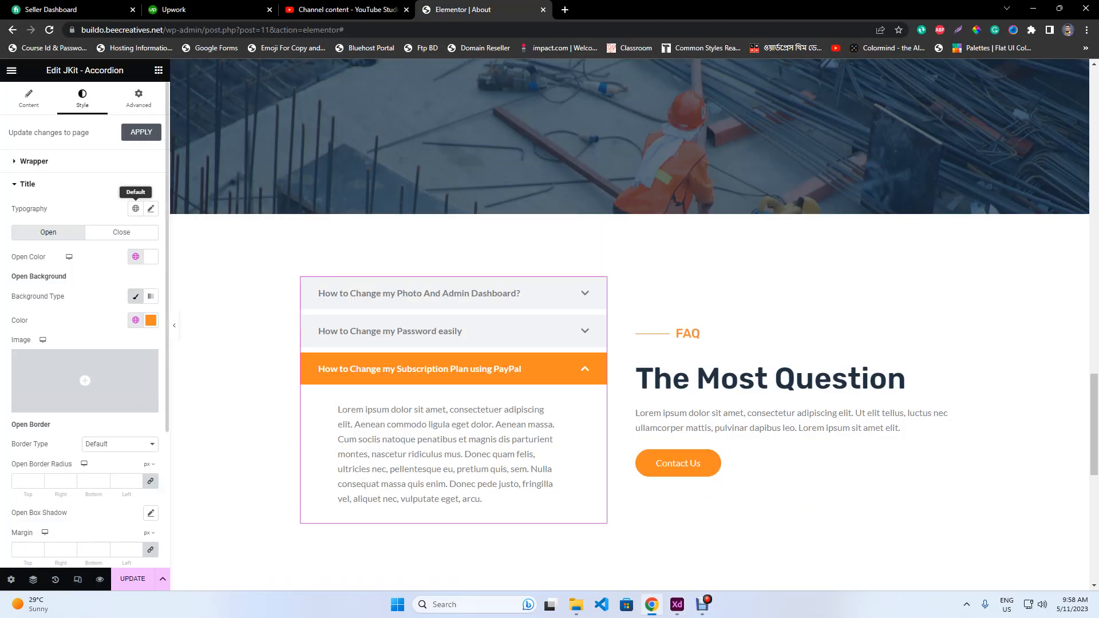
Try the global Button and P fonts on the accordion titles
click(135, 208)
scroll(86, 343, down, 3)
scroll(86, 343, down, 3)
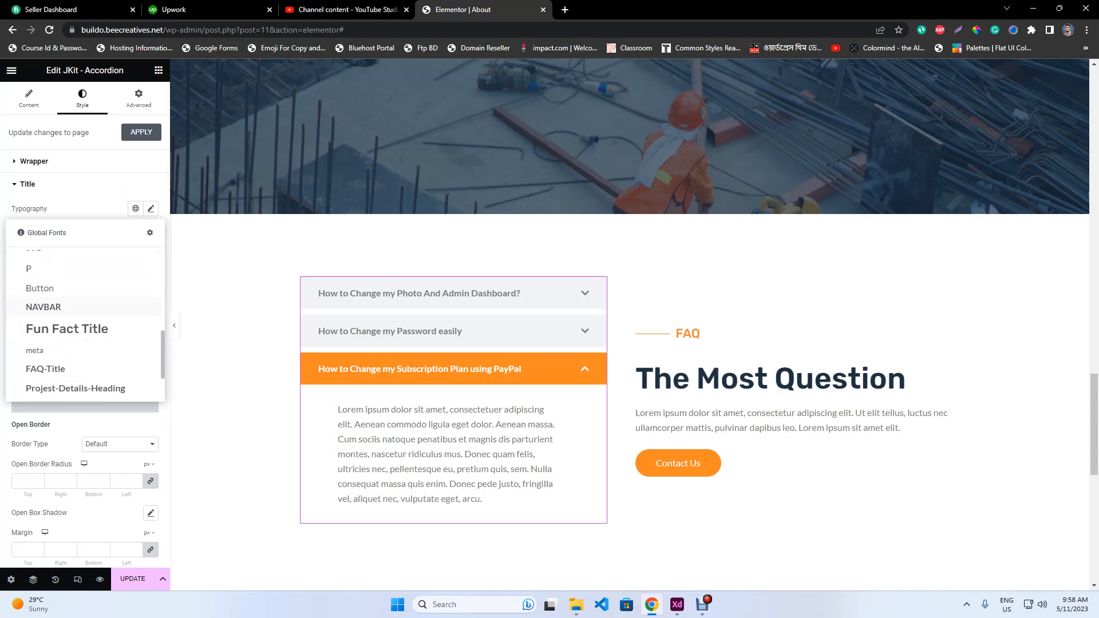
scroll(86, 343, up, 2)
click(57, 285)
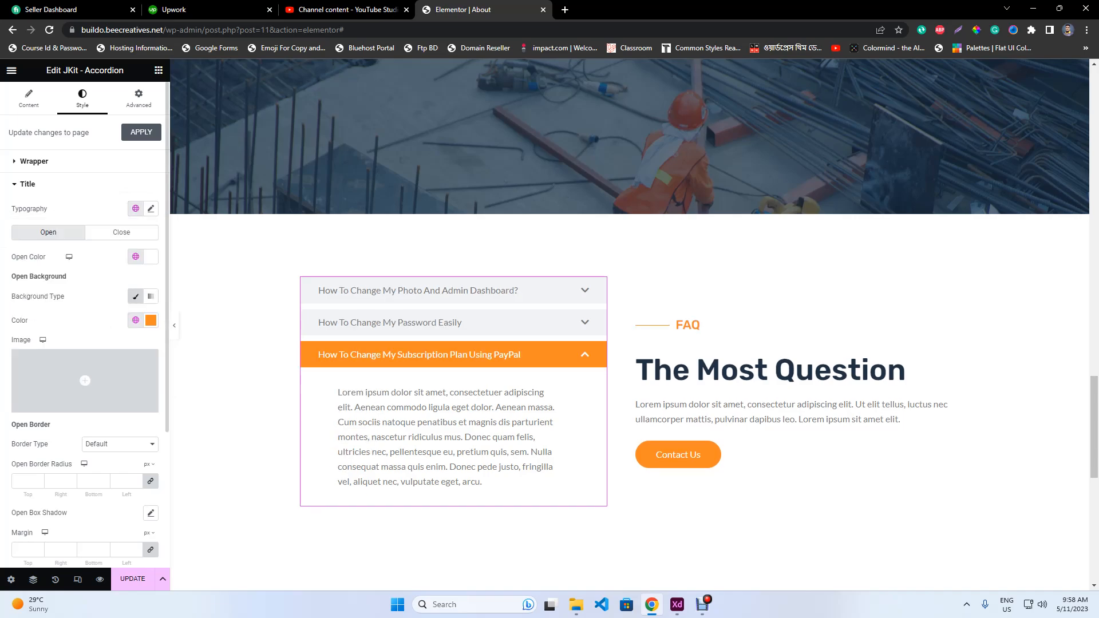
click(136, 208)
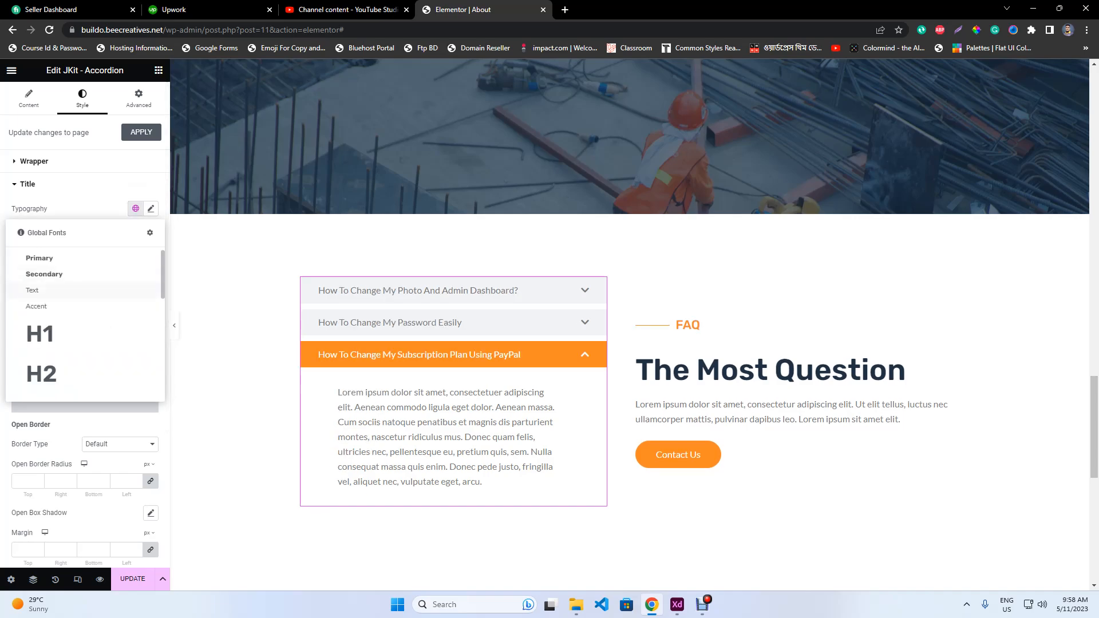
scroll(51, 334, down, 4)
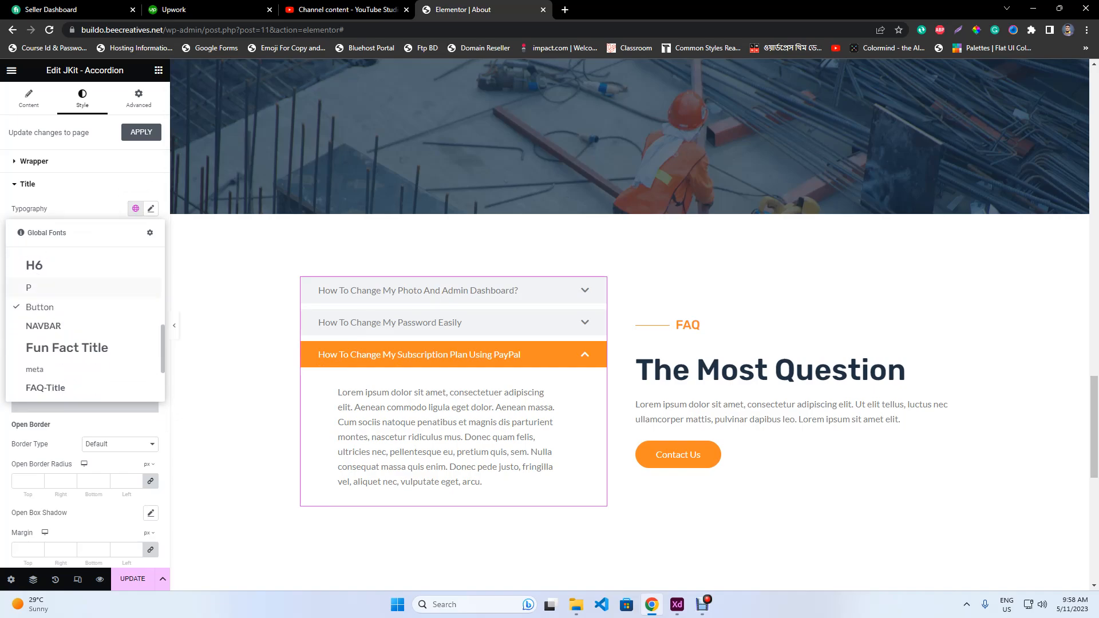
click(50, 386)
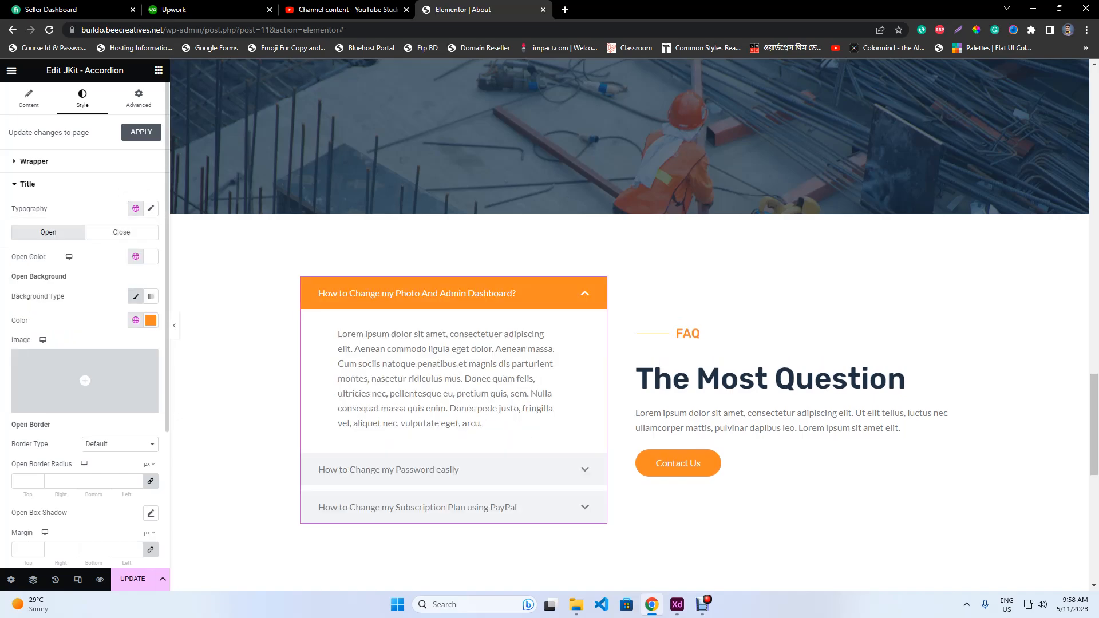
Apply the global FAQ-Title font to the accordion titles, reviewing its typography settings, and test opening the second and third items
click(135, 208)
scroll(129, 213, down, 3)
scroll(76, 328, down, 5)
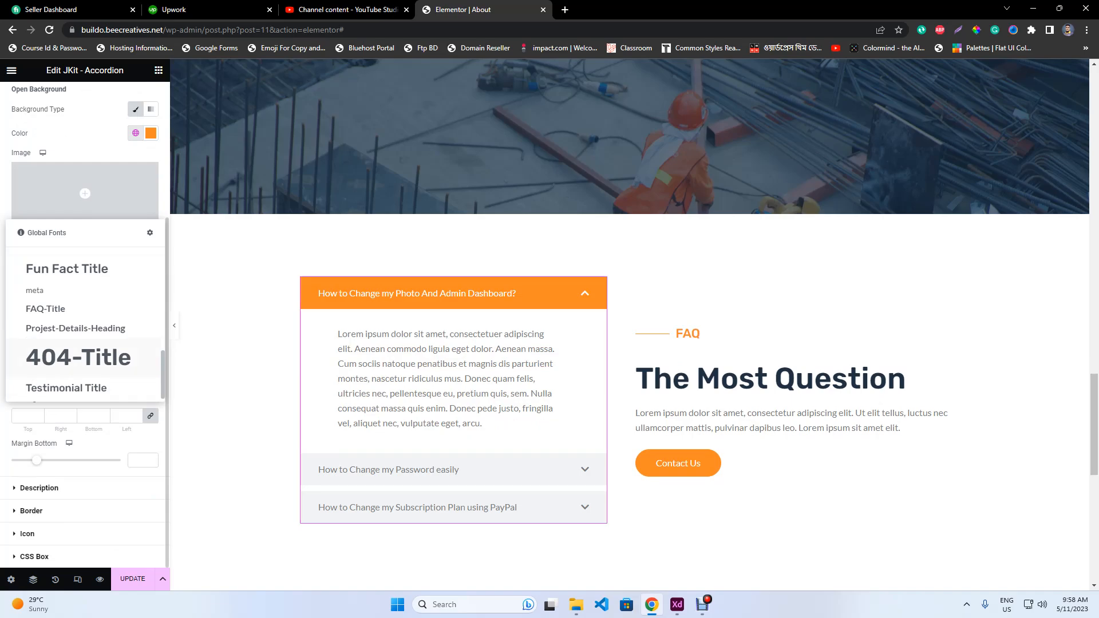
scroll(80, 349, up, 1)
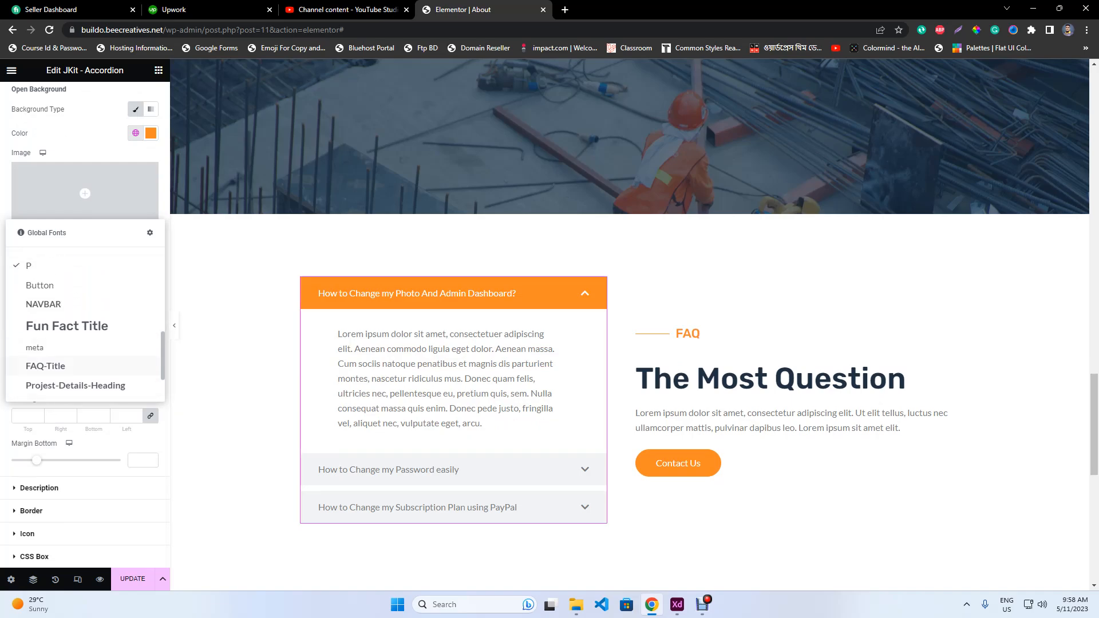
click(46, 366)
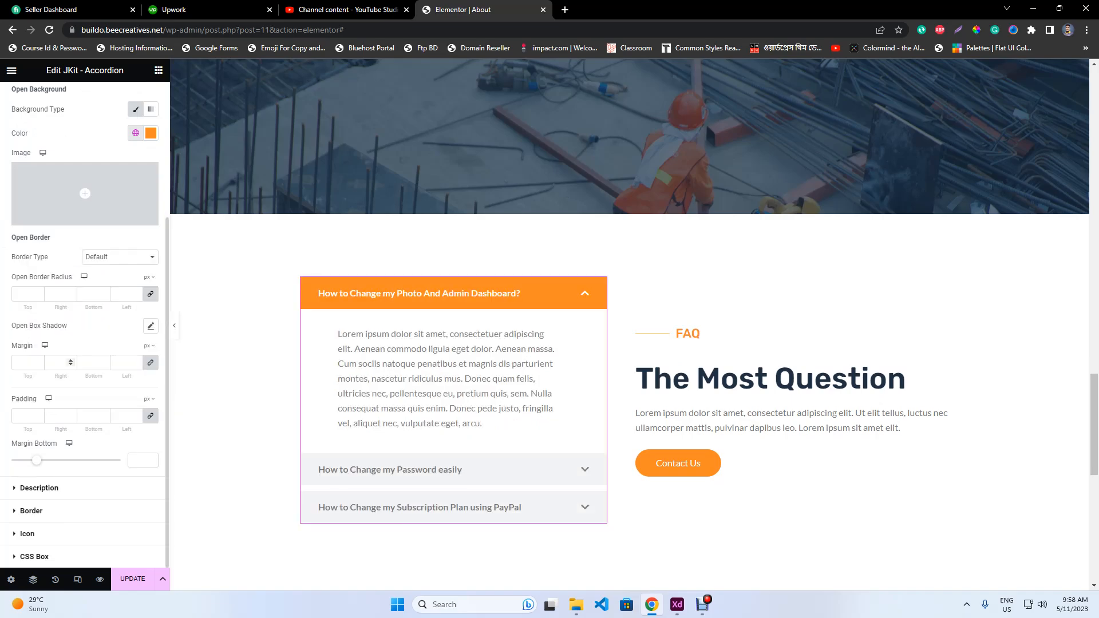
scroll(136, 193, up, 3)
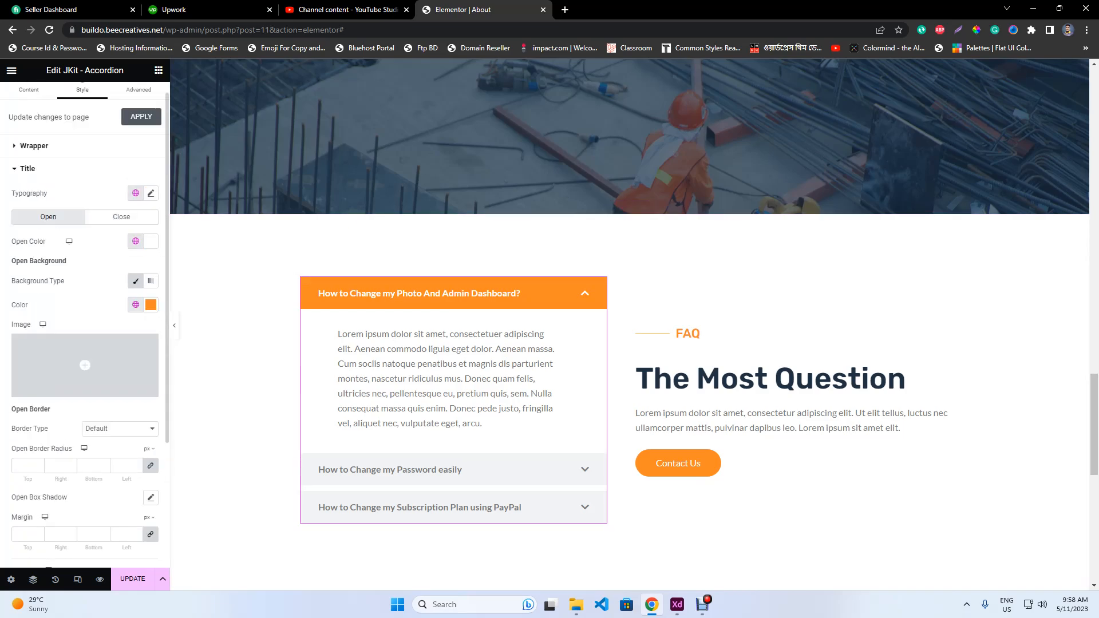
click(150, 193)
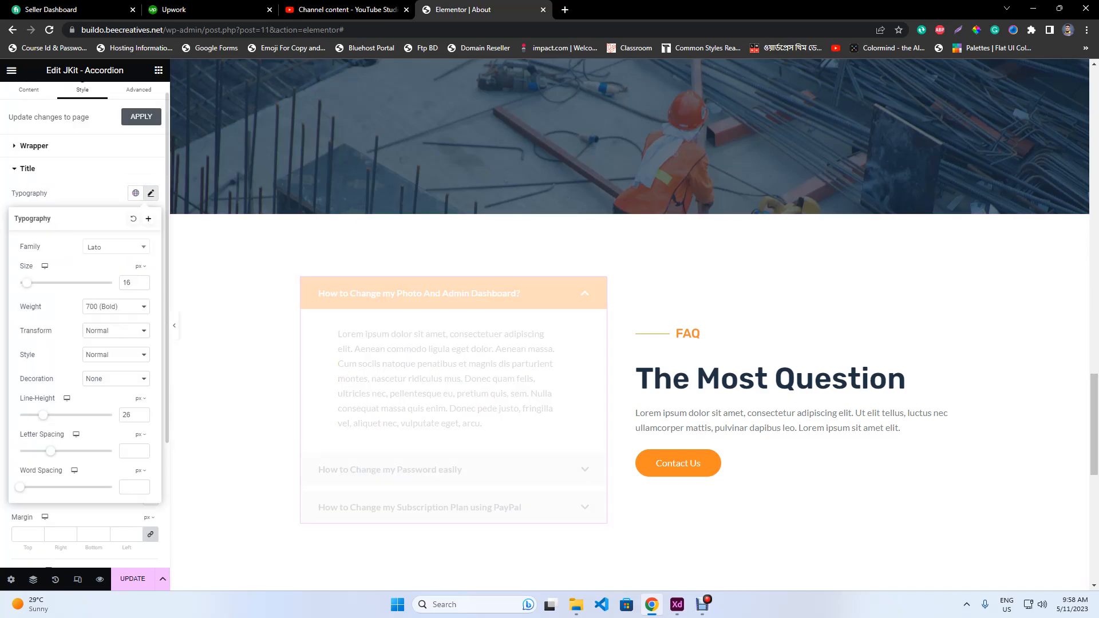
click(135, 193)
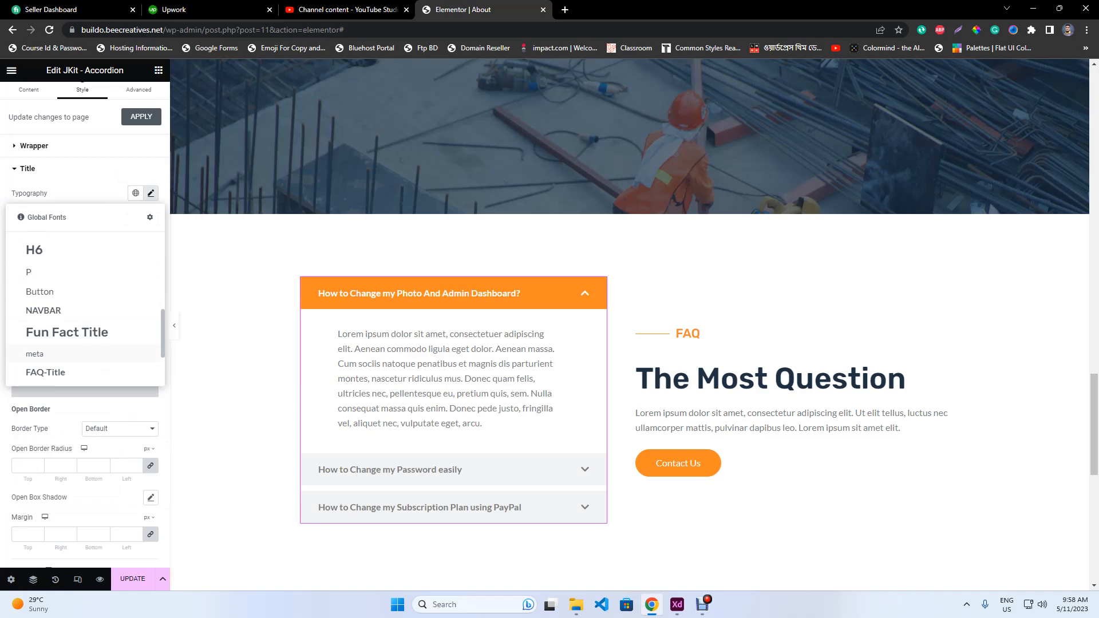
click(63, 372)
click(454, 469)
click(453, 507)
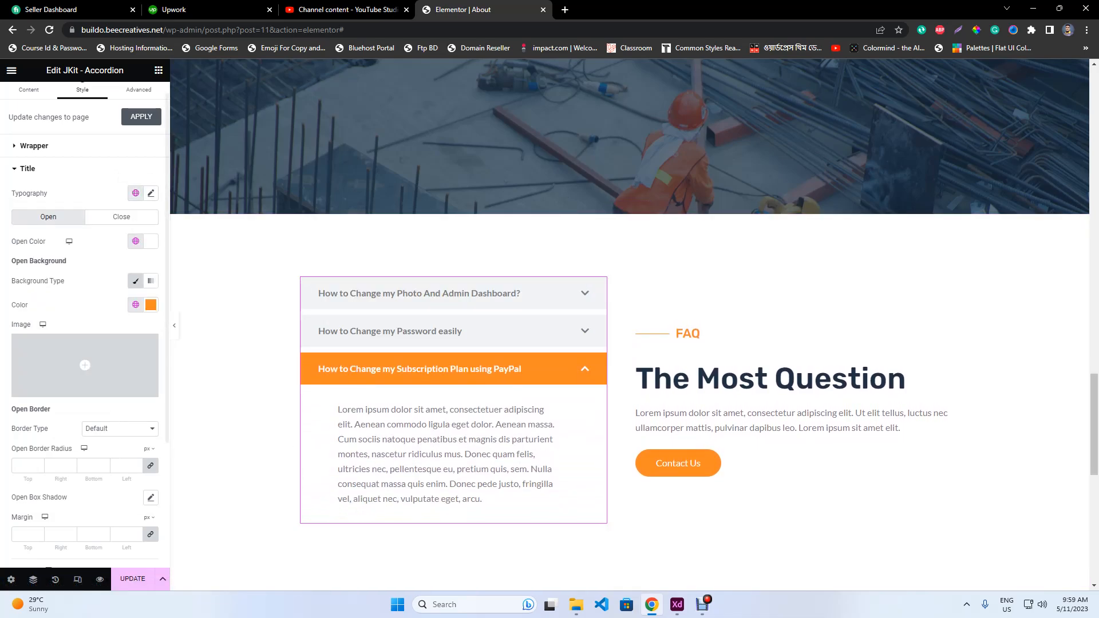
Set the accordion description's padding to 20 px on all sides
scroll(85, 377, up, 2)
click(34, 184)
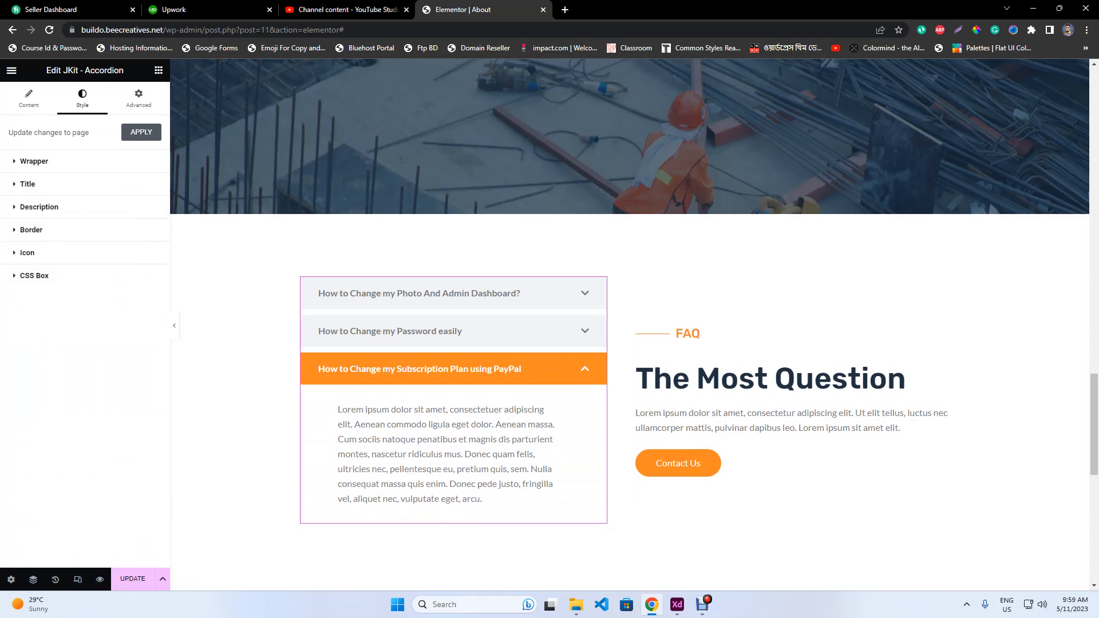
click(39, 208)
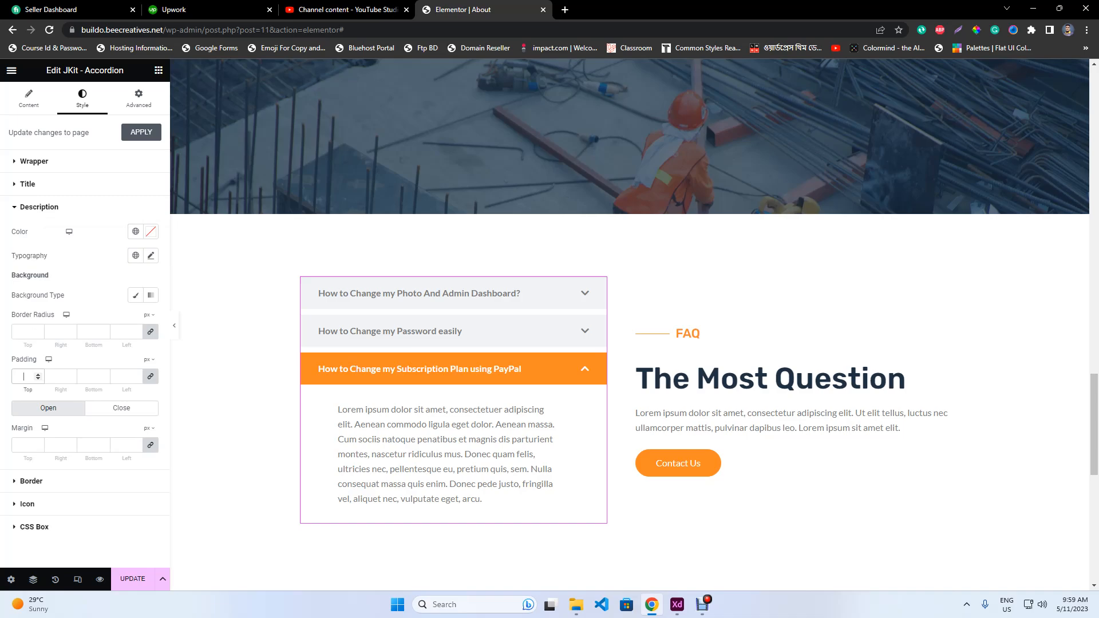
text(15)
key(Up)
key(Up)
key(Up)
key(Up)
key(Up)
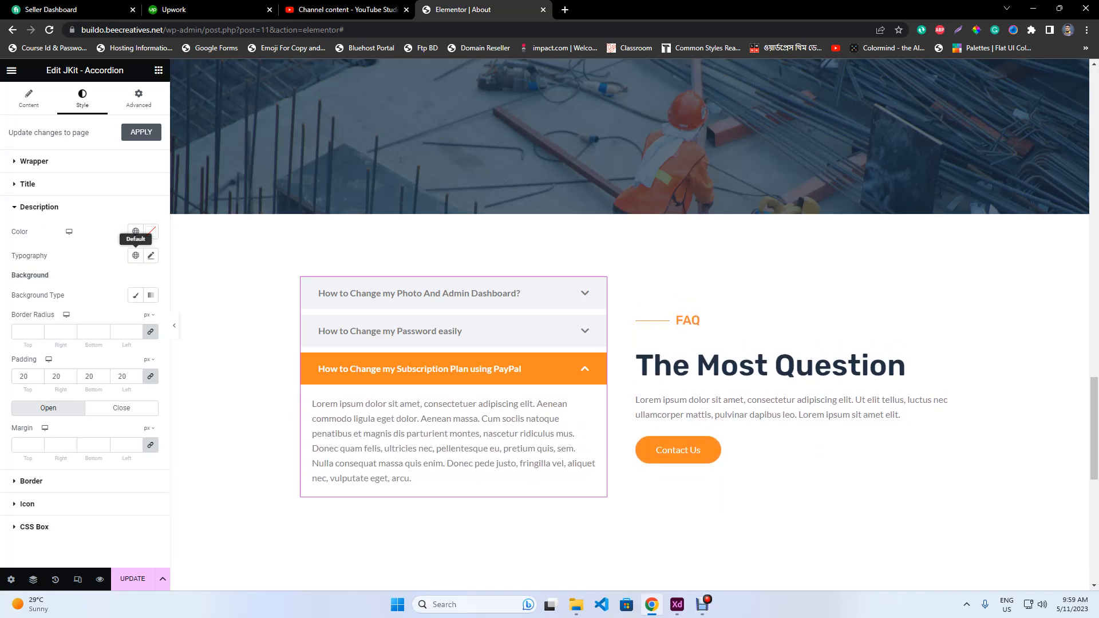
Apply the global P font and the global Text color to the accordion description
click(136, 256)
scroll(46, 351, down, 4)
click(29, 333)
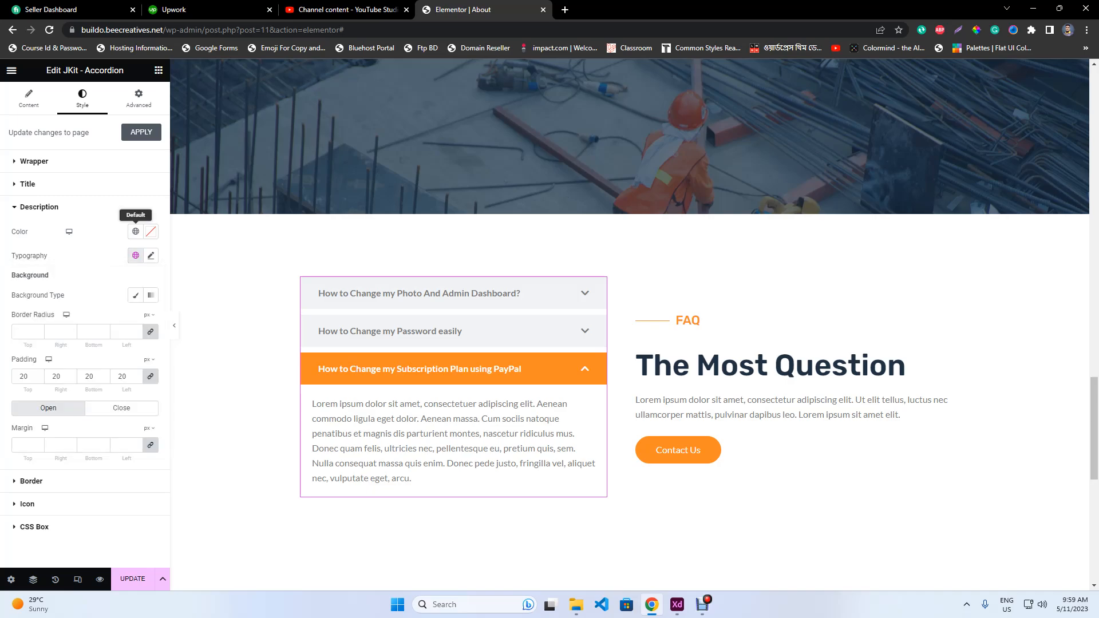
click(136, 231)
click(46, 324)
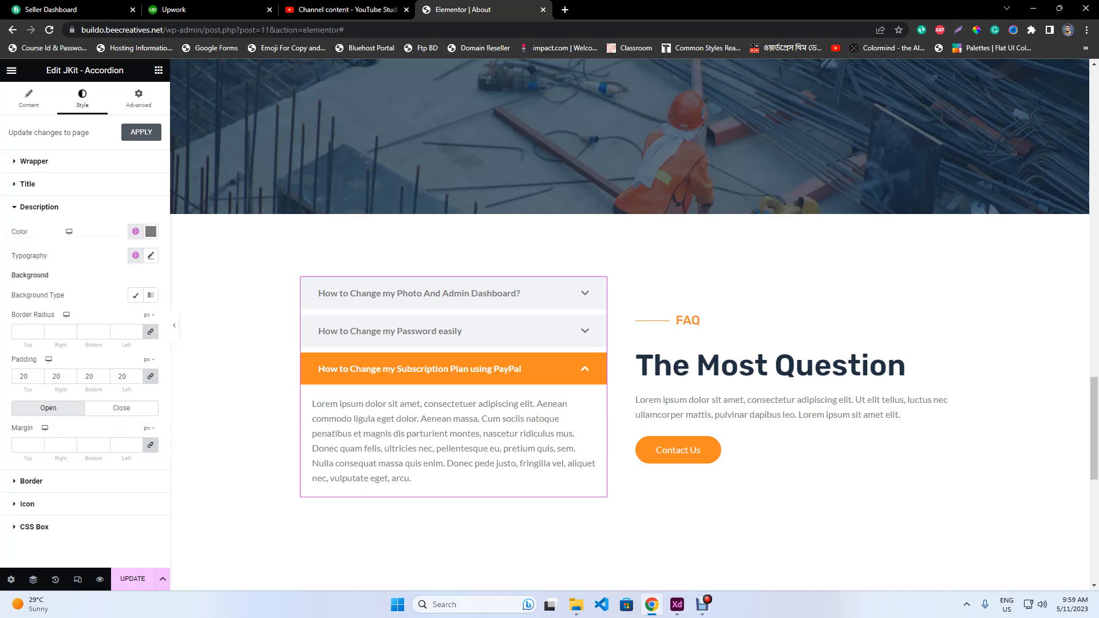
Update the About page and test the FAQ accordion by opening its second and first items
click(133, 579)
click(446, 331)
click(446, 293)
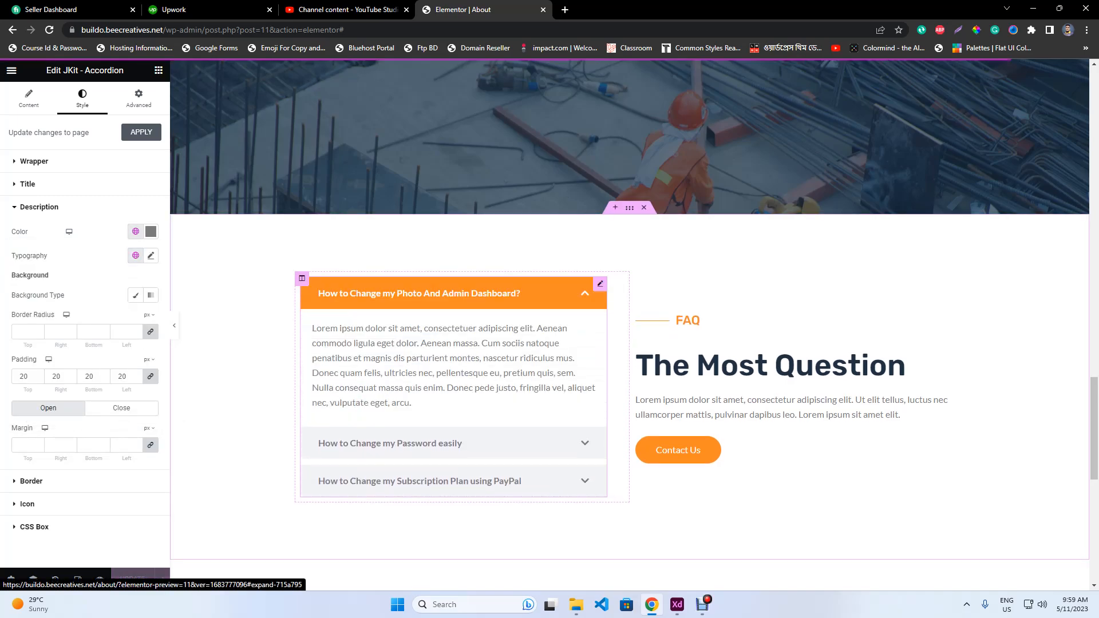
Preview the About page without the editing panel, from the FAQ section up to the header, and restore the panel
click(174, 325)
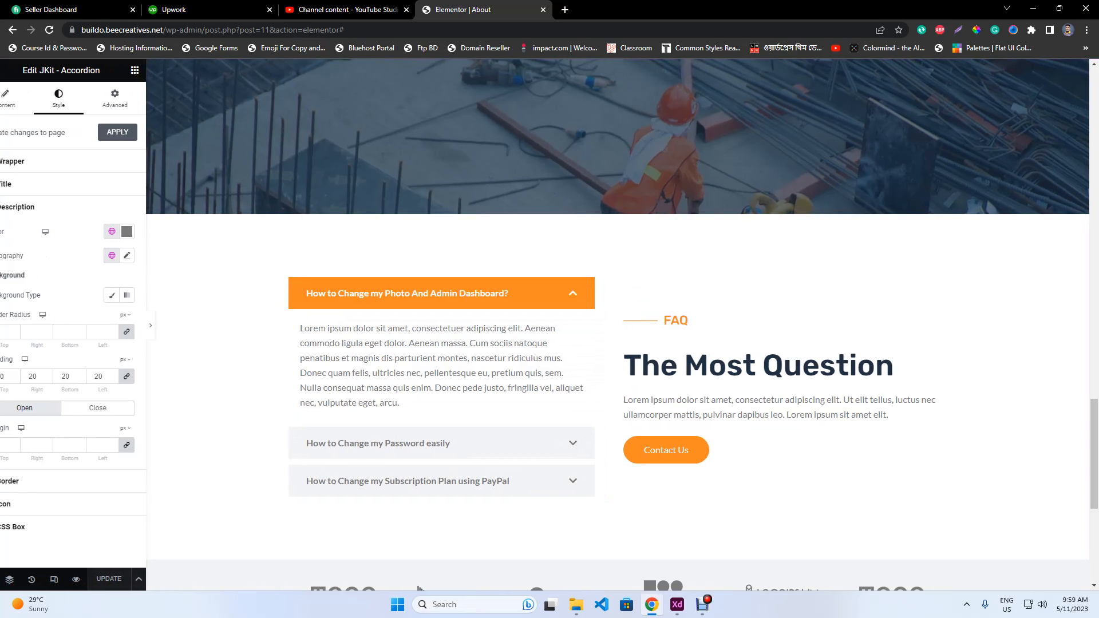
scroll(549, 320, up, 10)
scroll(543, 324, up, 2)
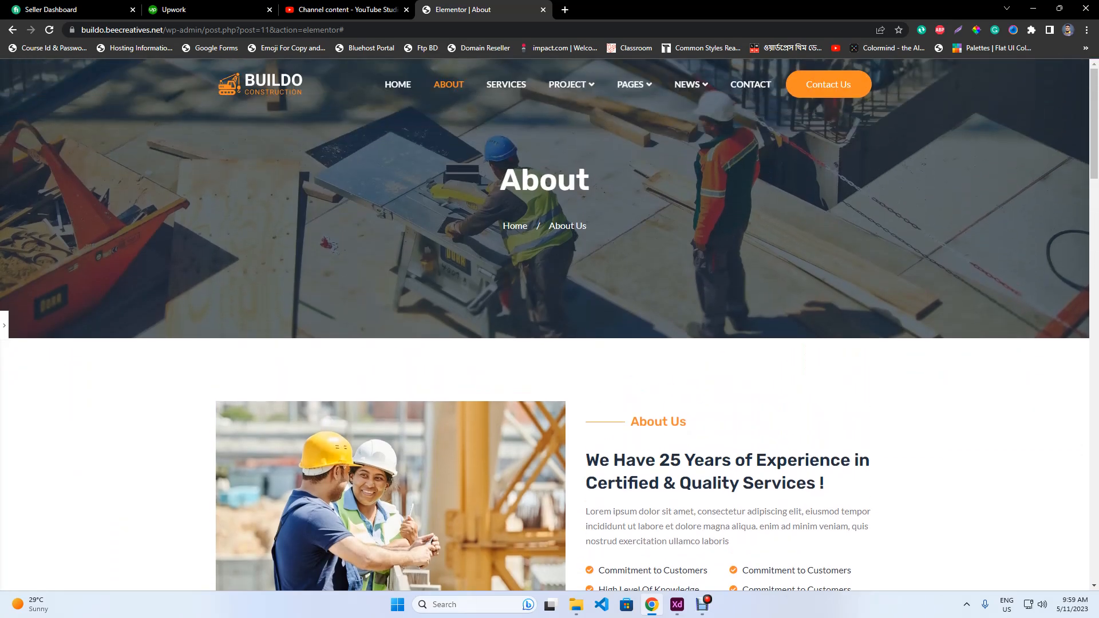
key(ctrl+p)
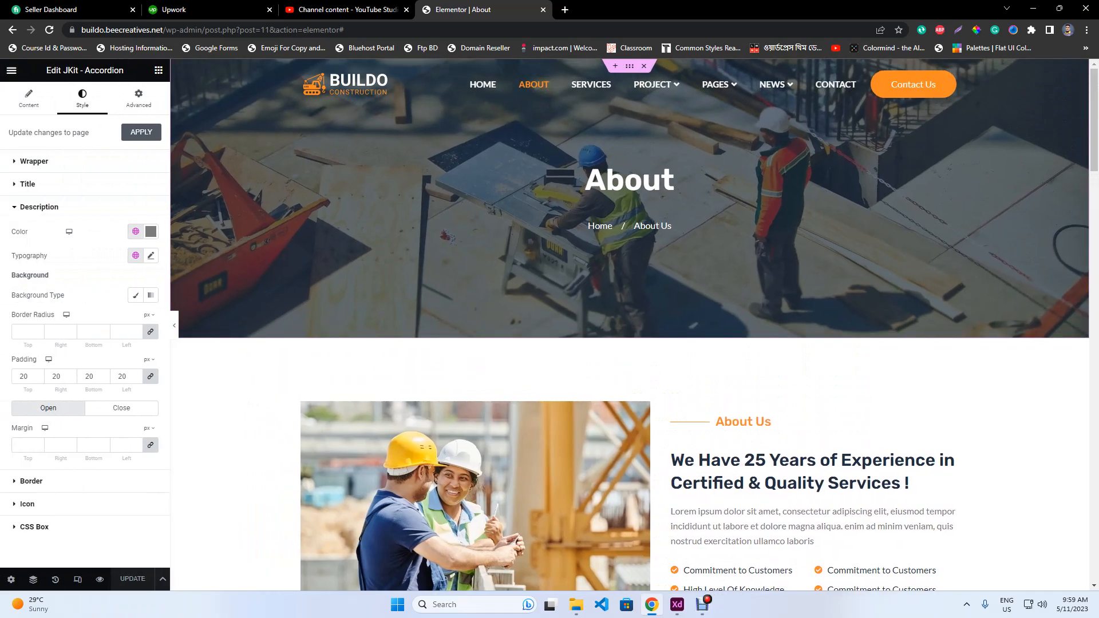
Switch to the Adobe XD design and review the About US artboard and the Service, Project, Project Detail and Our Team page layouts
key(alt+Tab)
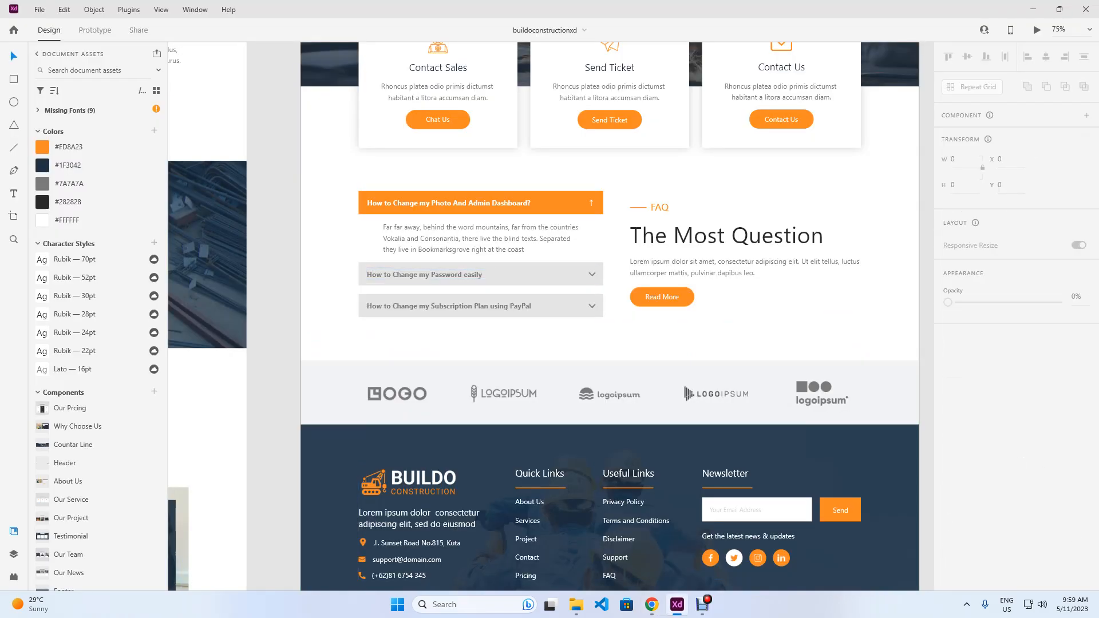
scroll(723, 325, down, 3)
drag(723, 325, 359, 543)
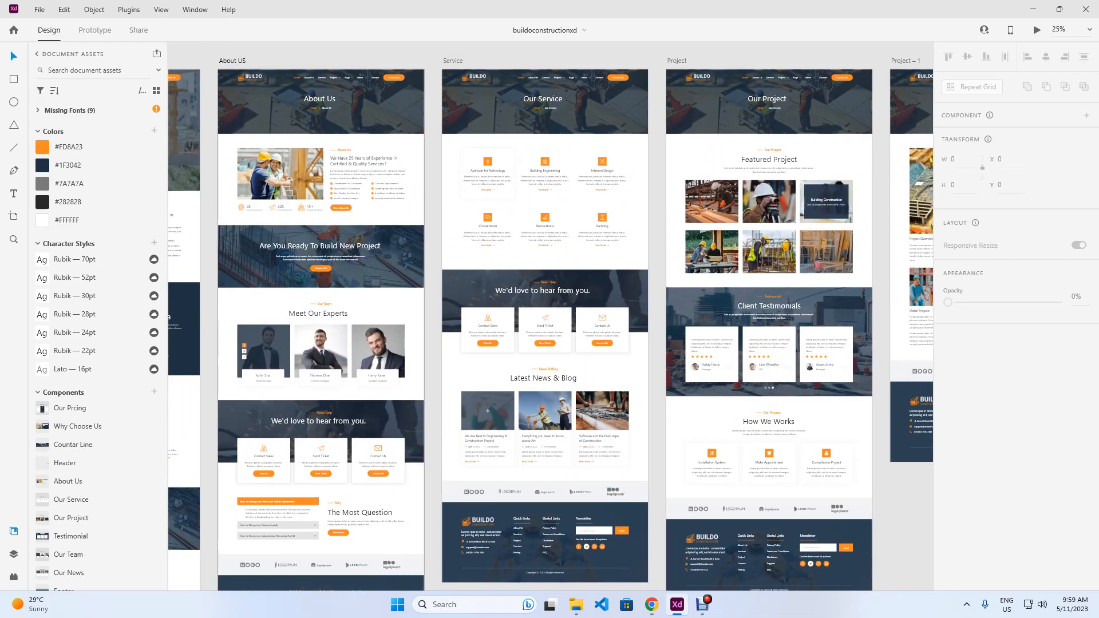
scroll(544, 320, down, 1)
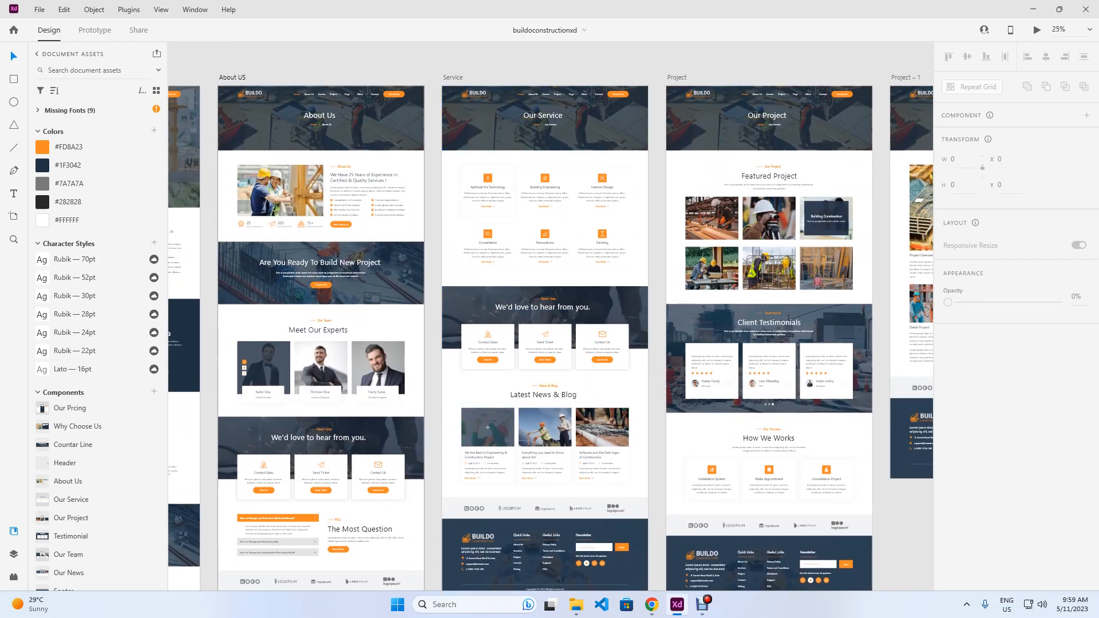
scroll(545, 320, up, 1)
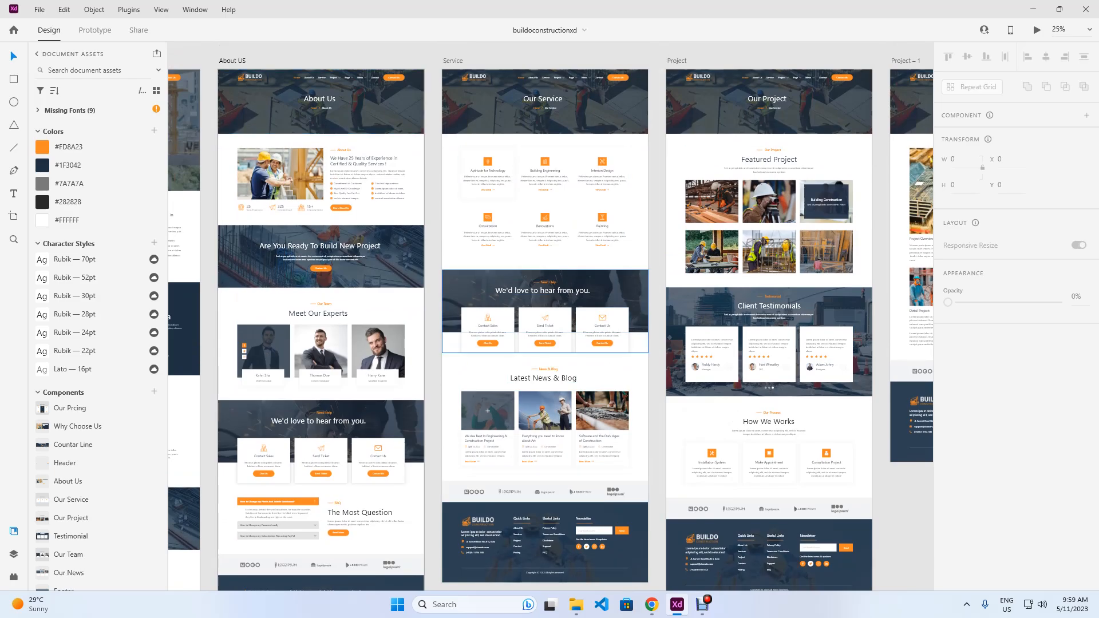
scroll(769, 211, right, 10)
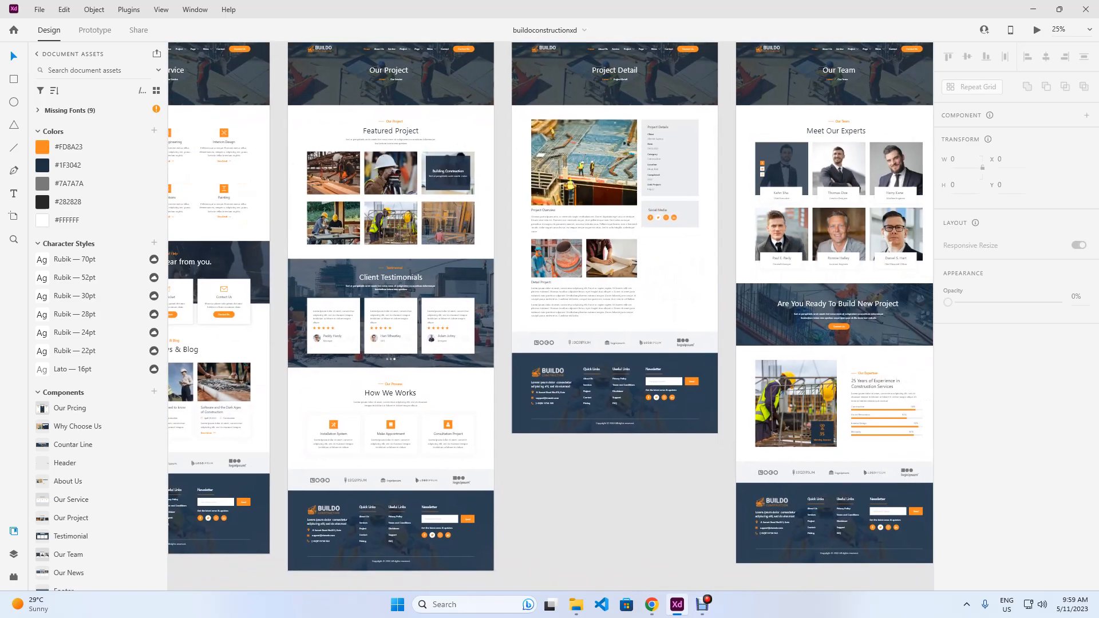
click(702, 605)
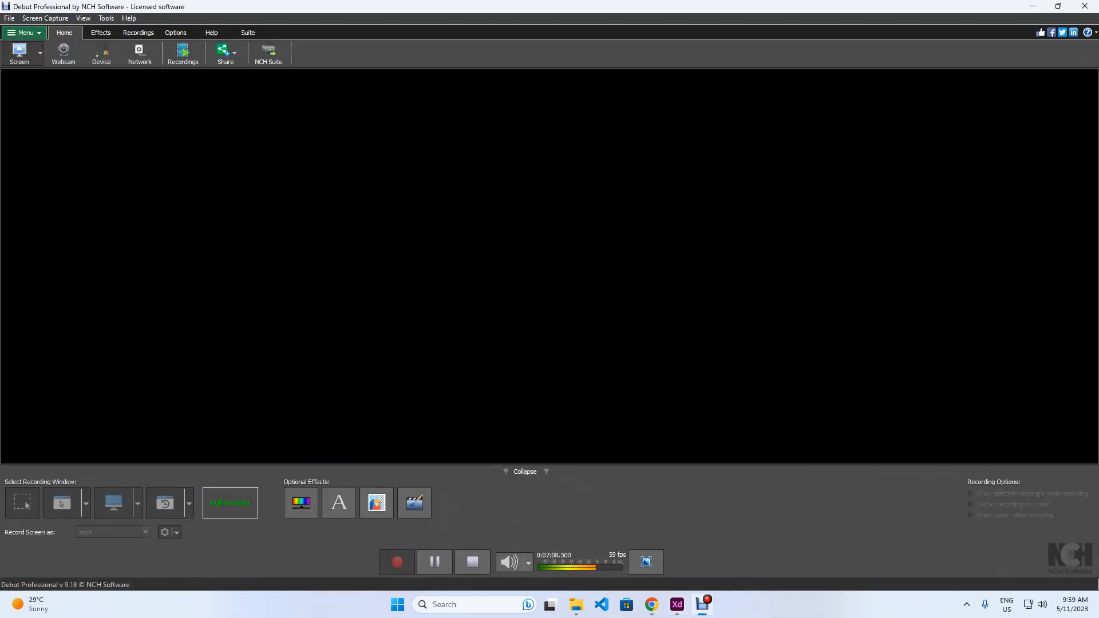